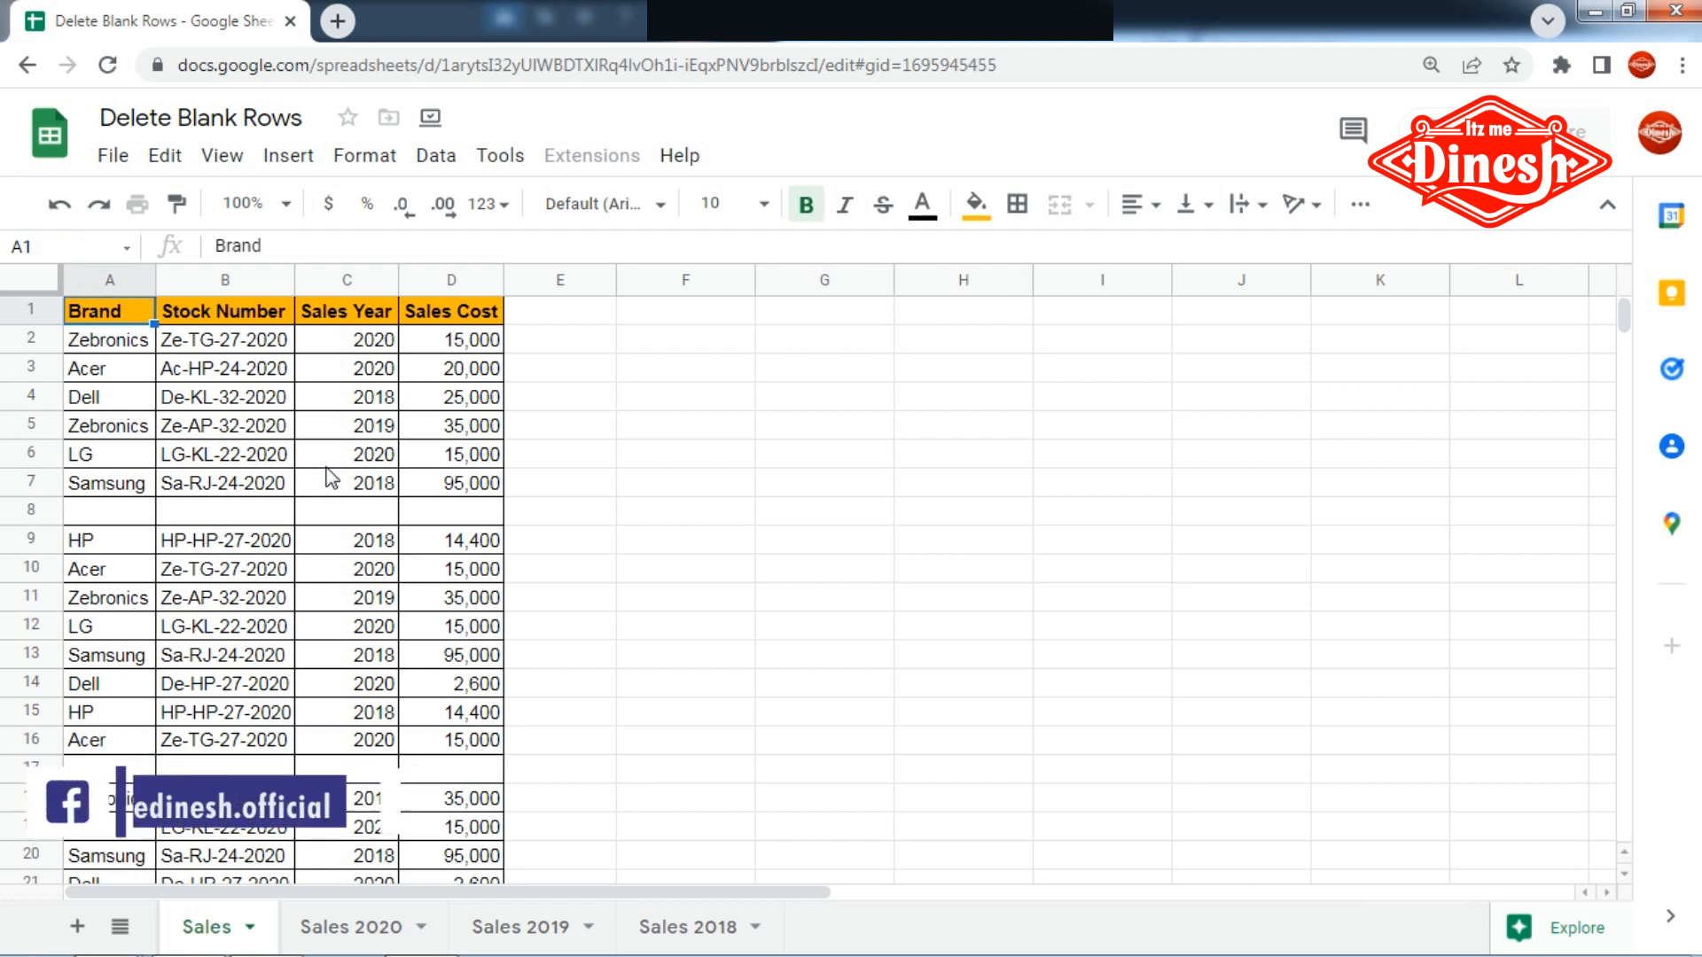
{"action": "left_click", "coordinate": [379, 159]}
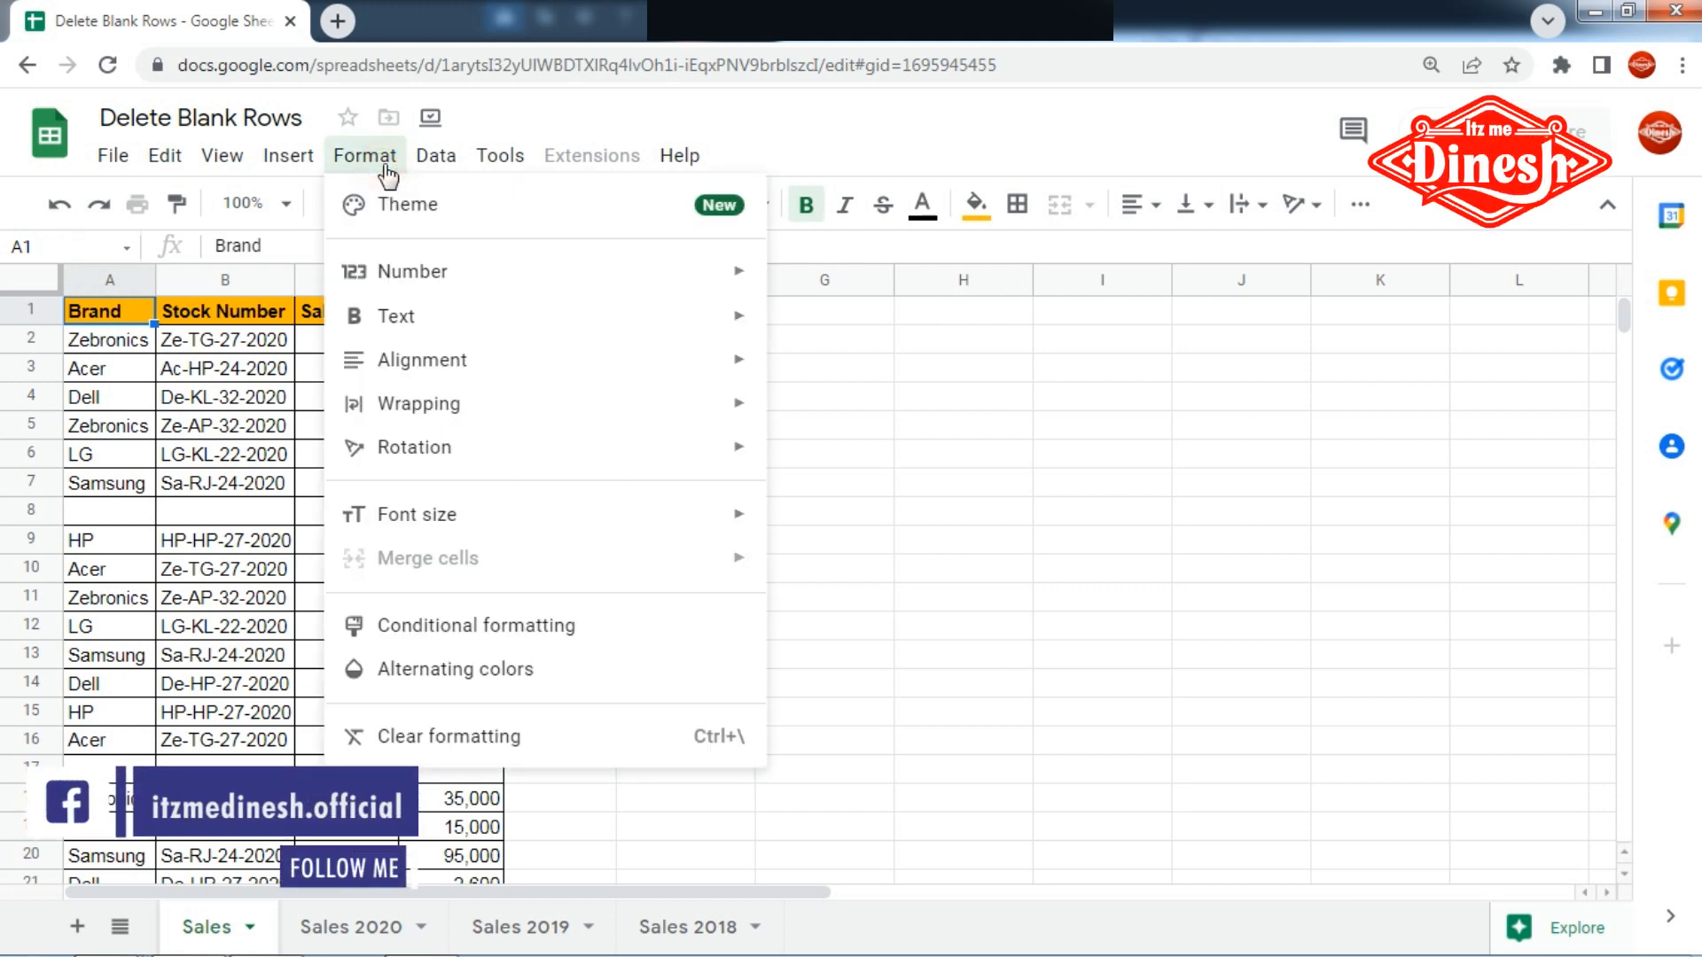
{"action": "left_click", "coordinate": [1208, 608]}
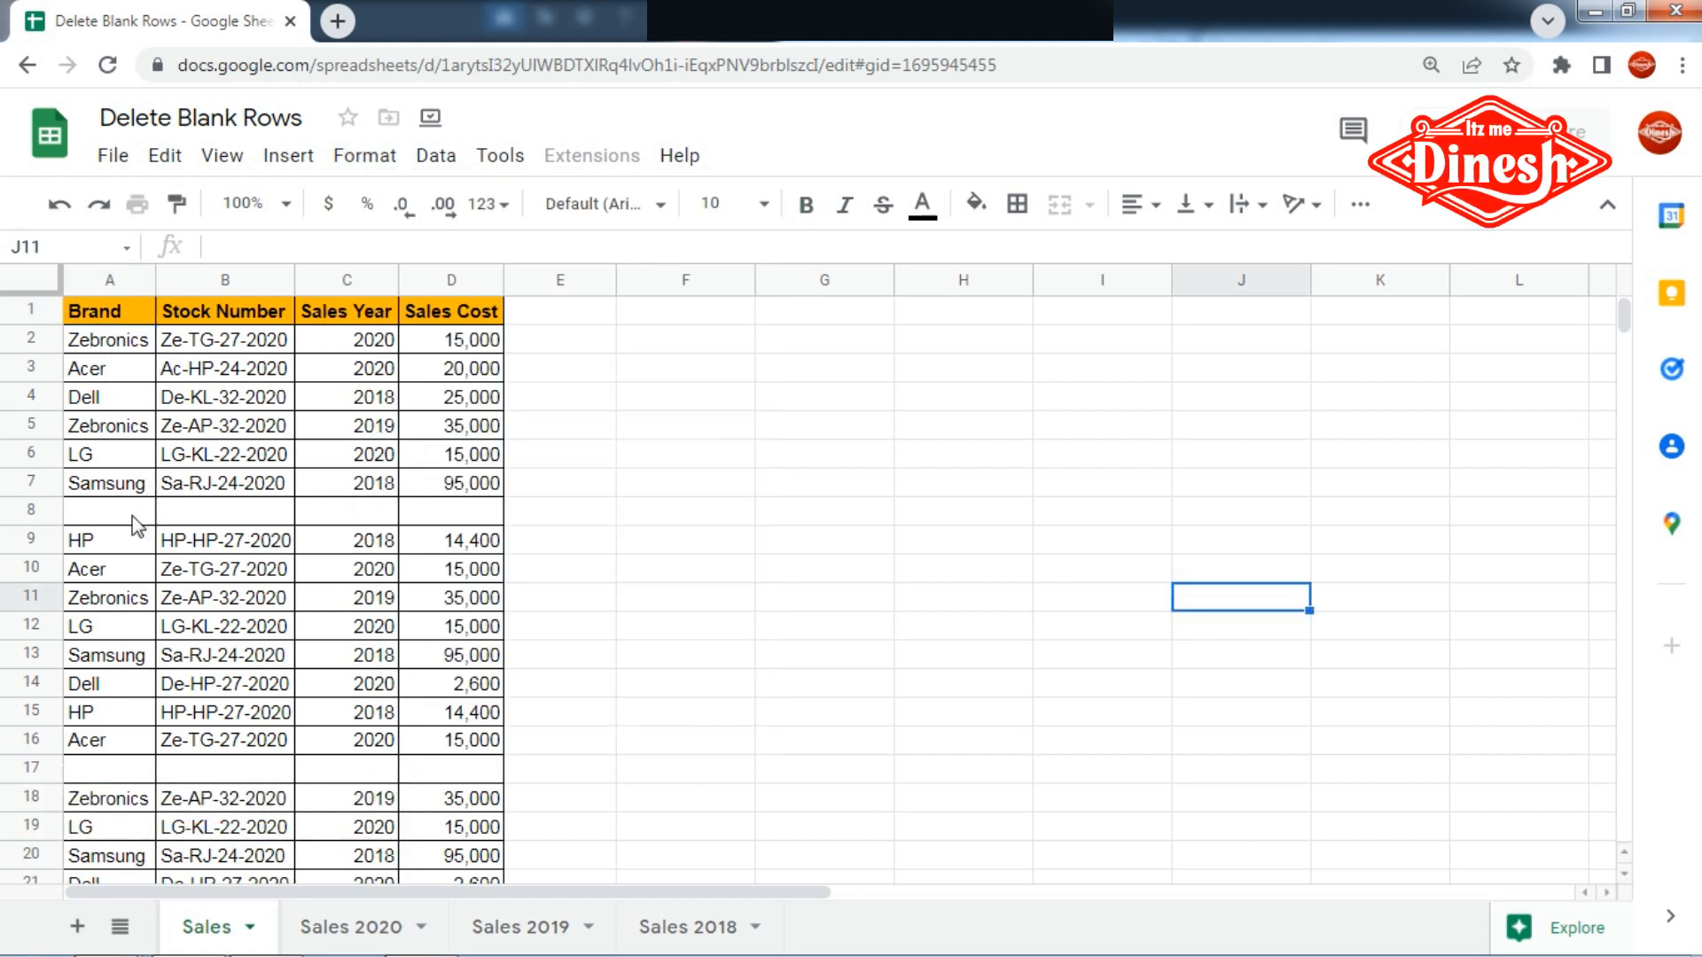
{"action": "left_click_drag", "start_coordinate": [132, 518], "coordinate": [464, 528]}
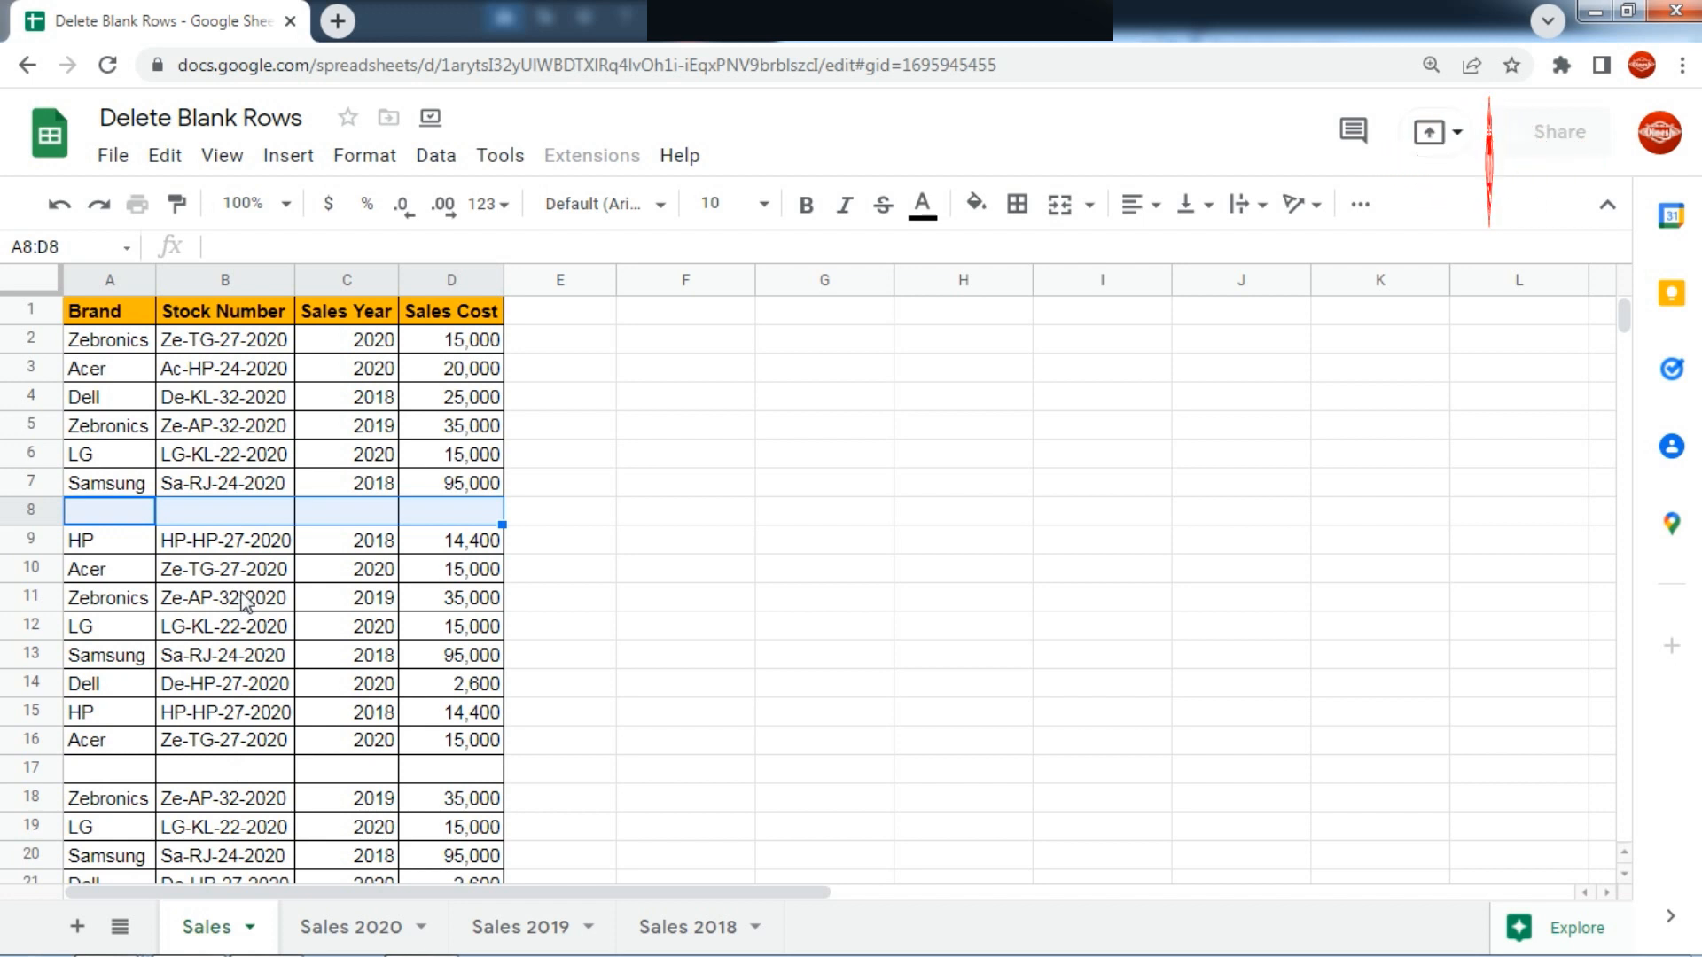
- Create a filter on the Sales table from the Brand header and check where its range ends near the first blank row
{"action": "left_click", "coordinate": [104, 321]}
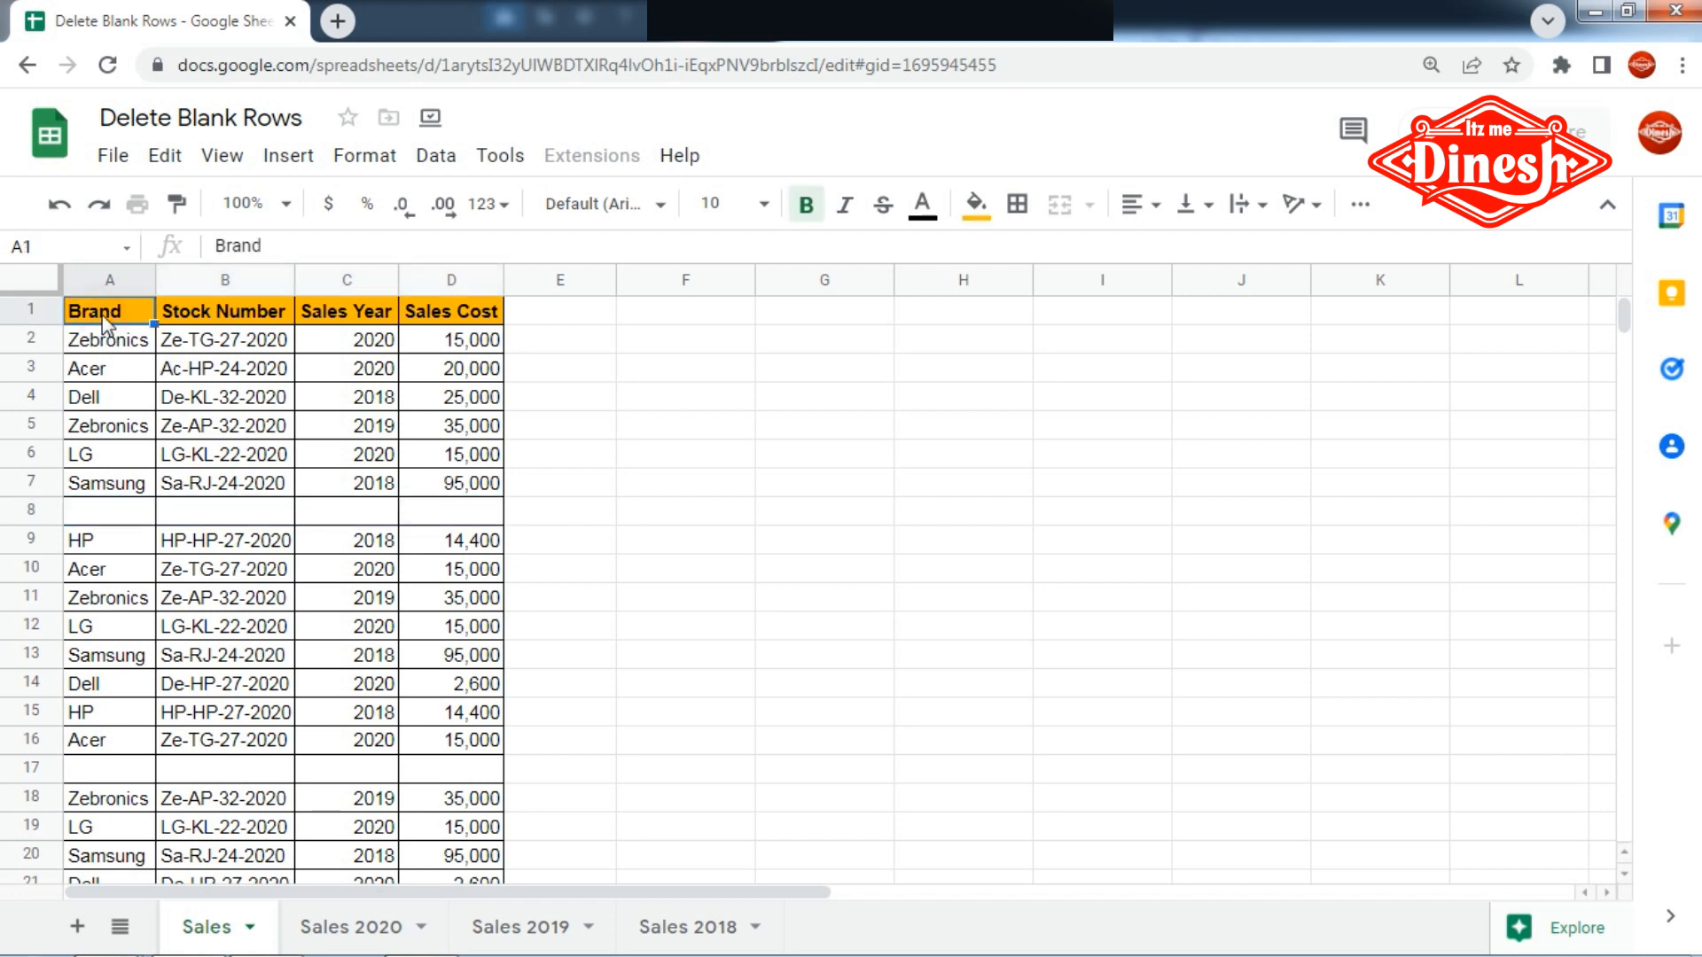
{"action": "left_click", "coordinate": [304, 163]}
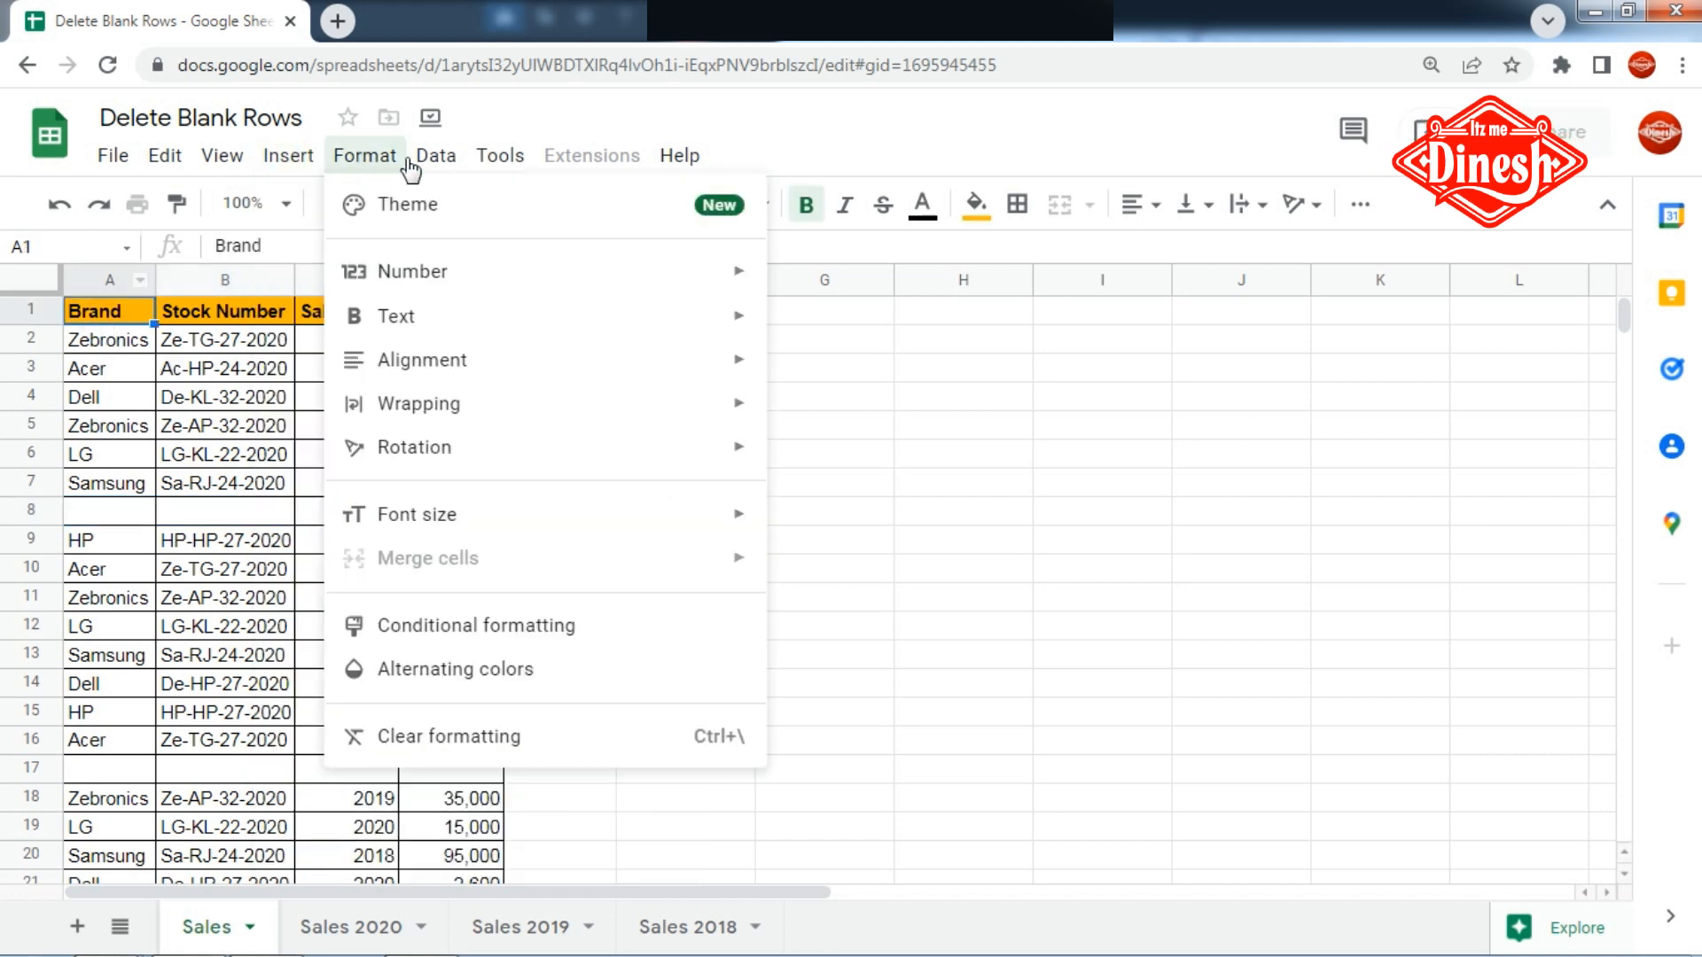
{"action": "mouse_move", "coordinate": [437, 155]}
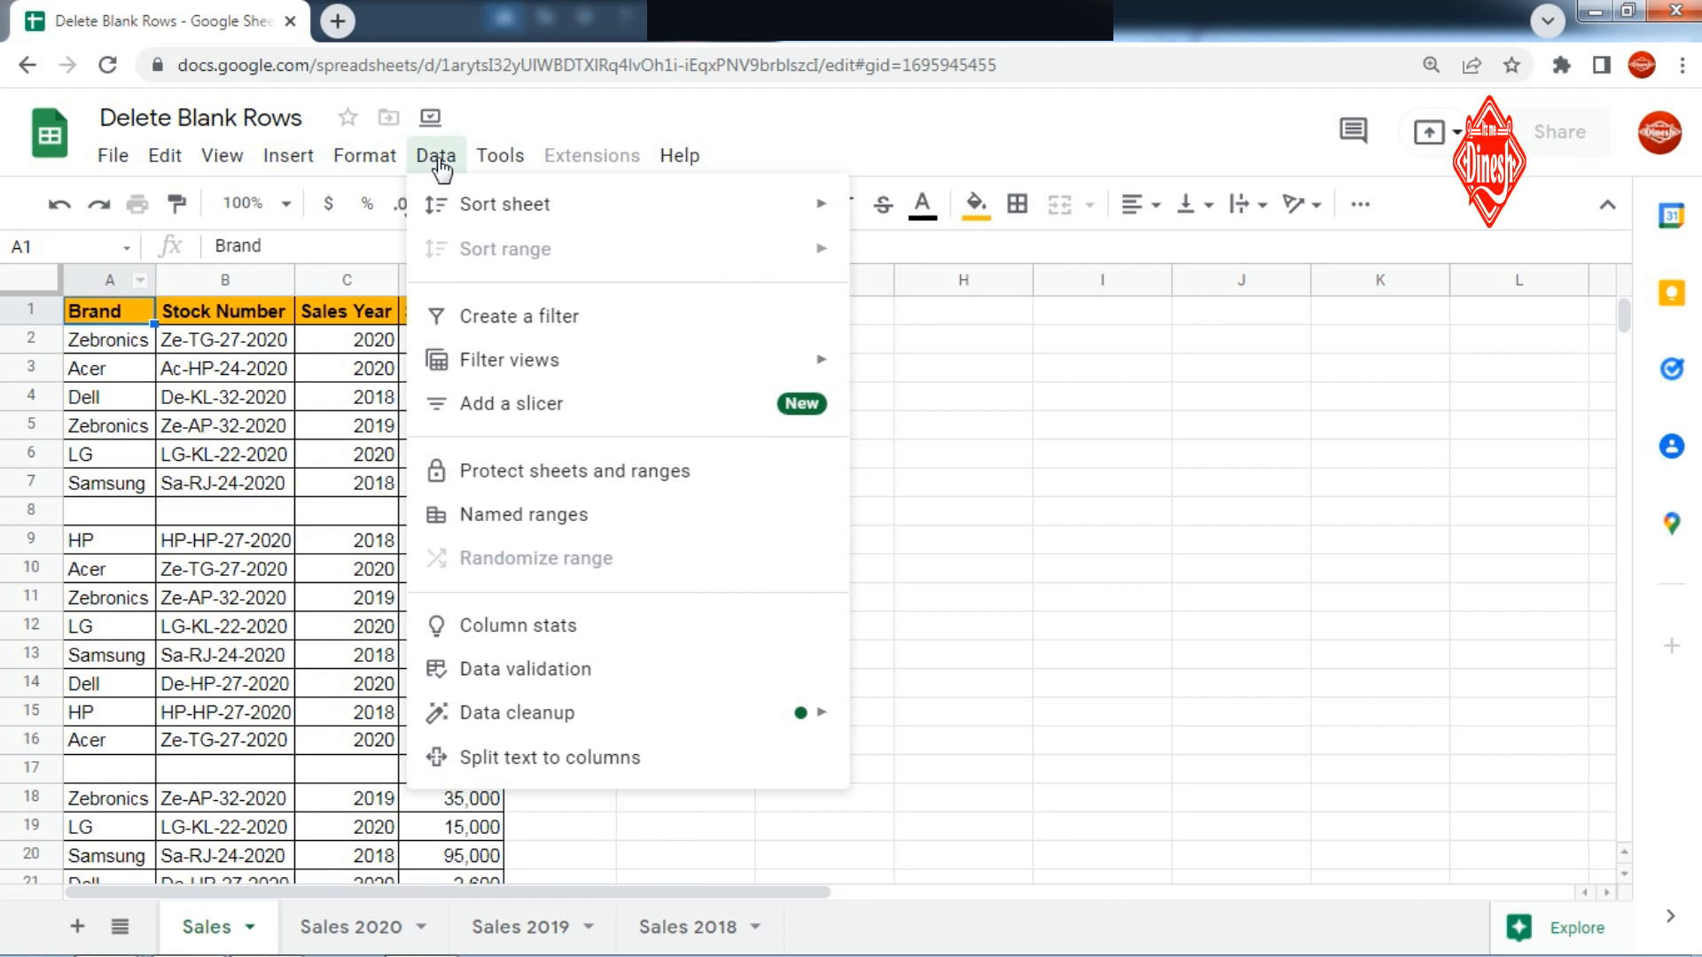
{"action": "left_click", "coordinate": [493, 321]}
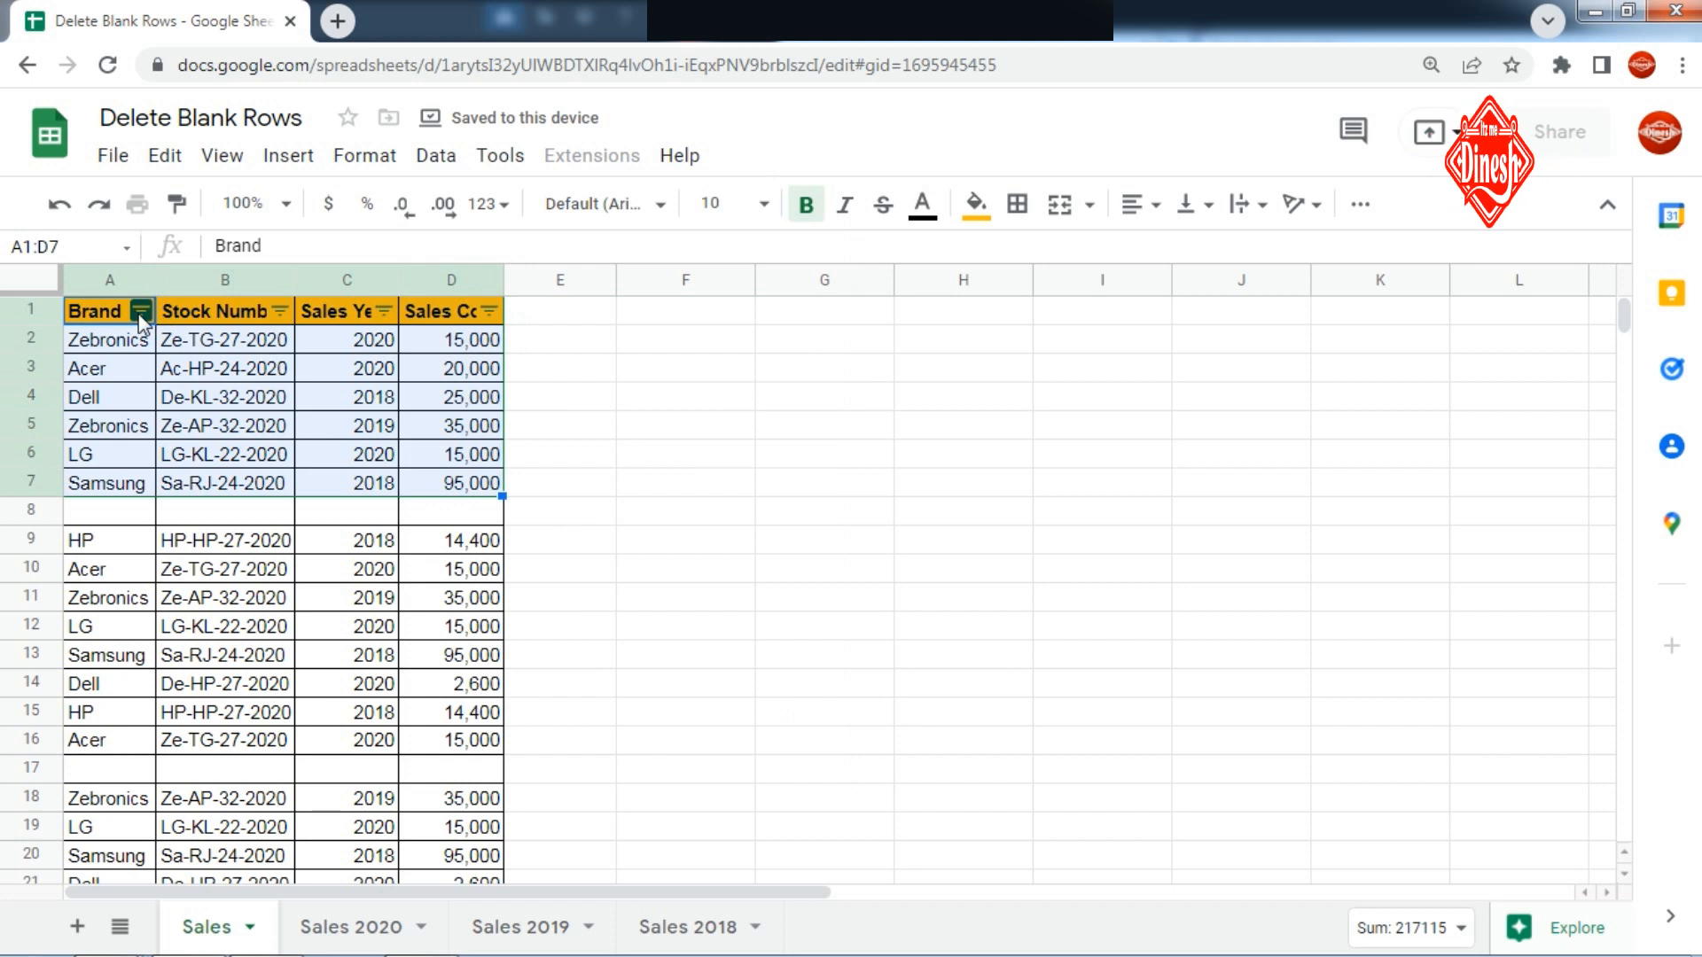
{"action": "left_click", "coordinate": [445, 520]}
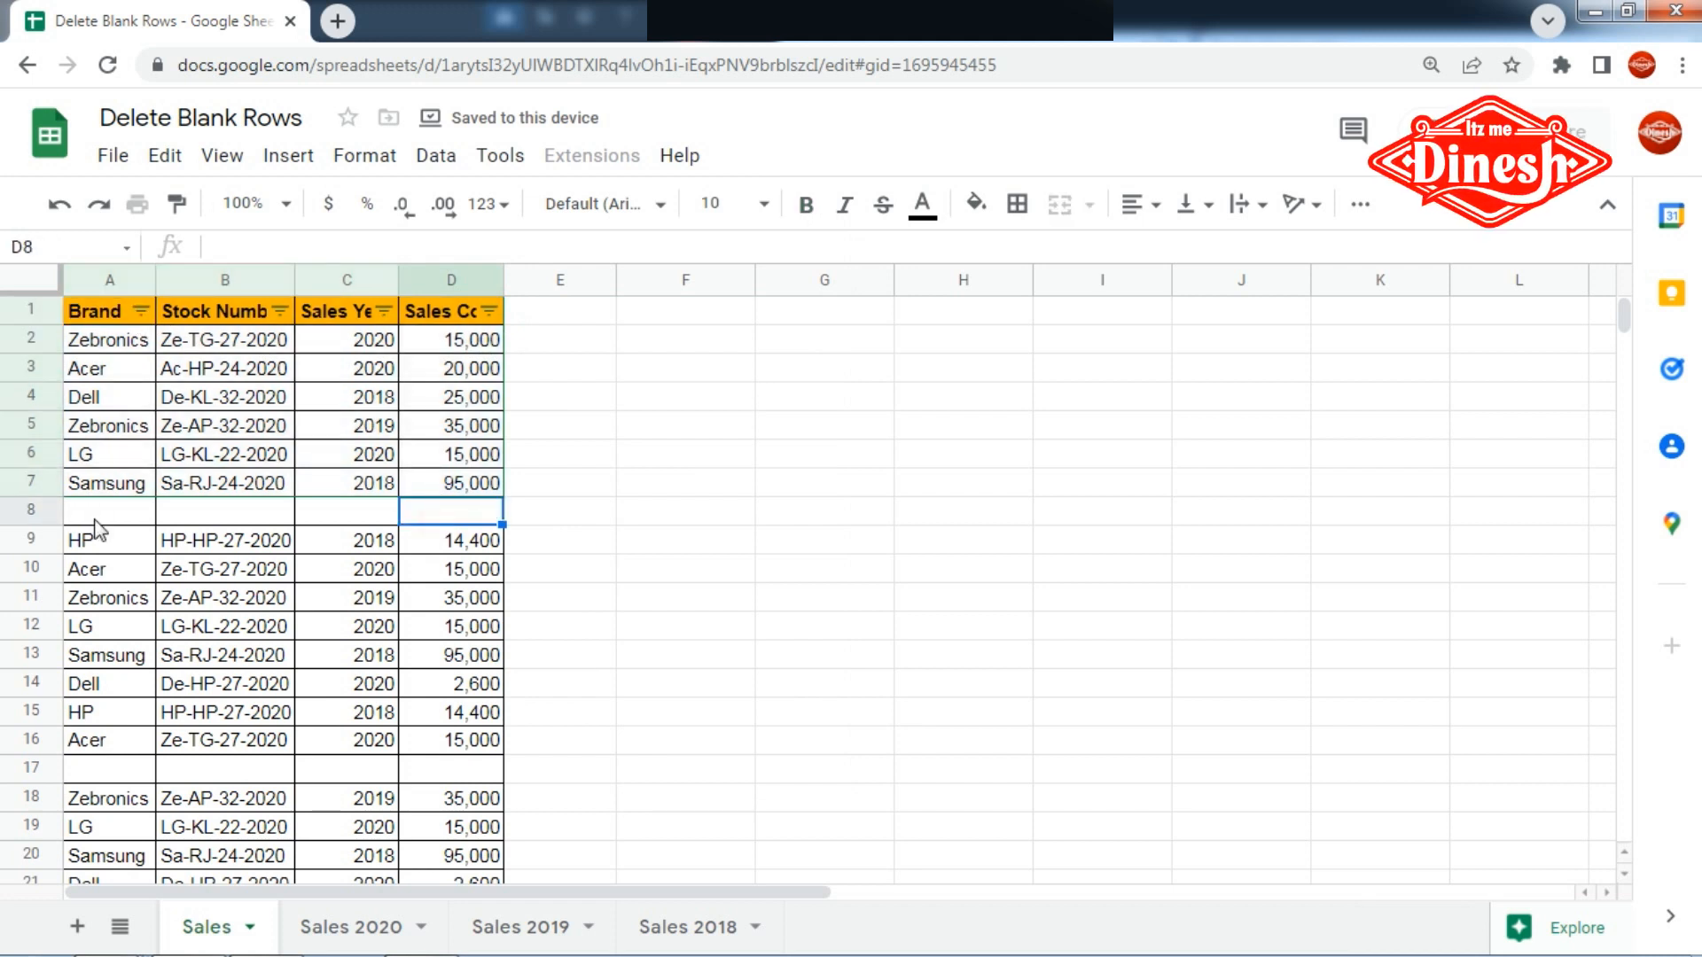
{"action": "left_click_drag", "start_coordinate": [97, 483], "coordinate": [429, 482]}
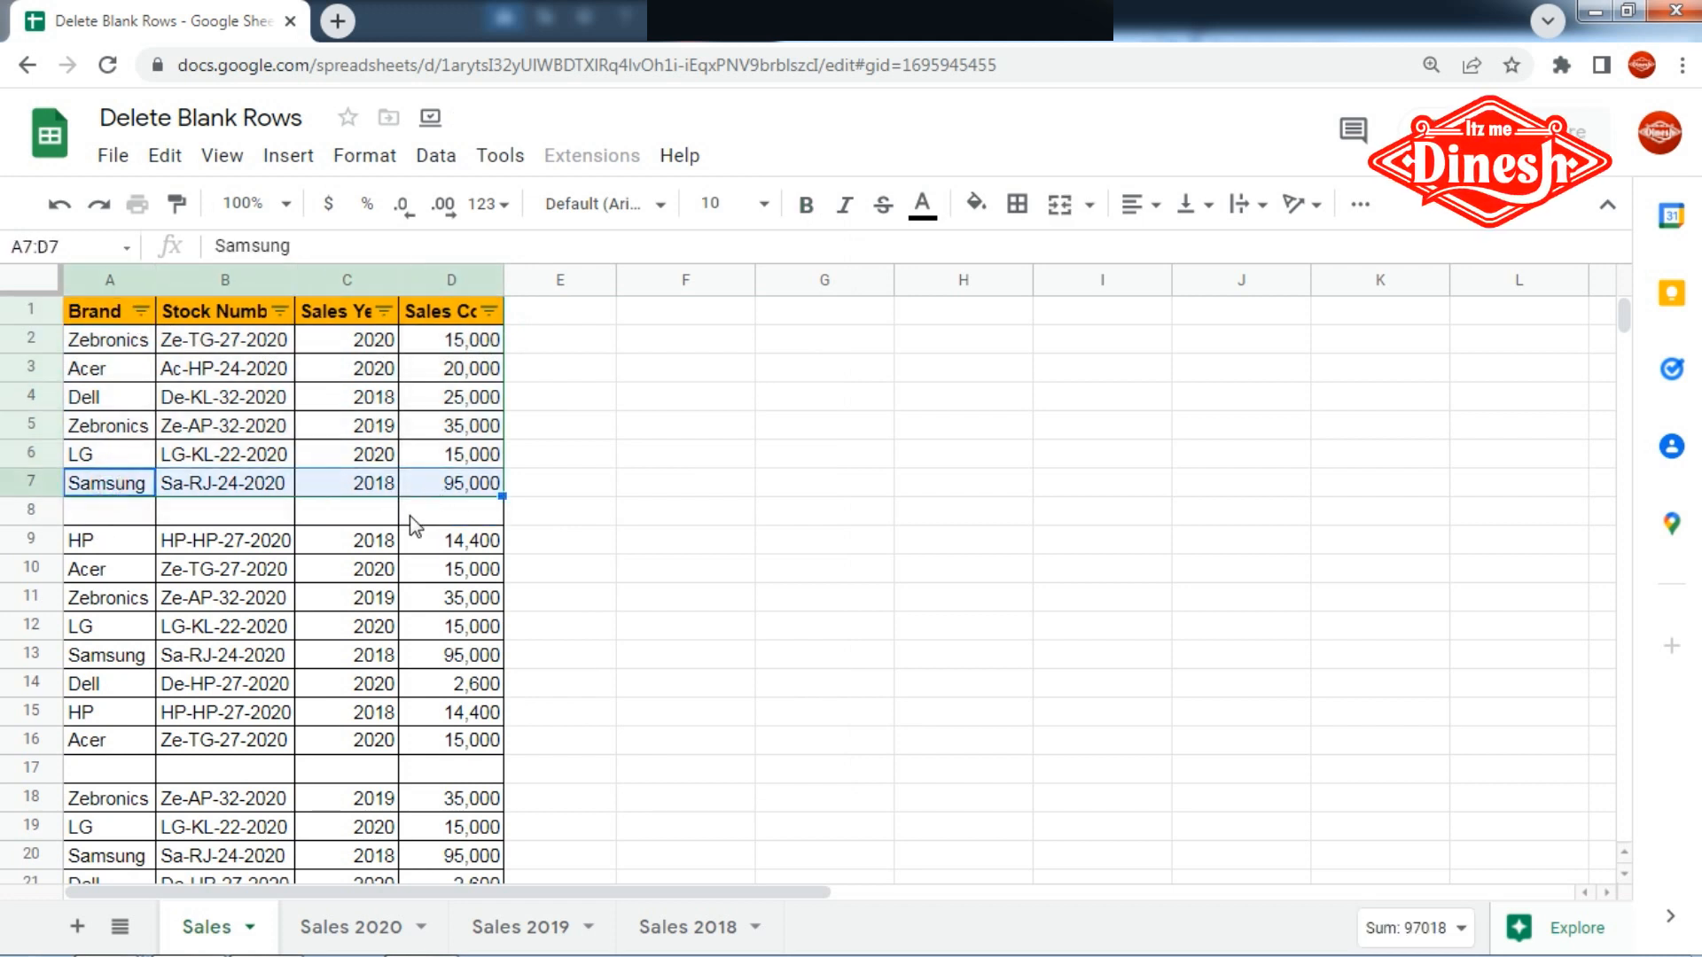
{"action": "left_click", "coordinate": [413, 518]}
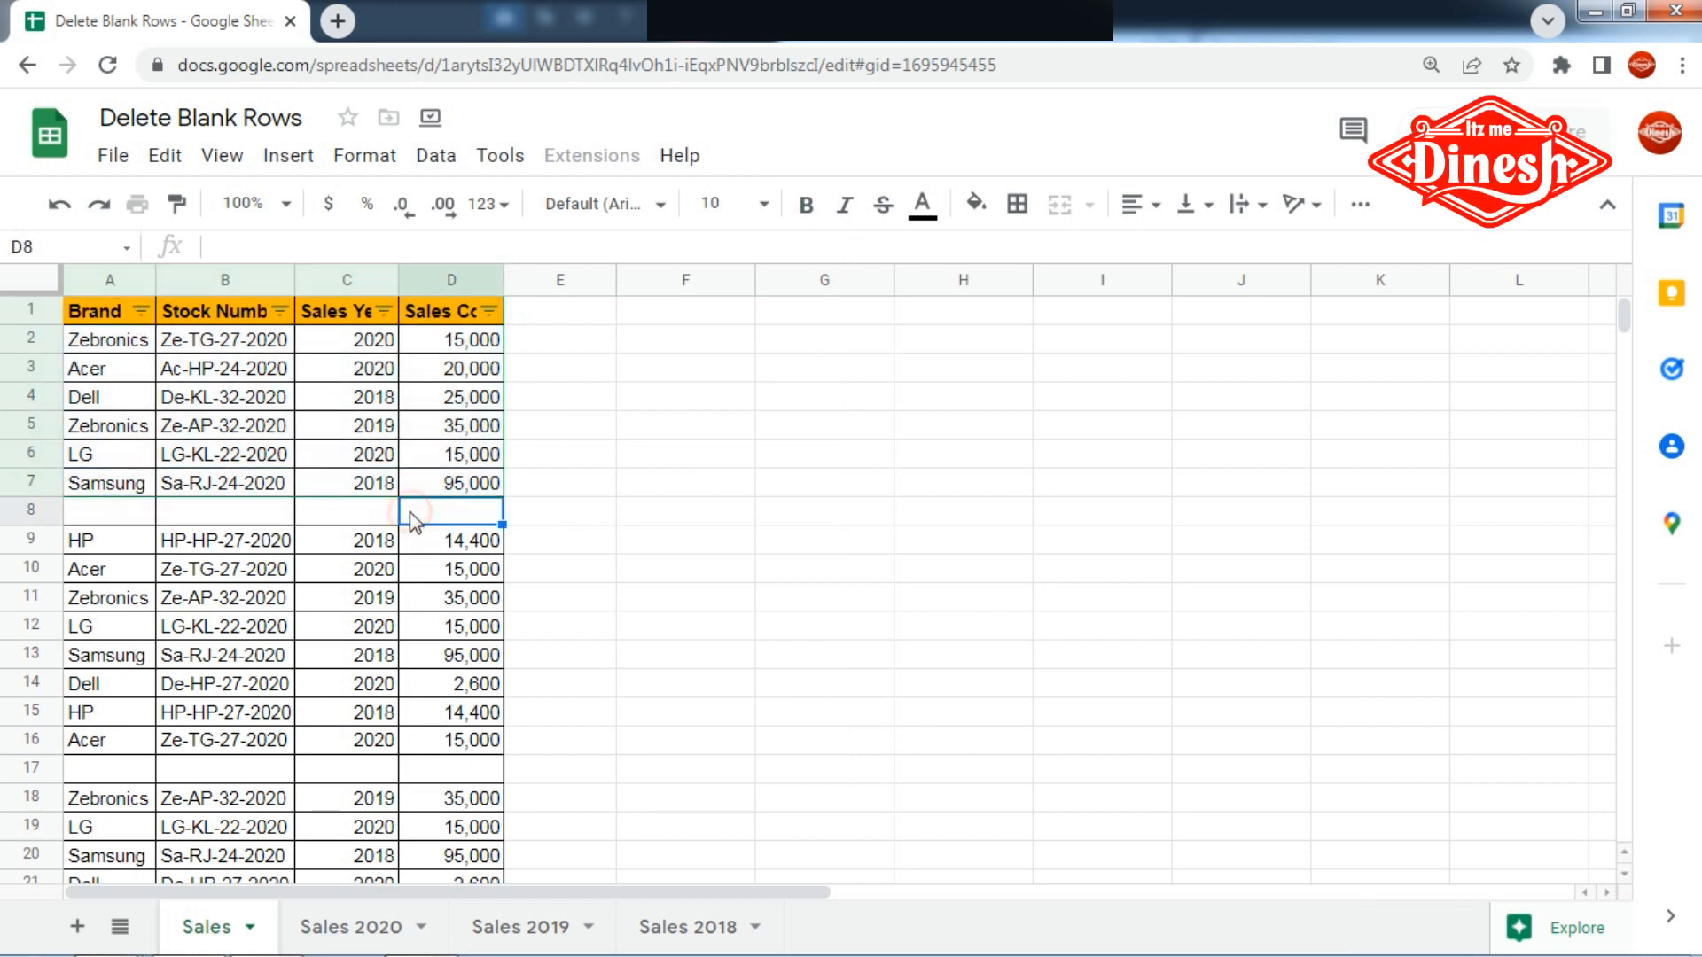
- Filter the Brand column by values to show only Acer
{"action": "left_click", "coordinate": [139, 312]}
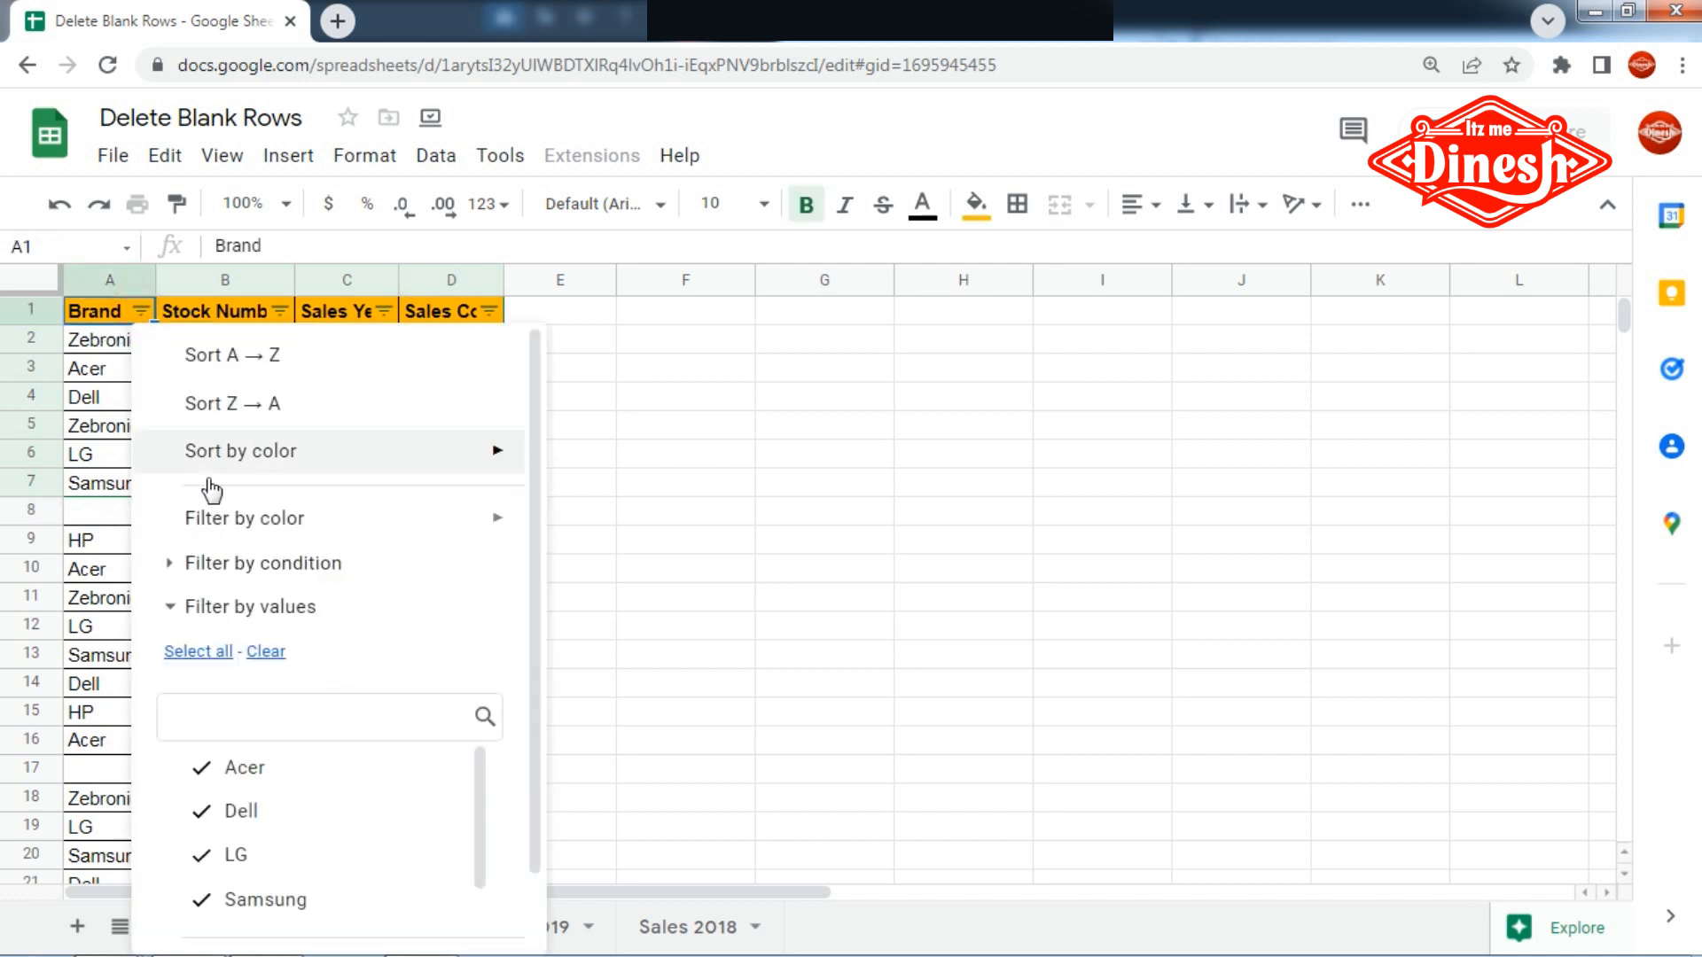
{"action": "left_click", "coordinate": [266, 660]}
{"action": "left_click", "coordinate": [253, 778]}
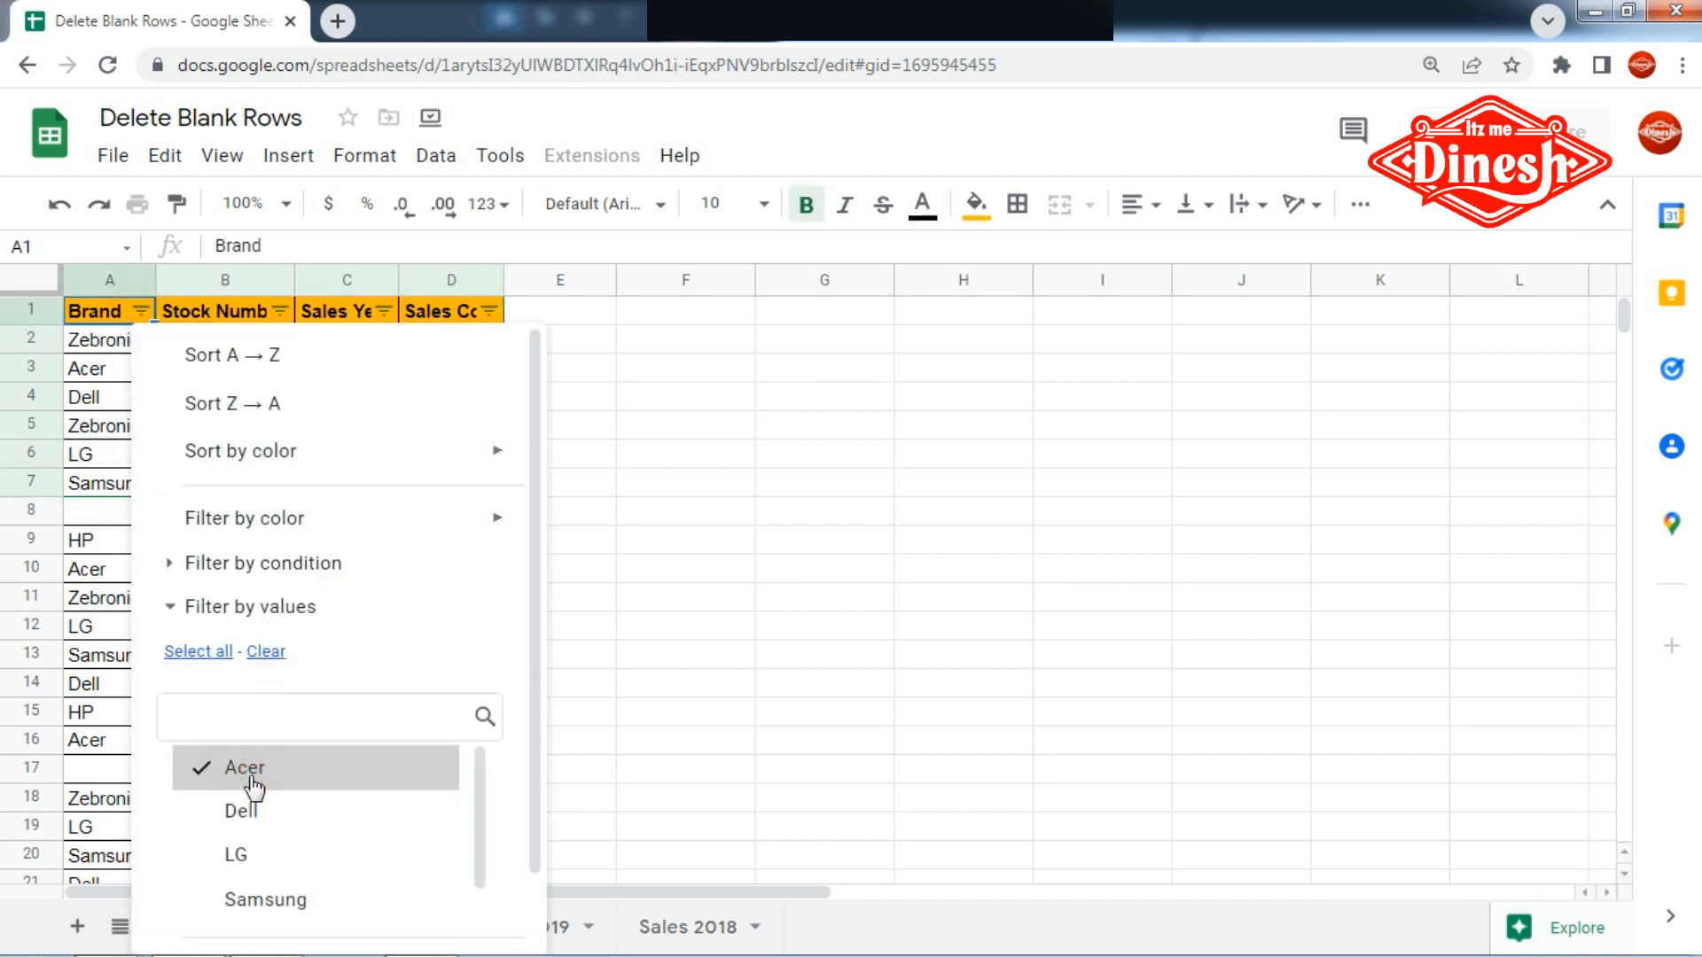
{"action": "scroll", "coordinate": [516, 640], "scroll_direction": "down", "scroll_amount": 2}
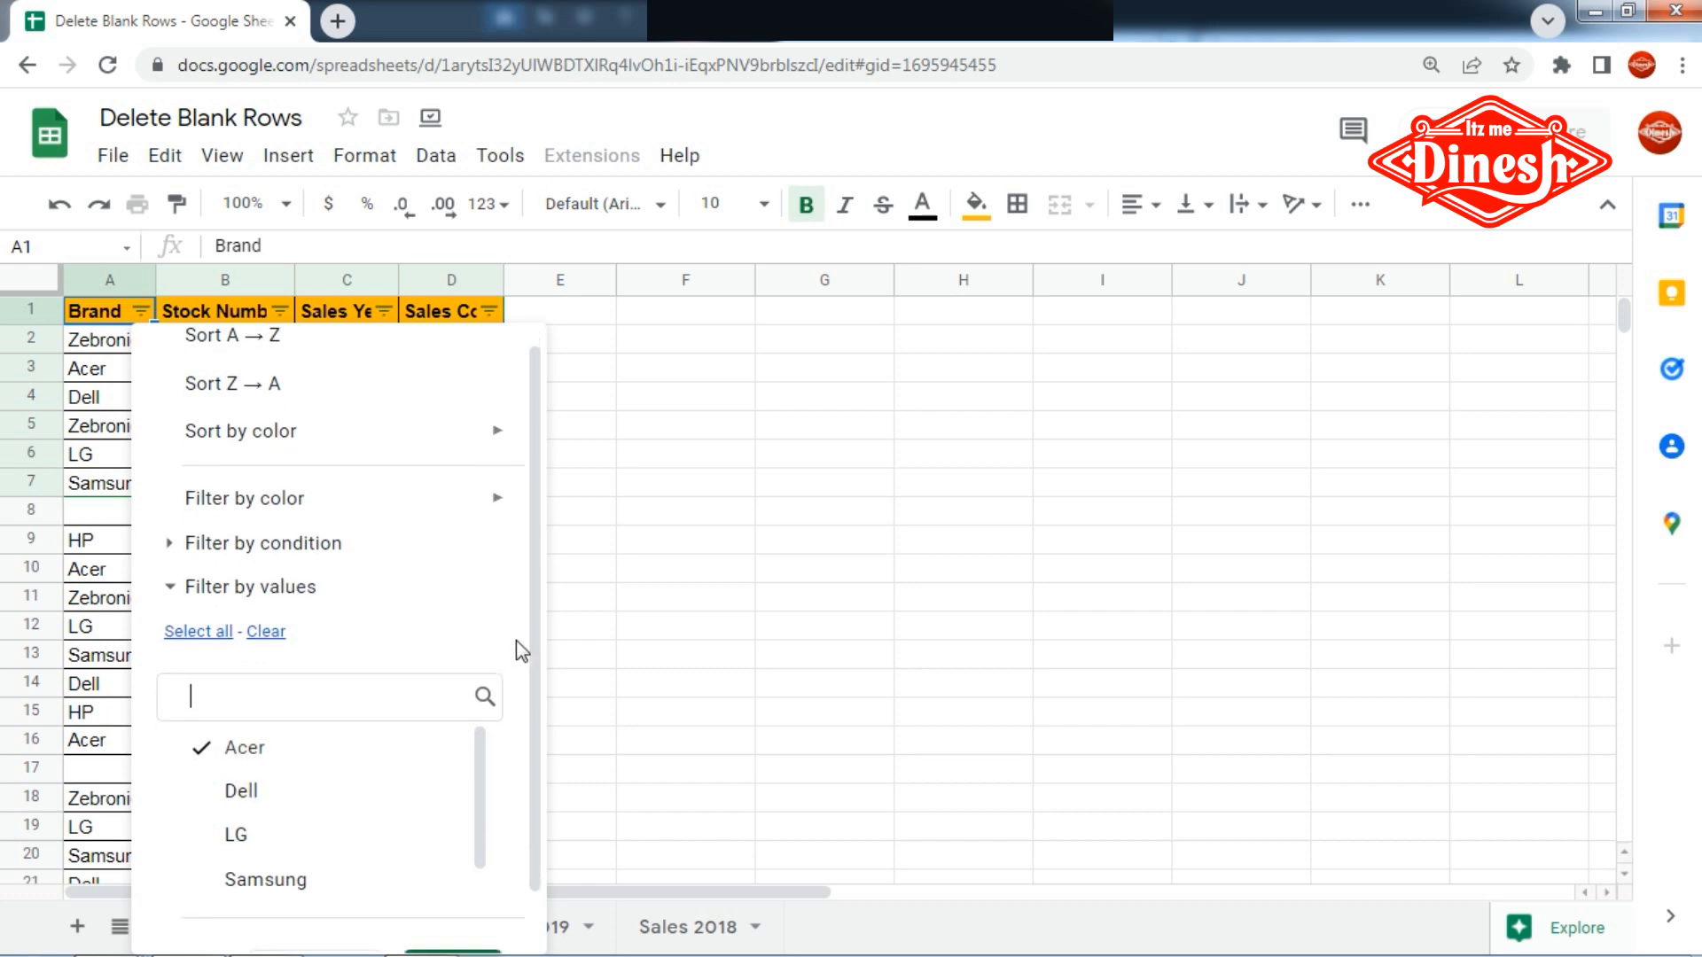
{"action": "left_click", "coordinate": [452, 910]}
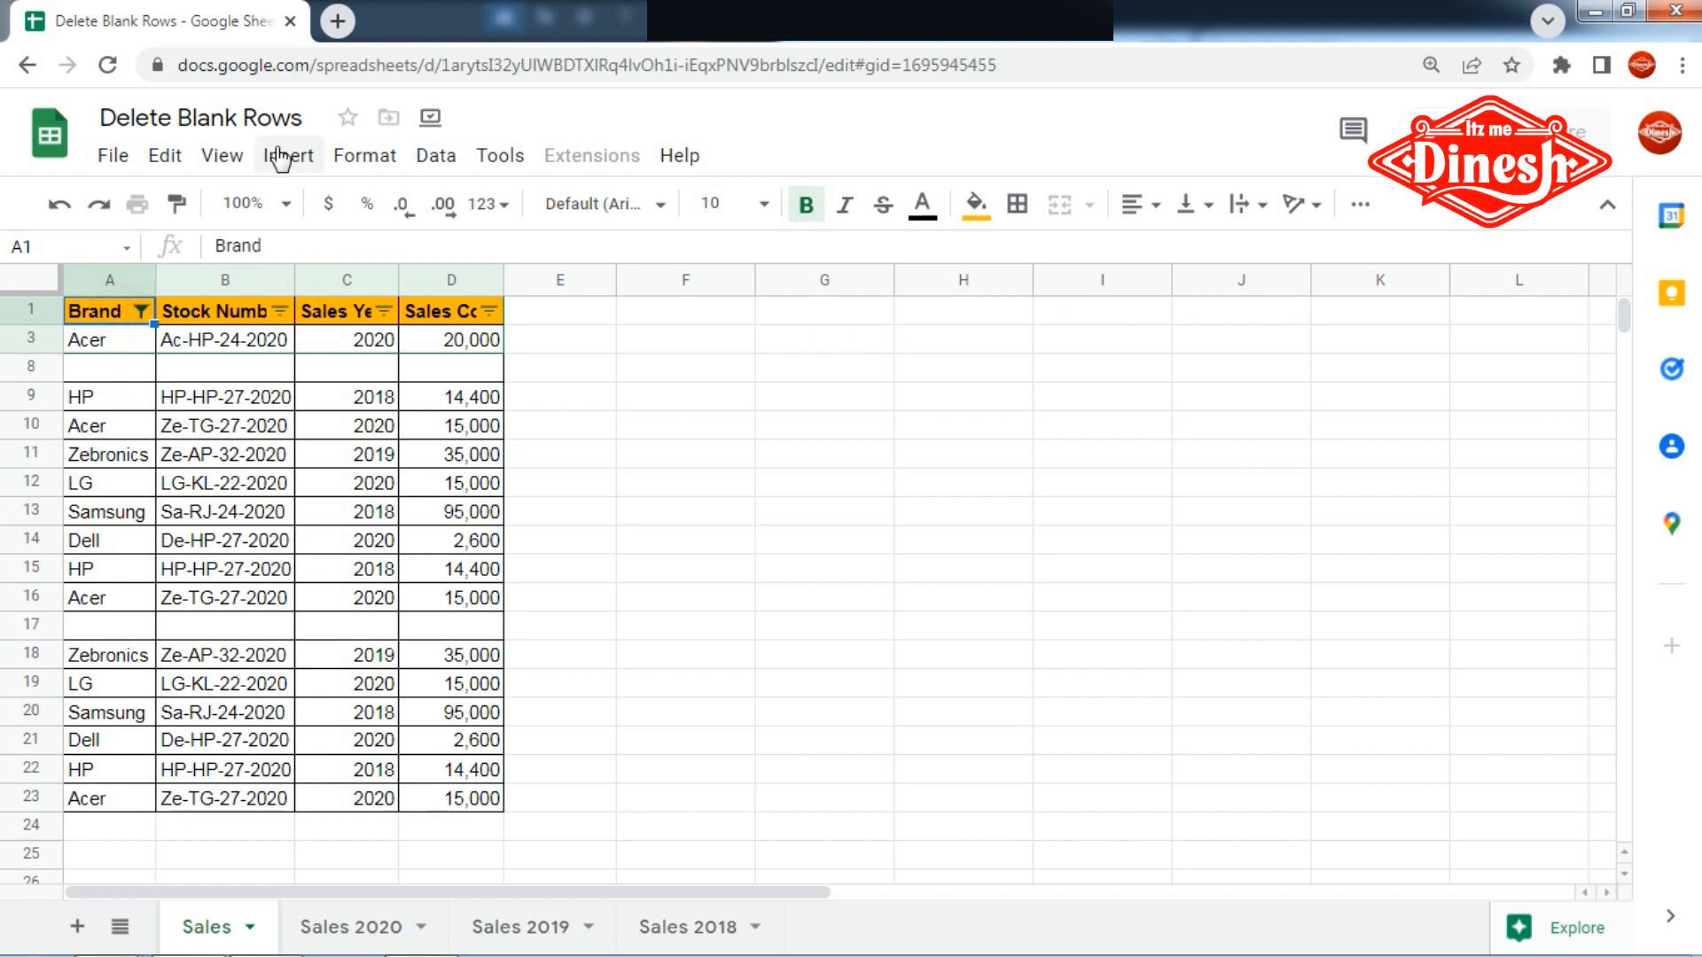
- Remove the filter from the Sales table
{"action": "left_click", "coordinate": [433, 157]}
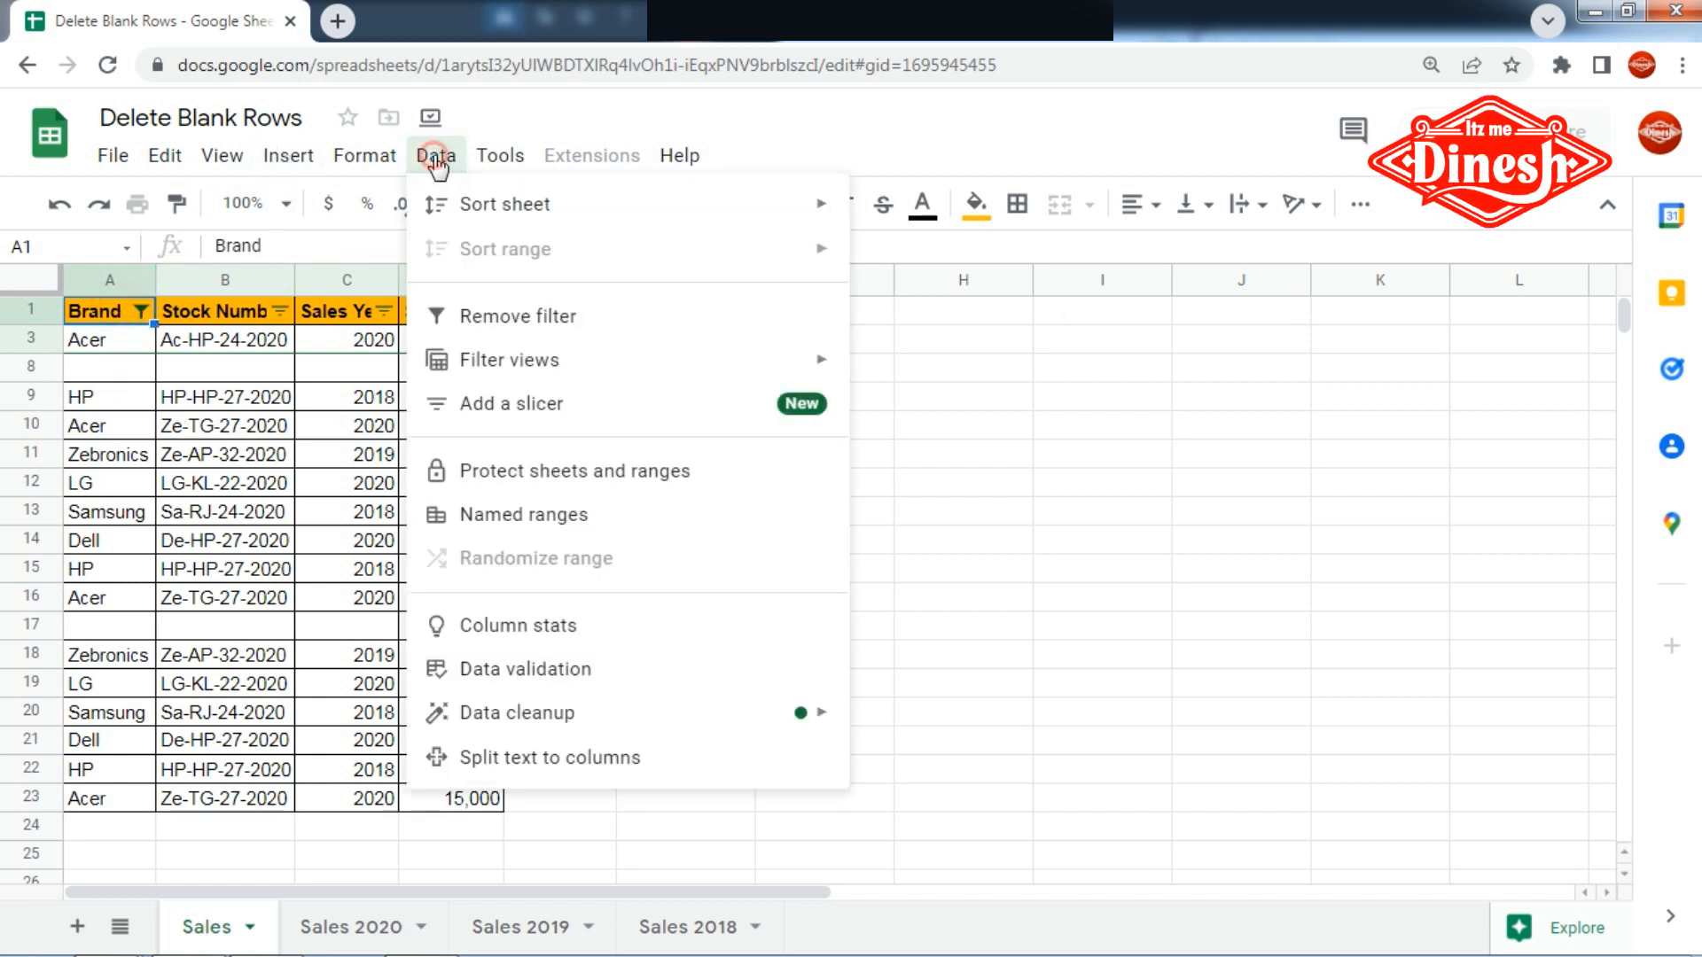
{"action": "left_click", "coordinate": [461, 316]}
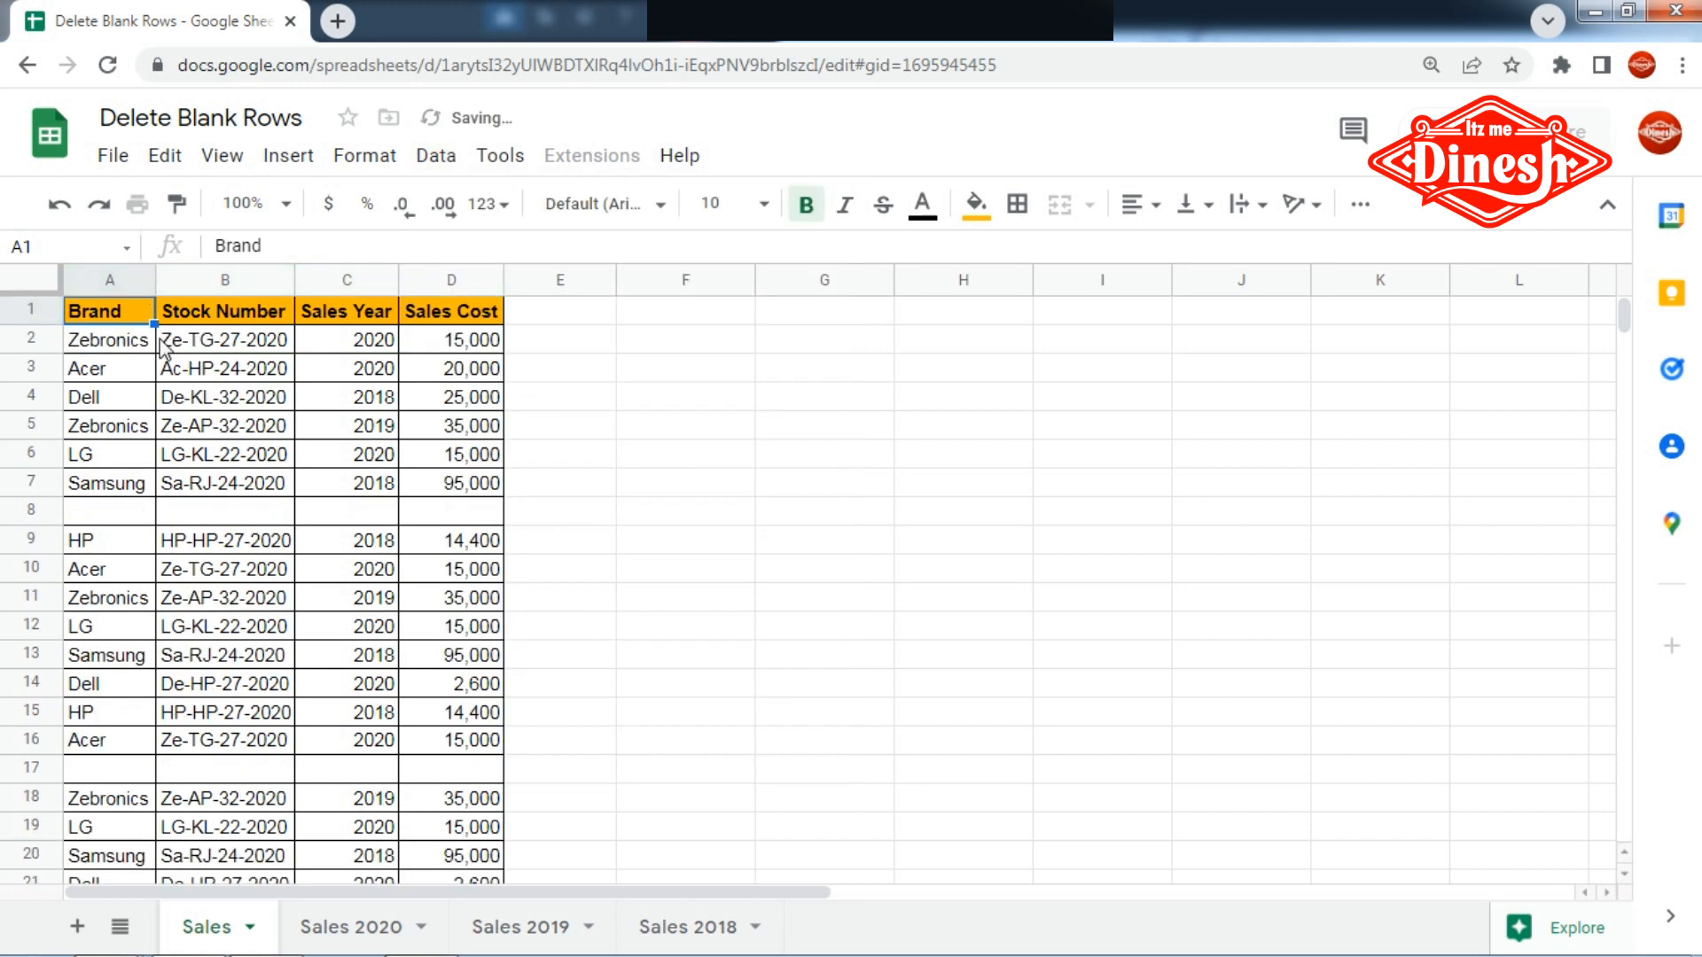
{"action": "left_click_drag", "start_coordinate": [126, 285], "coordinate": [439, 264]}
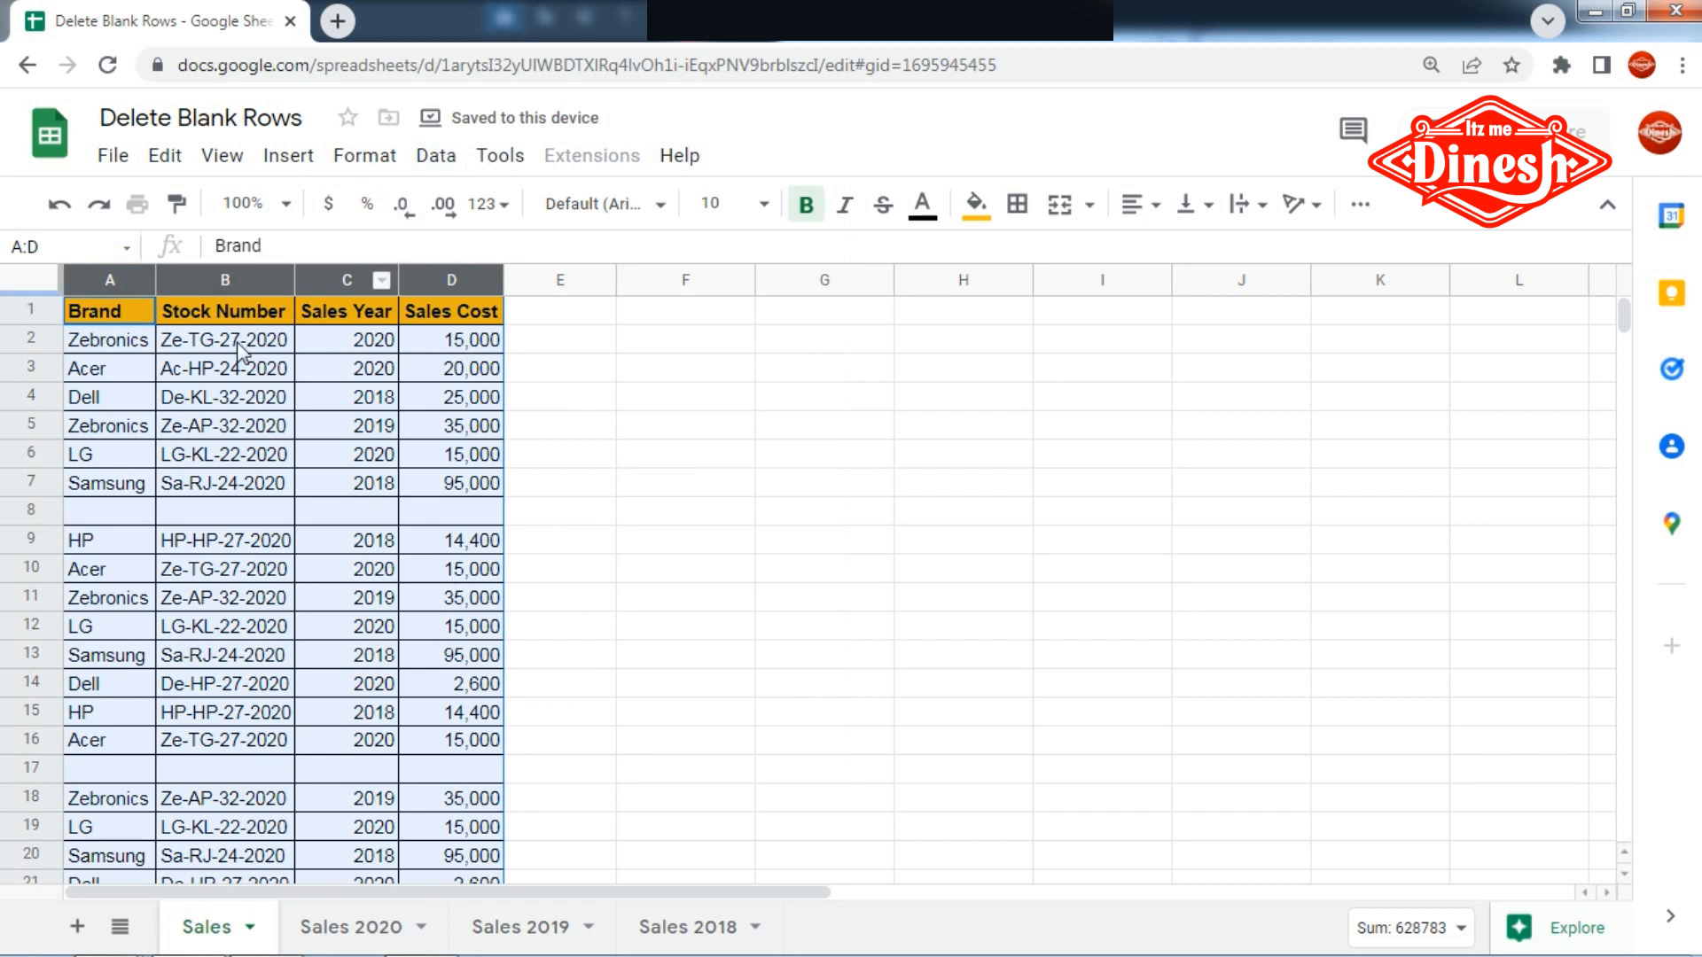
{"action": "left_click", "coordinate": [591, 568]}
{"action": "left_click_drag", "start_coordinate": [86, 513], "coordinate": [418, 518]}
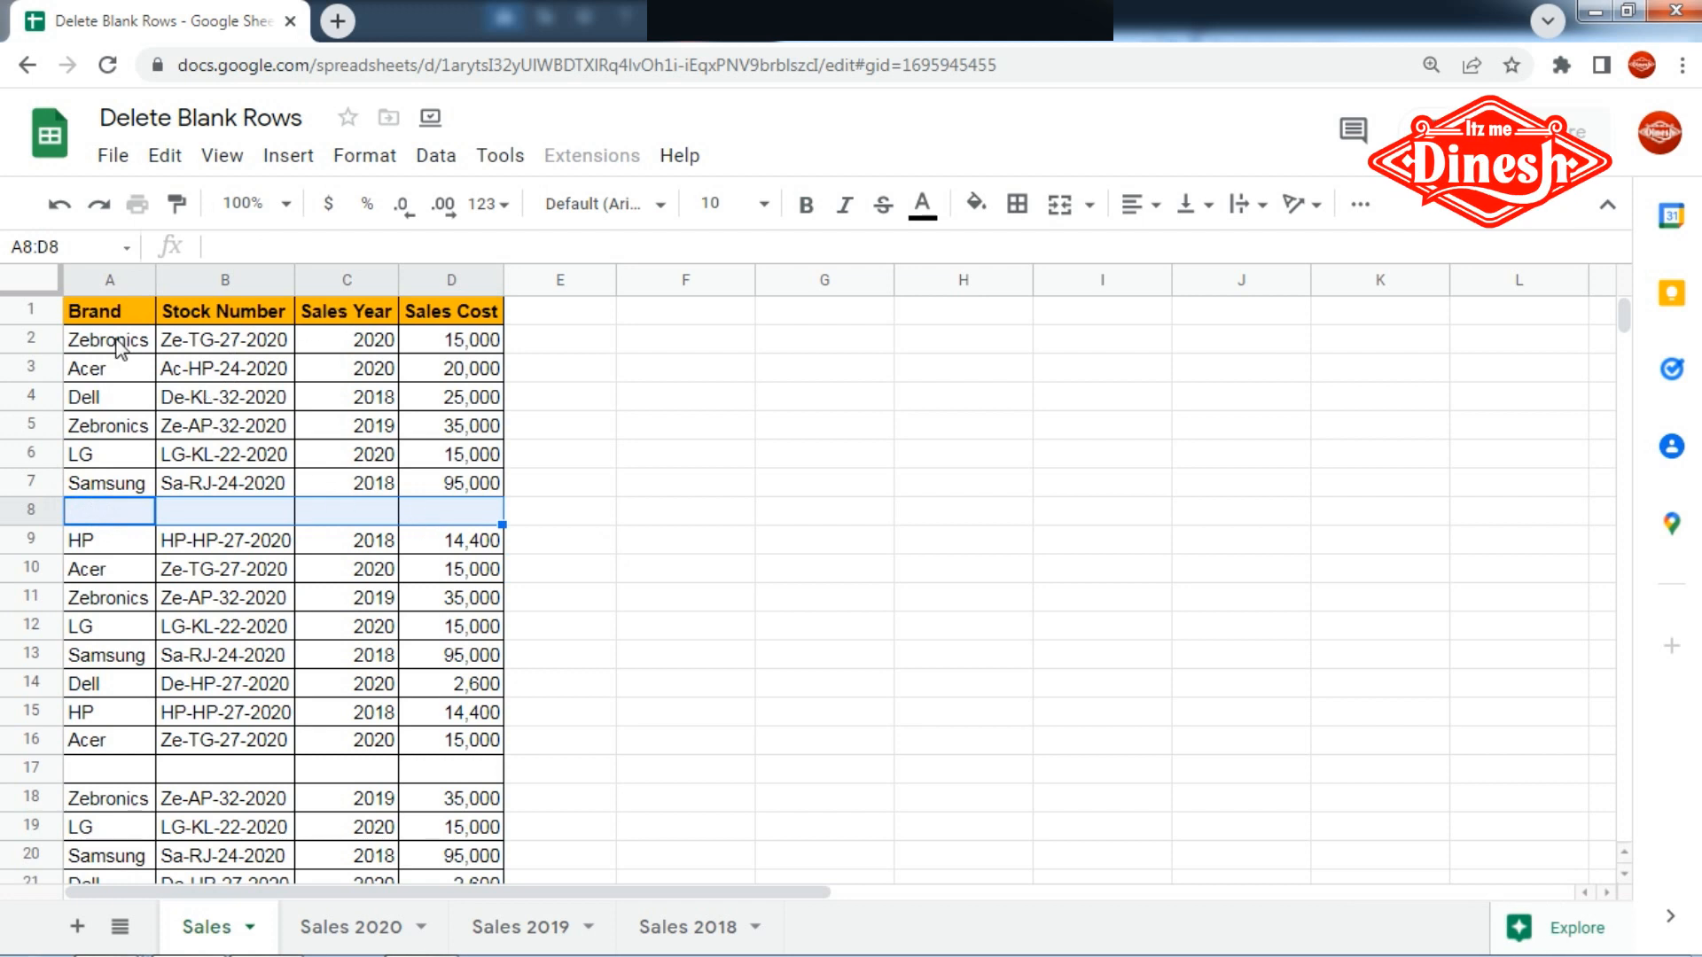
- Create a filter covering the whole of columns A to D
{"action": "left_click_drag", "start_coordinate": [116, 280], "coordinate": [482, 277]}
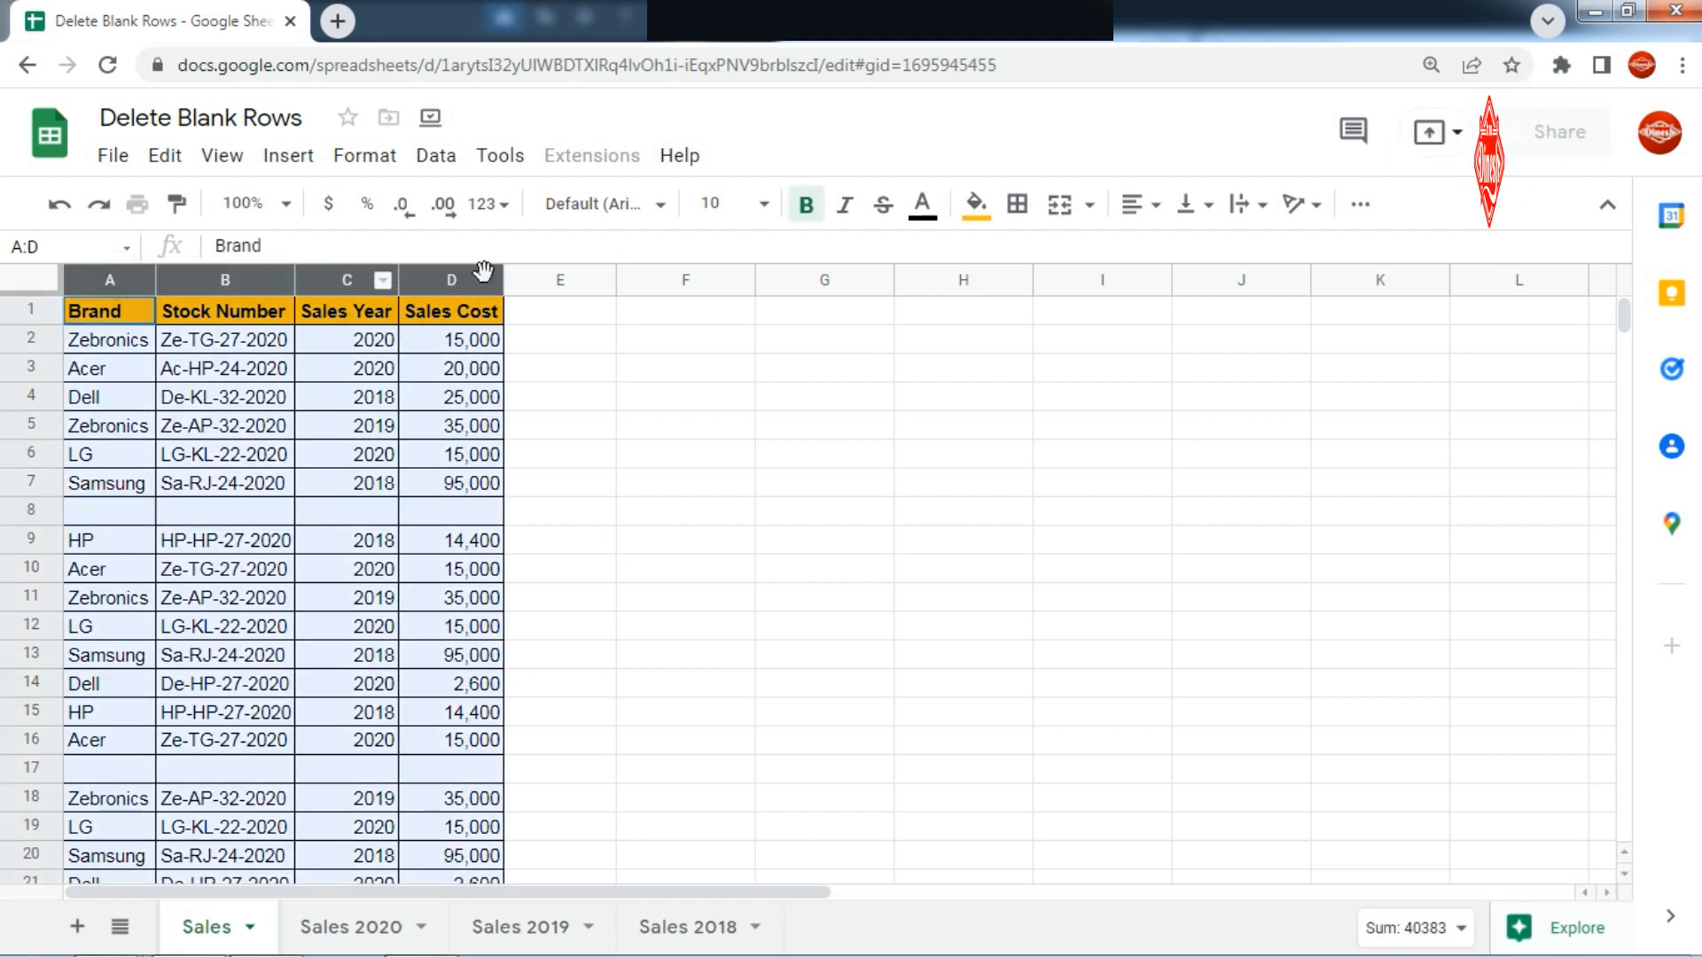
{"action": "left_click", "coordinate": [435, 156]}
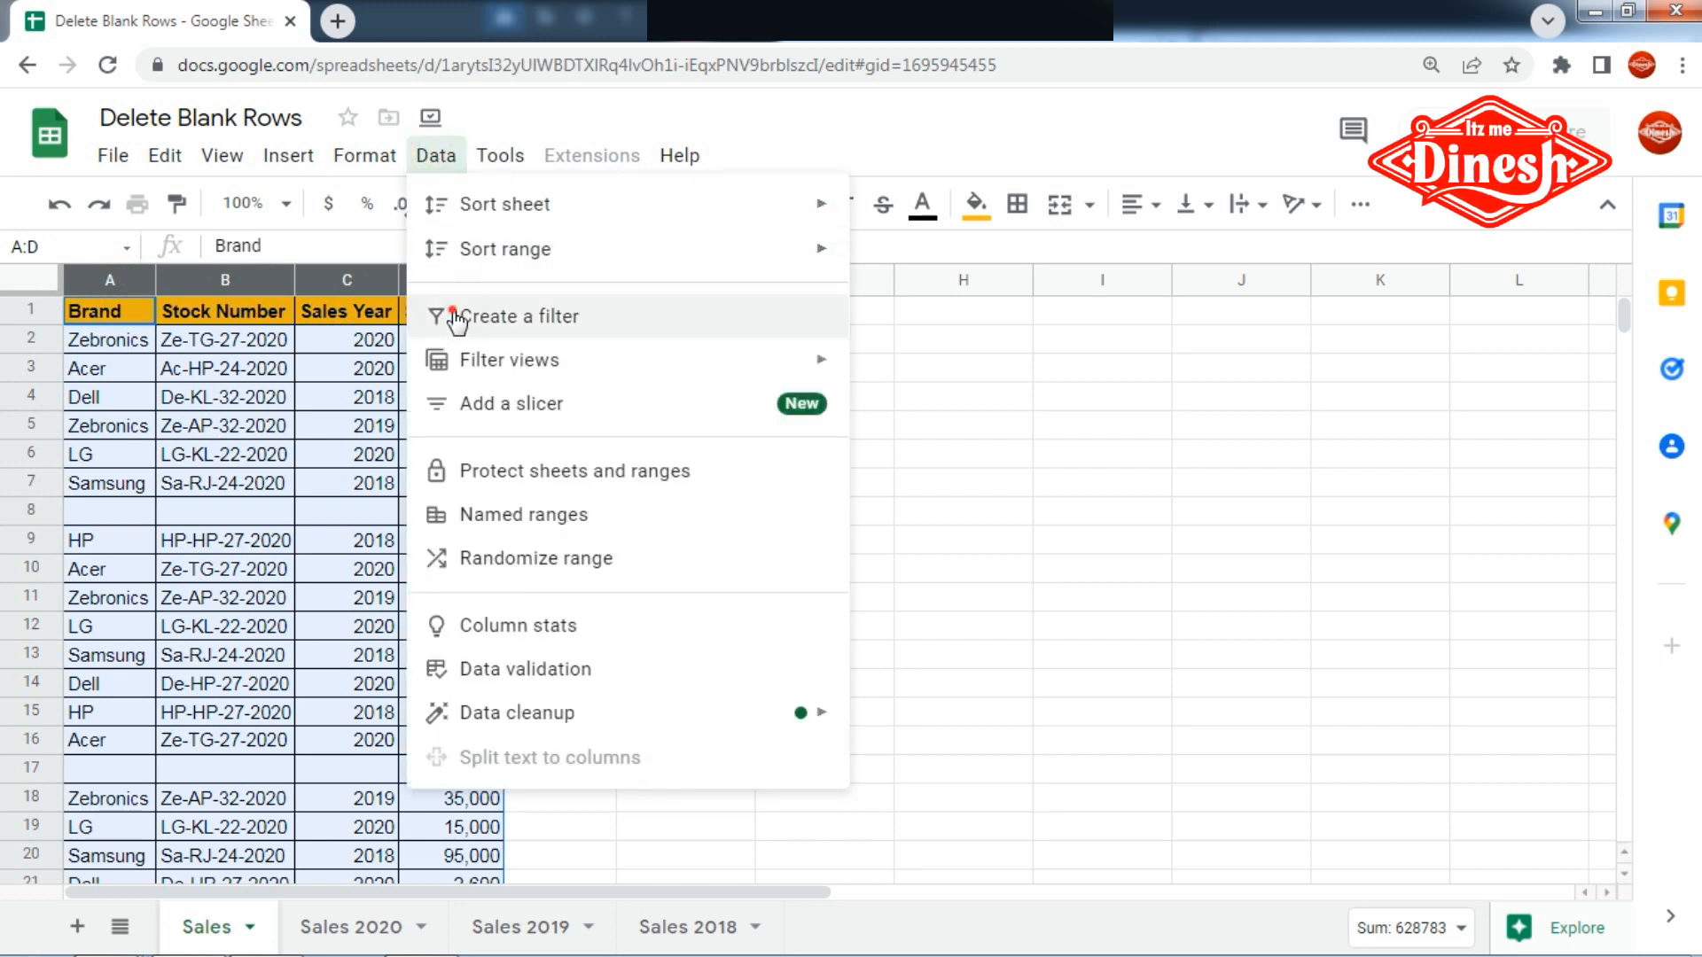
{"action": "left_click", "coordinate": [465, 211]}
- Sort the table by Brand from Z to A and check the blank rows at the end of the data
{"action": "left_click", "coordinate": [140, 311]}
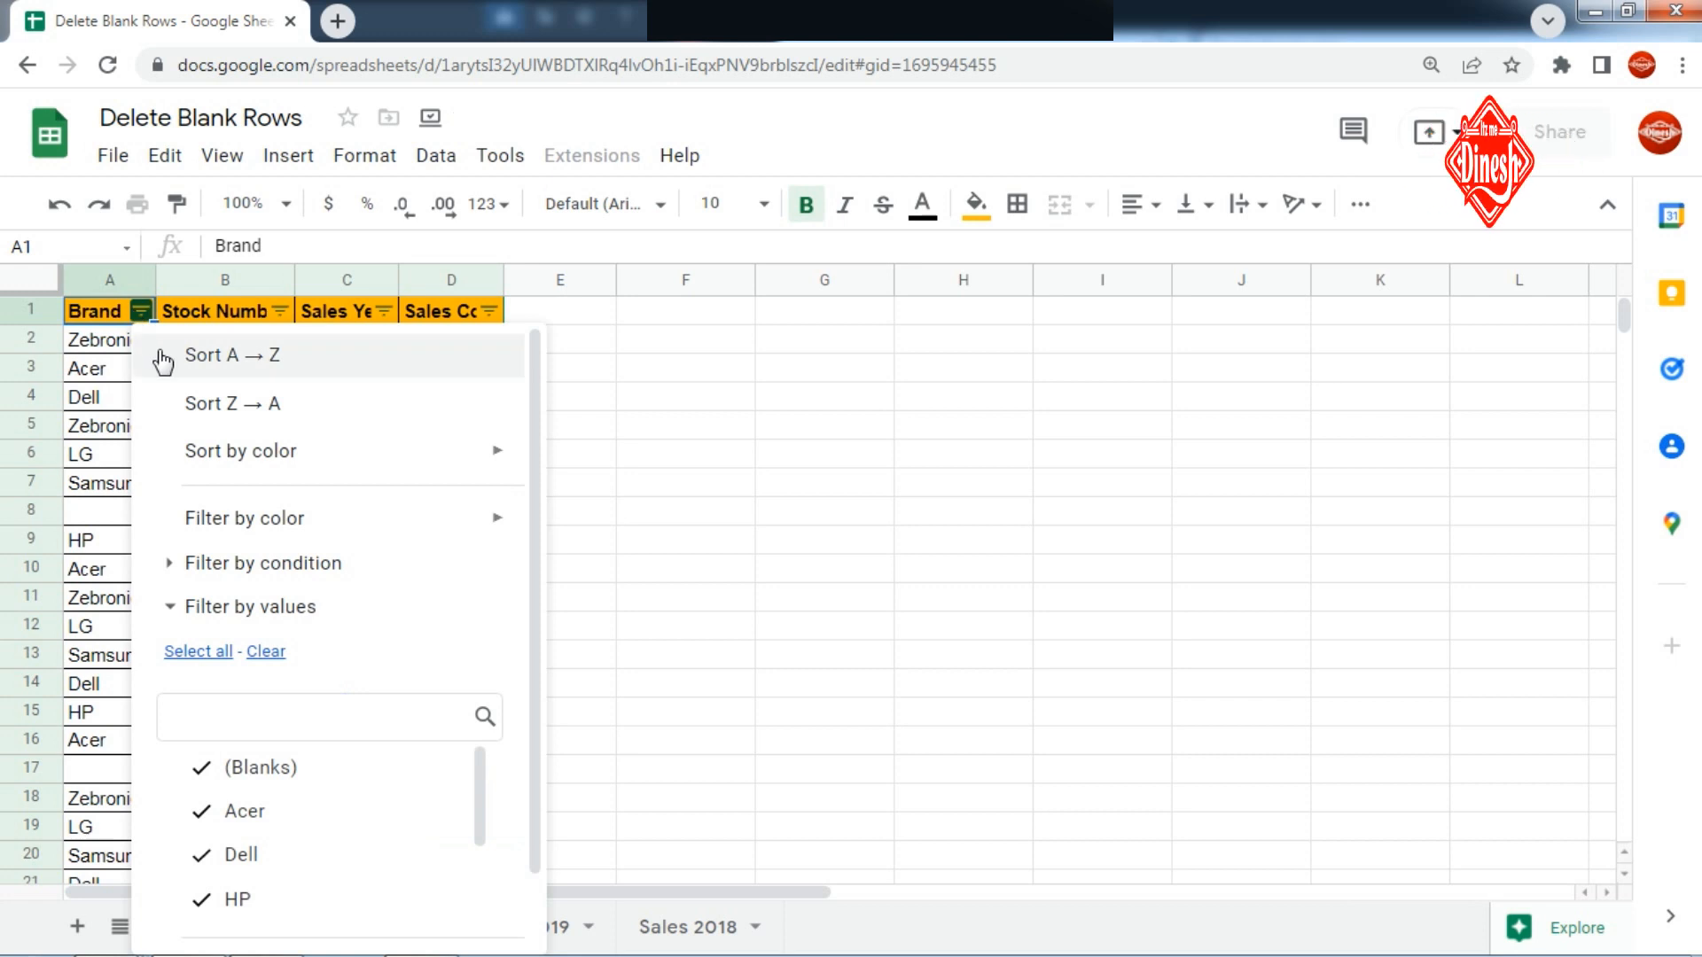
{"action": "left_click", "coordinate": [181, 417]}
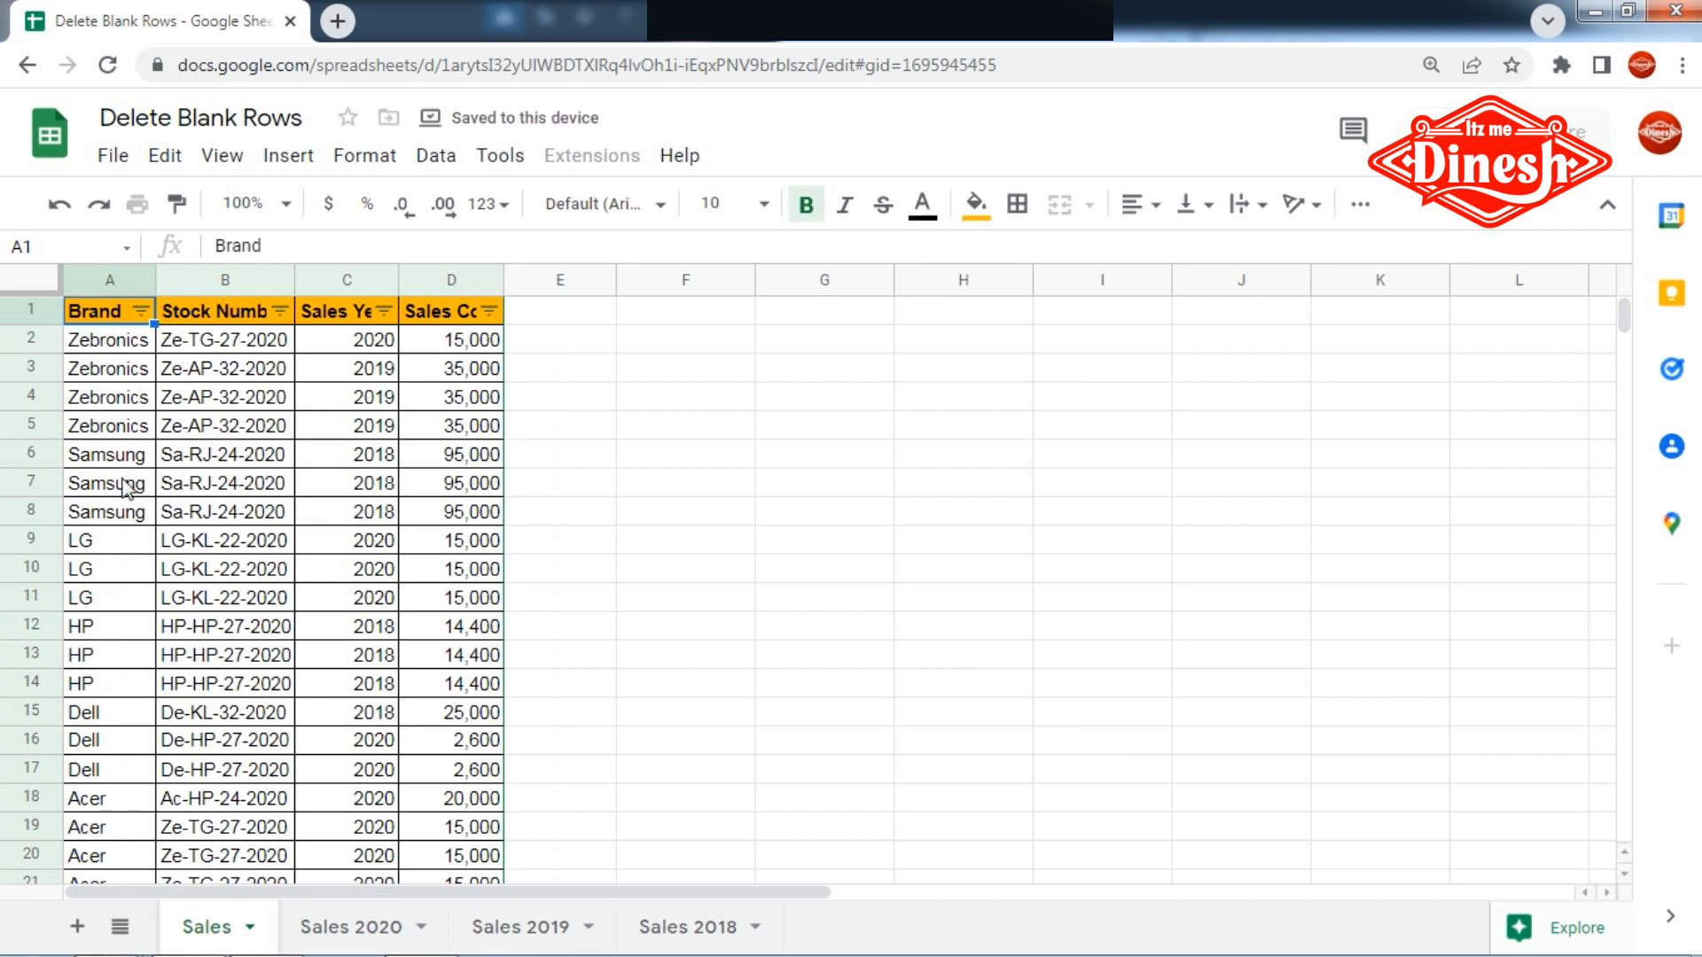
{"action": "scroll", "coordinate": [121, 588], "scroll_direction": "down", "scroll_amount": 5}
{"action": "left_click_drag", "start_coordinate": [118, 521], "coordinate": [425, 550]}
{"action": "scroll", "coordinate": [283, 585], "scroll_direction": "up", "scroll_amount": 3}
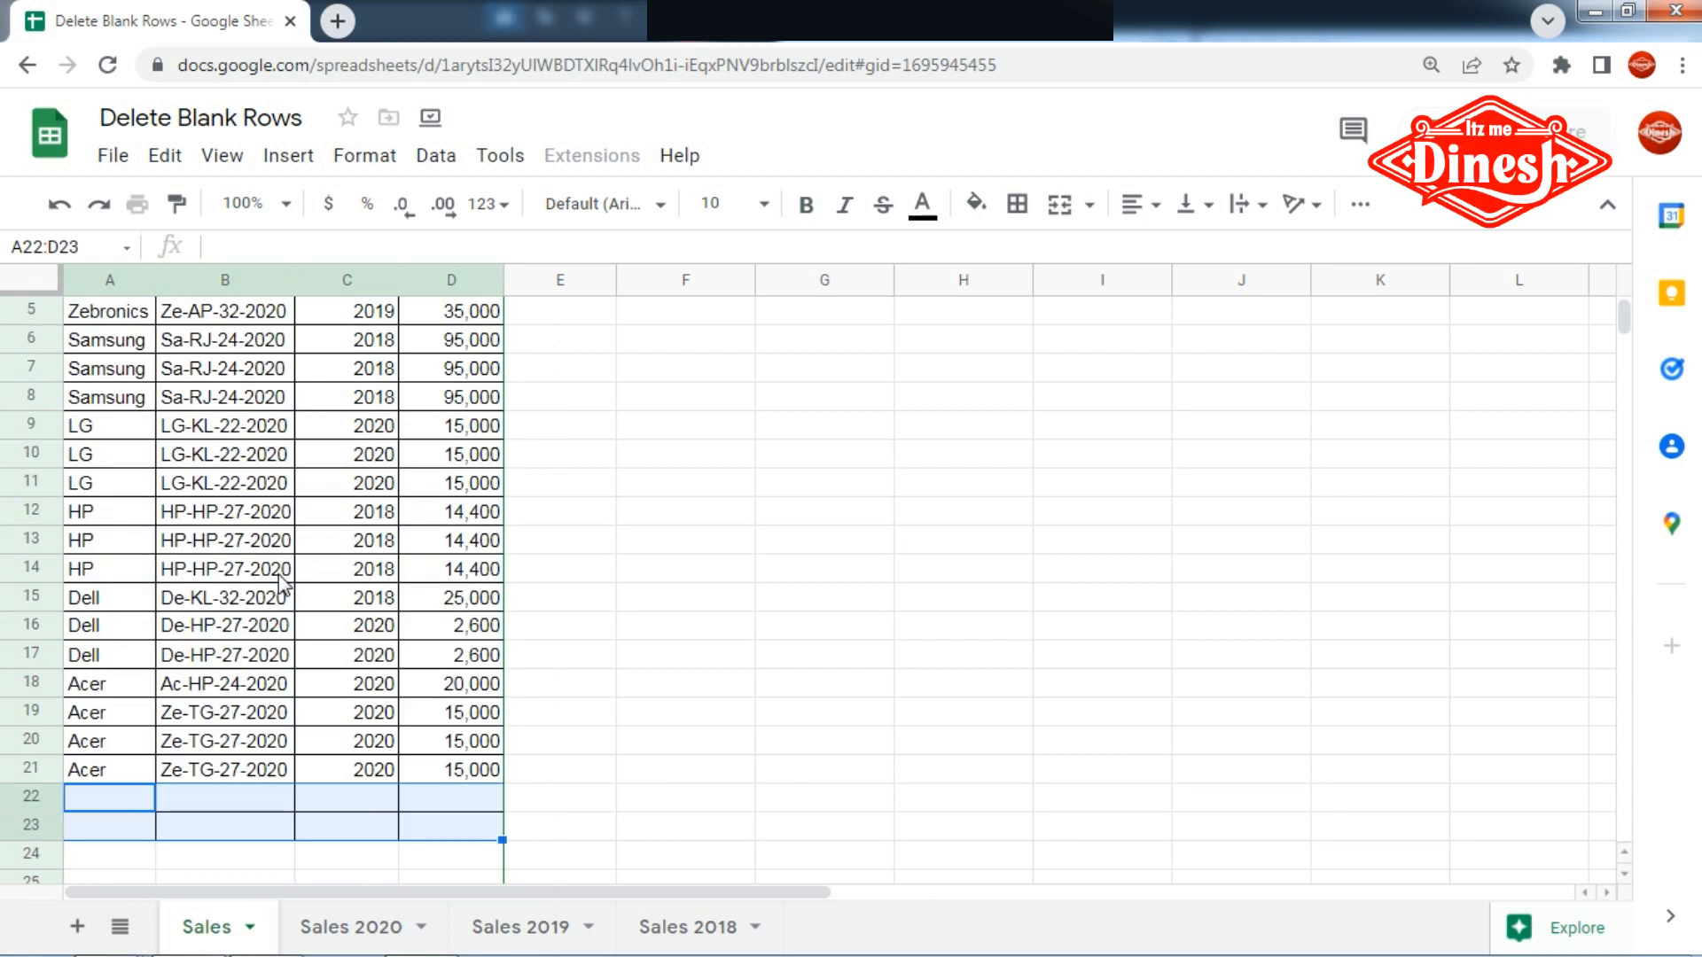
{"action": "scroll", "coordinate": [114, 782], "scroll_direction": "up", "scroll_amount": 1}
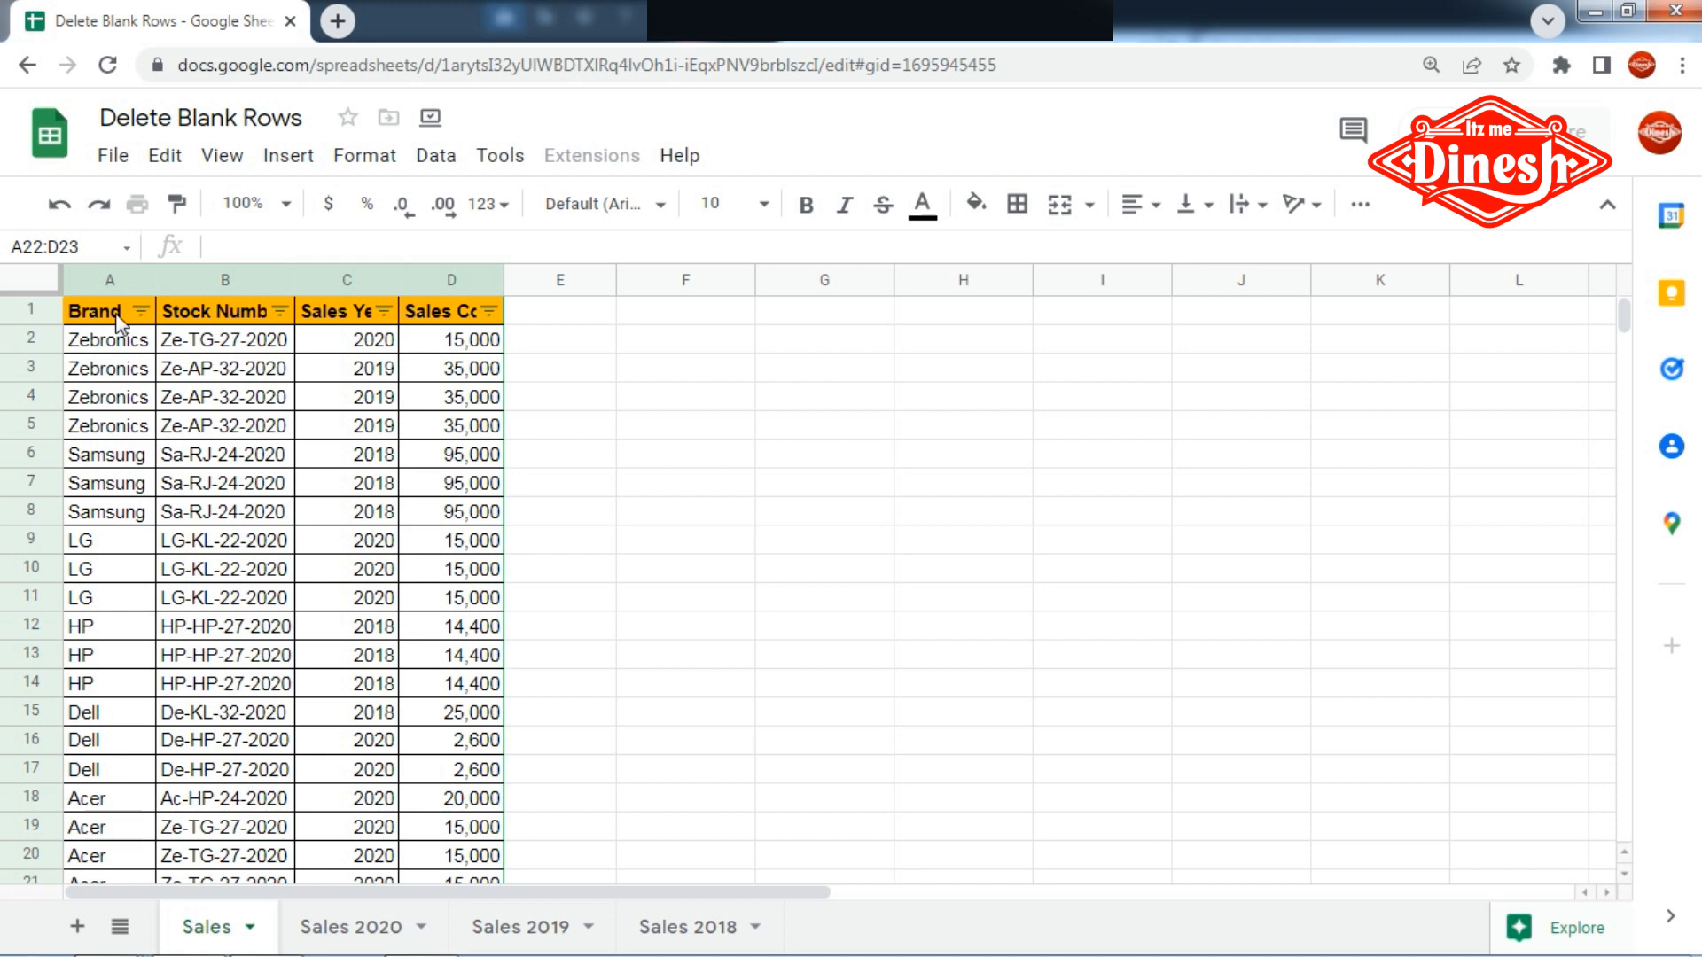
- Remove the filter from columns A to D
{"action": "left_click", "coordinate": [435, 157]}
{"action": "left_click", "coordinate": [478, 319]}
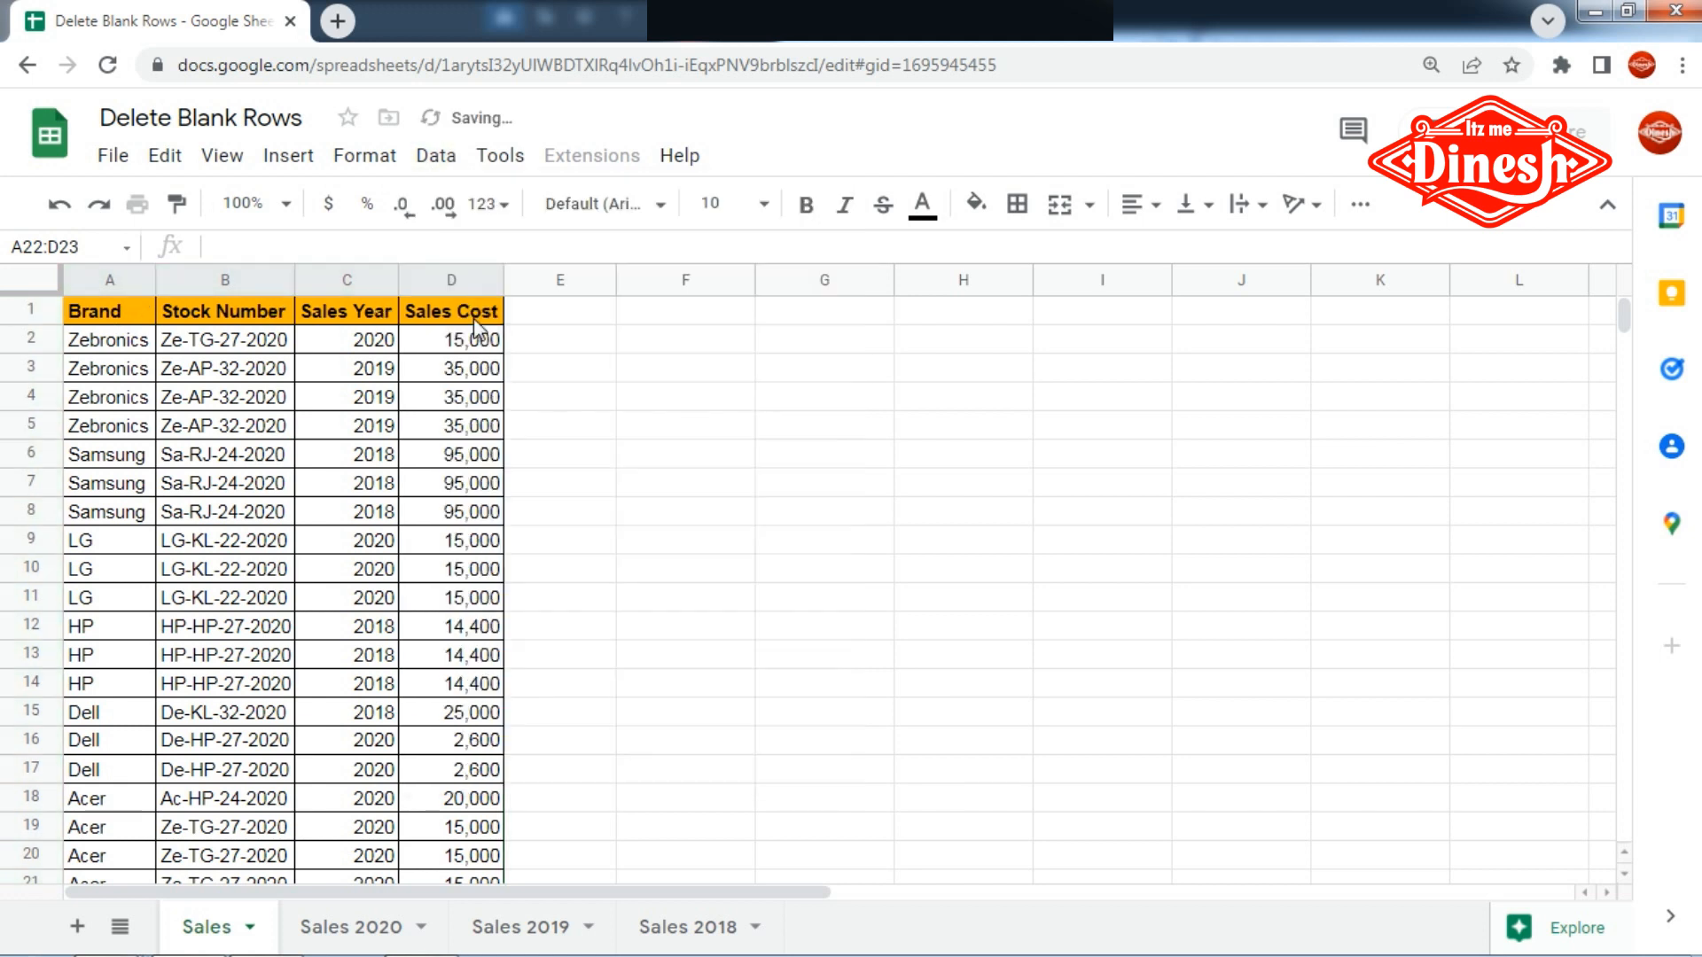
{"action": "left_click", "coordinate": [455, 426]}
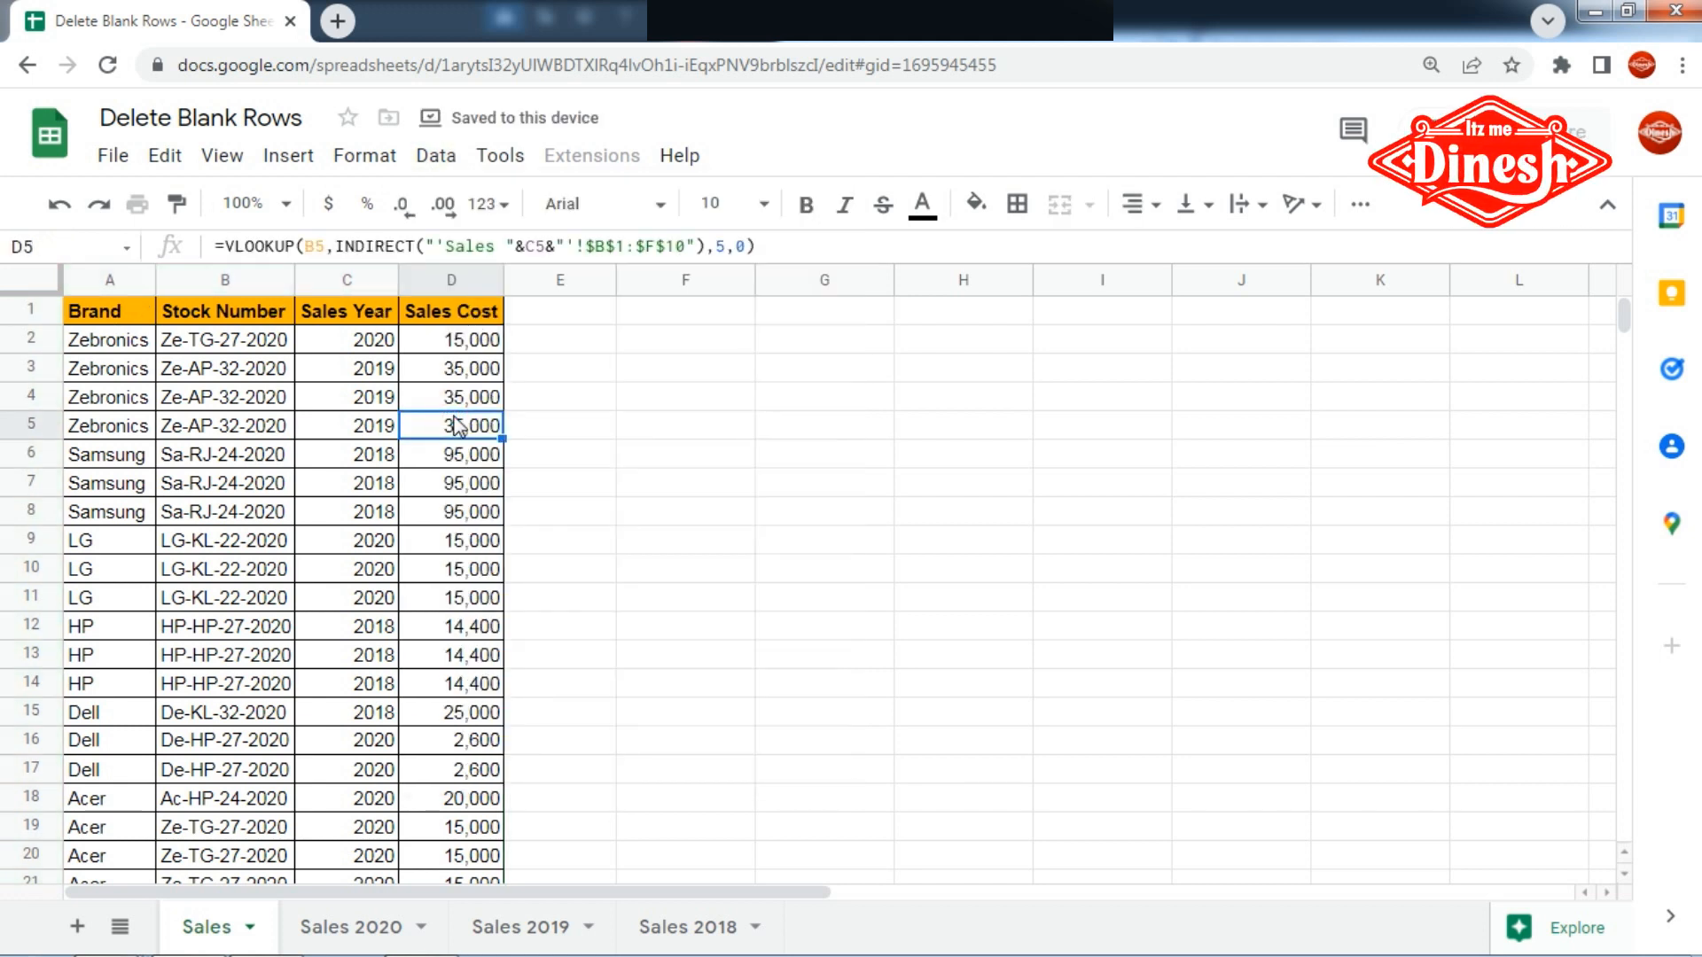
- Undo the filter removal and the Z to A sort by Brand
{"action": "key", "text": "ctrl+z"}
{"action": "key", "text": "ctrl+z"}
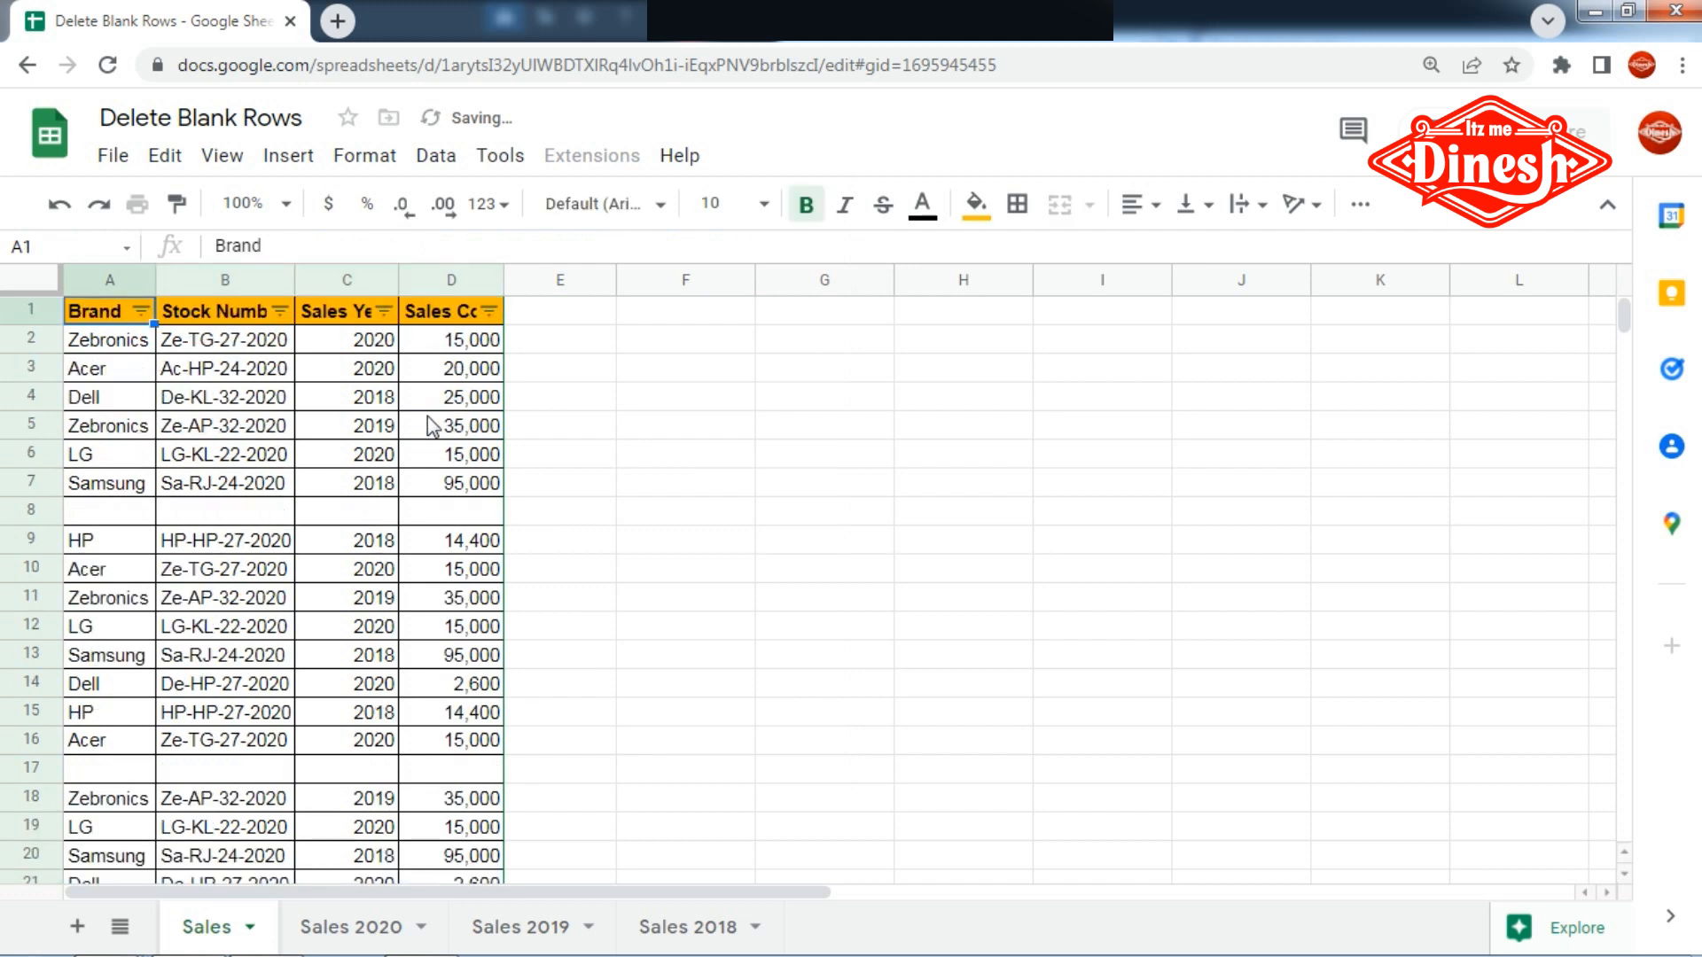
{"action": "left_click", "coordinate": [638, 312]}
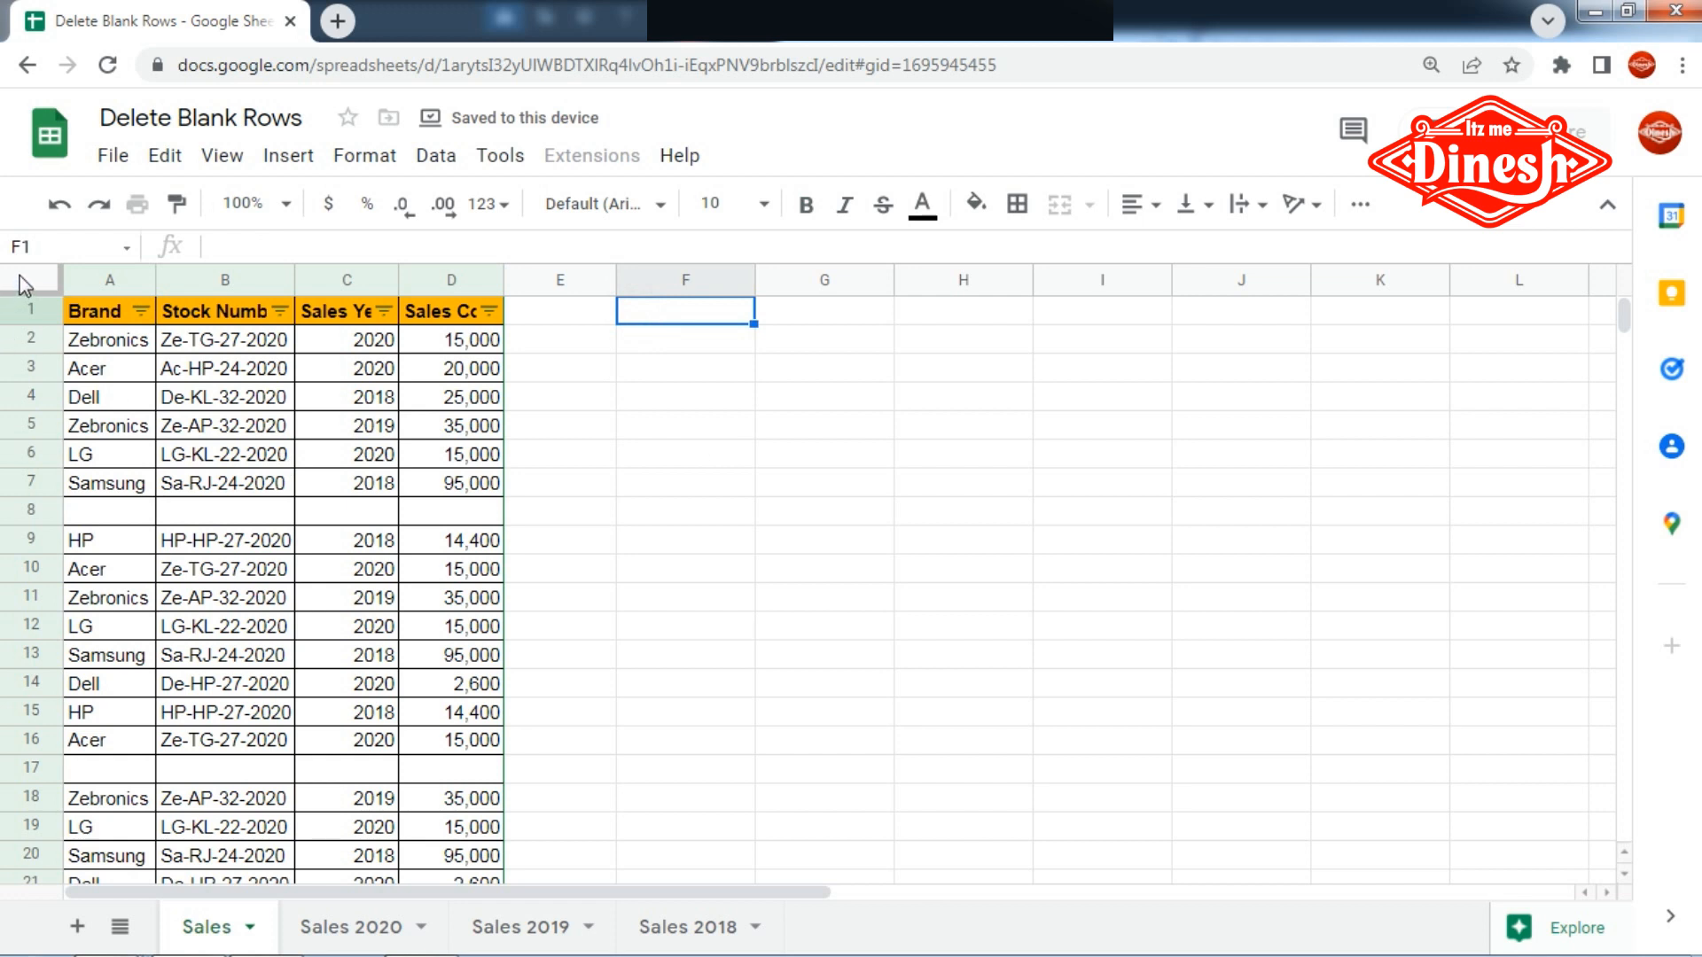
- Copy the header cells A1:D1 and paste them at F1
{"action": "left_click_drag", "start_coordinate": [97, 312], "coordinate": [468, 332]}
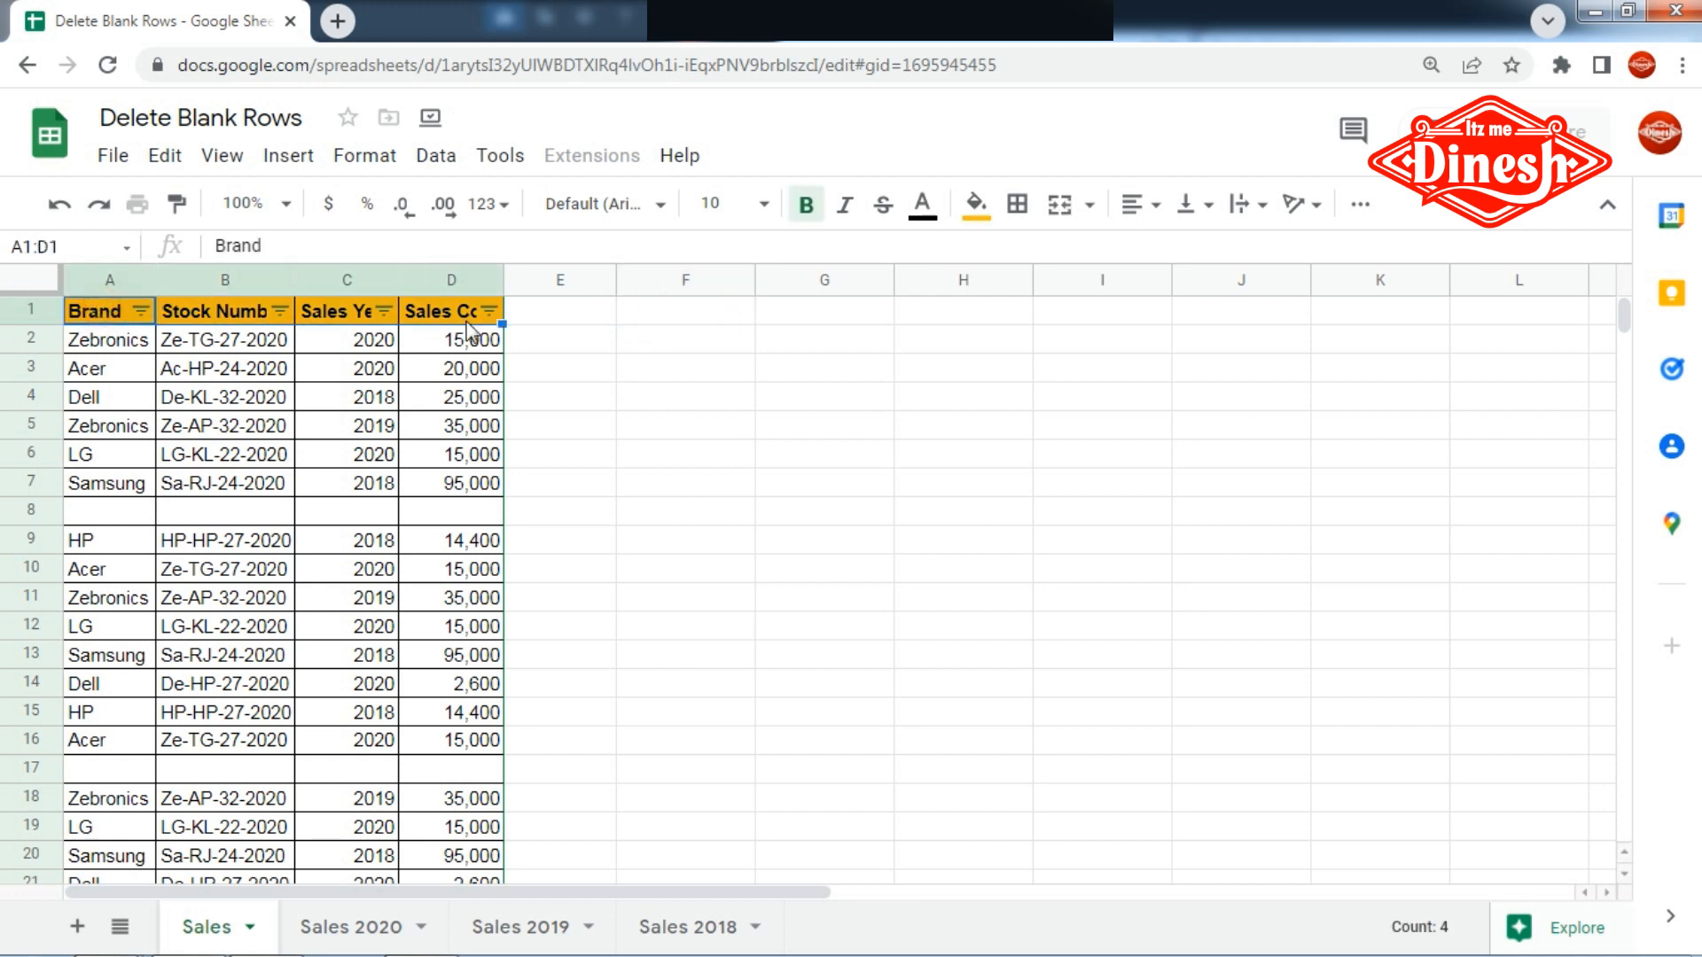
{"action": "key", "text": "ctrl+c"}
{"action": "left_click", "coordinate": [633, 317]}
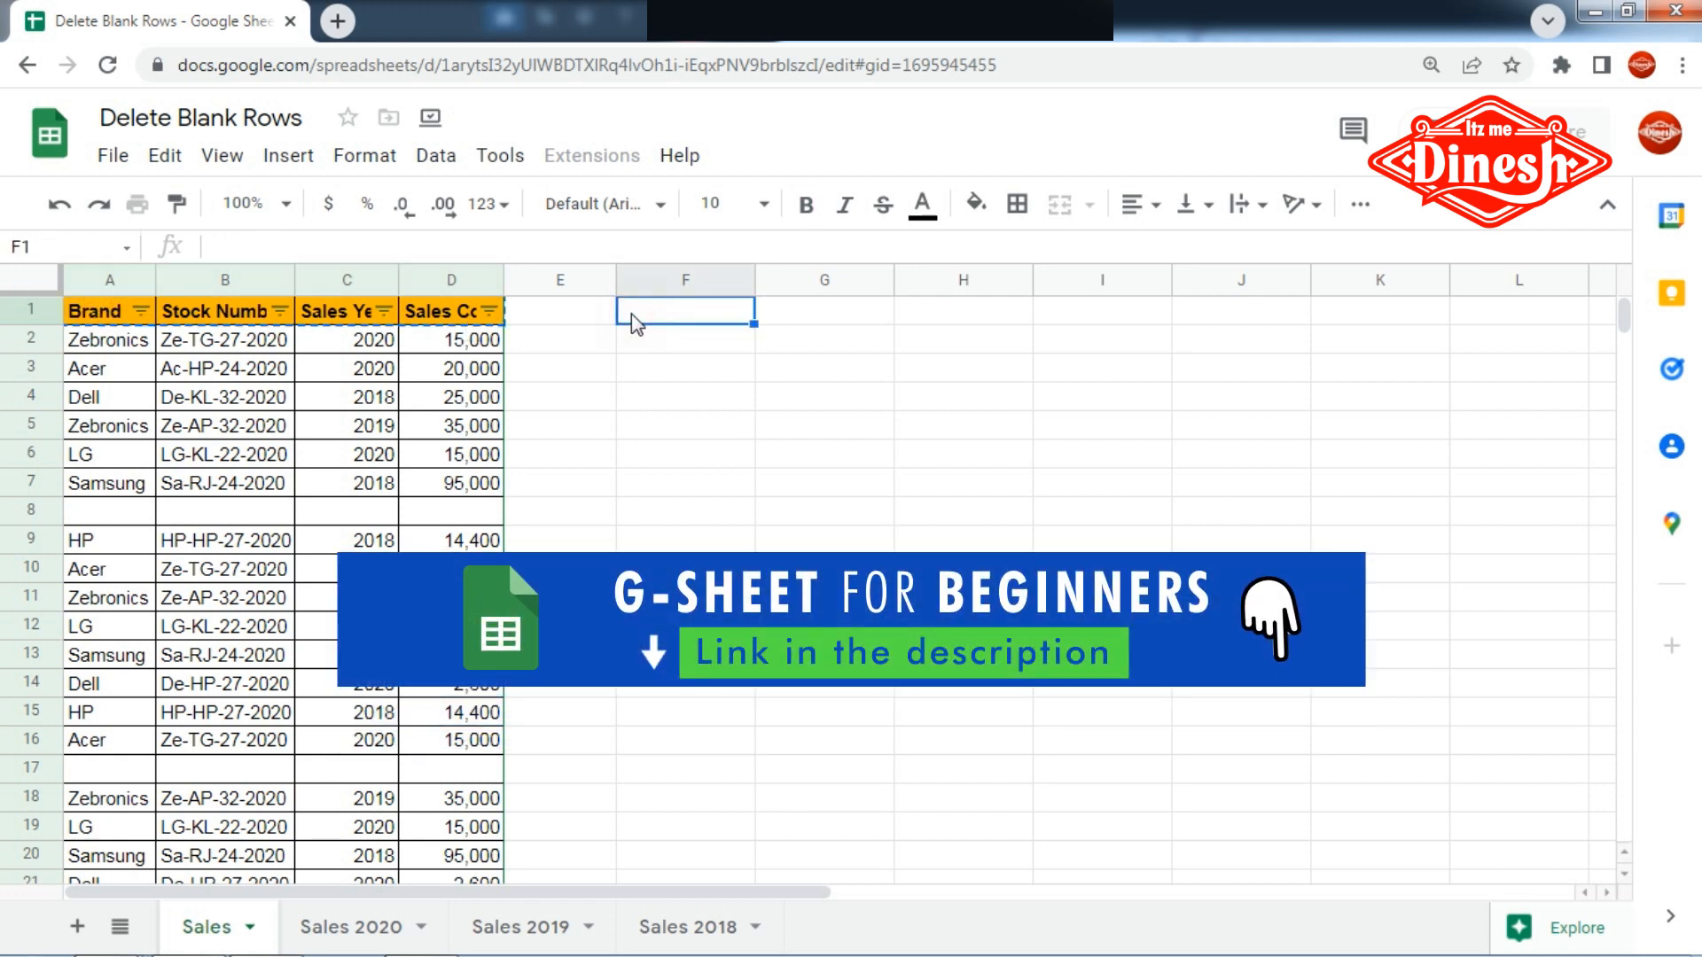
{"action": "key", "text": "ctrl+v"}
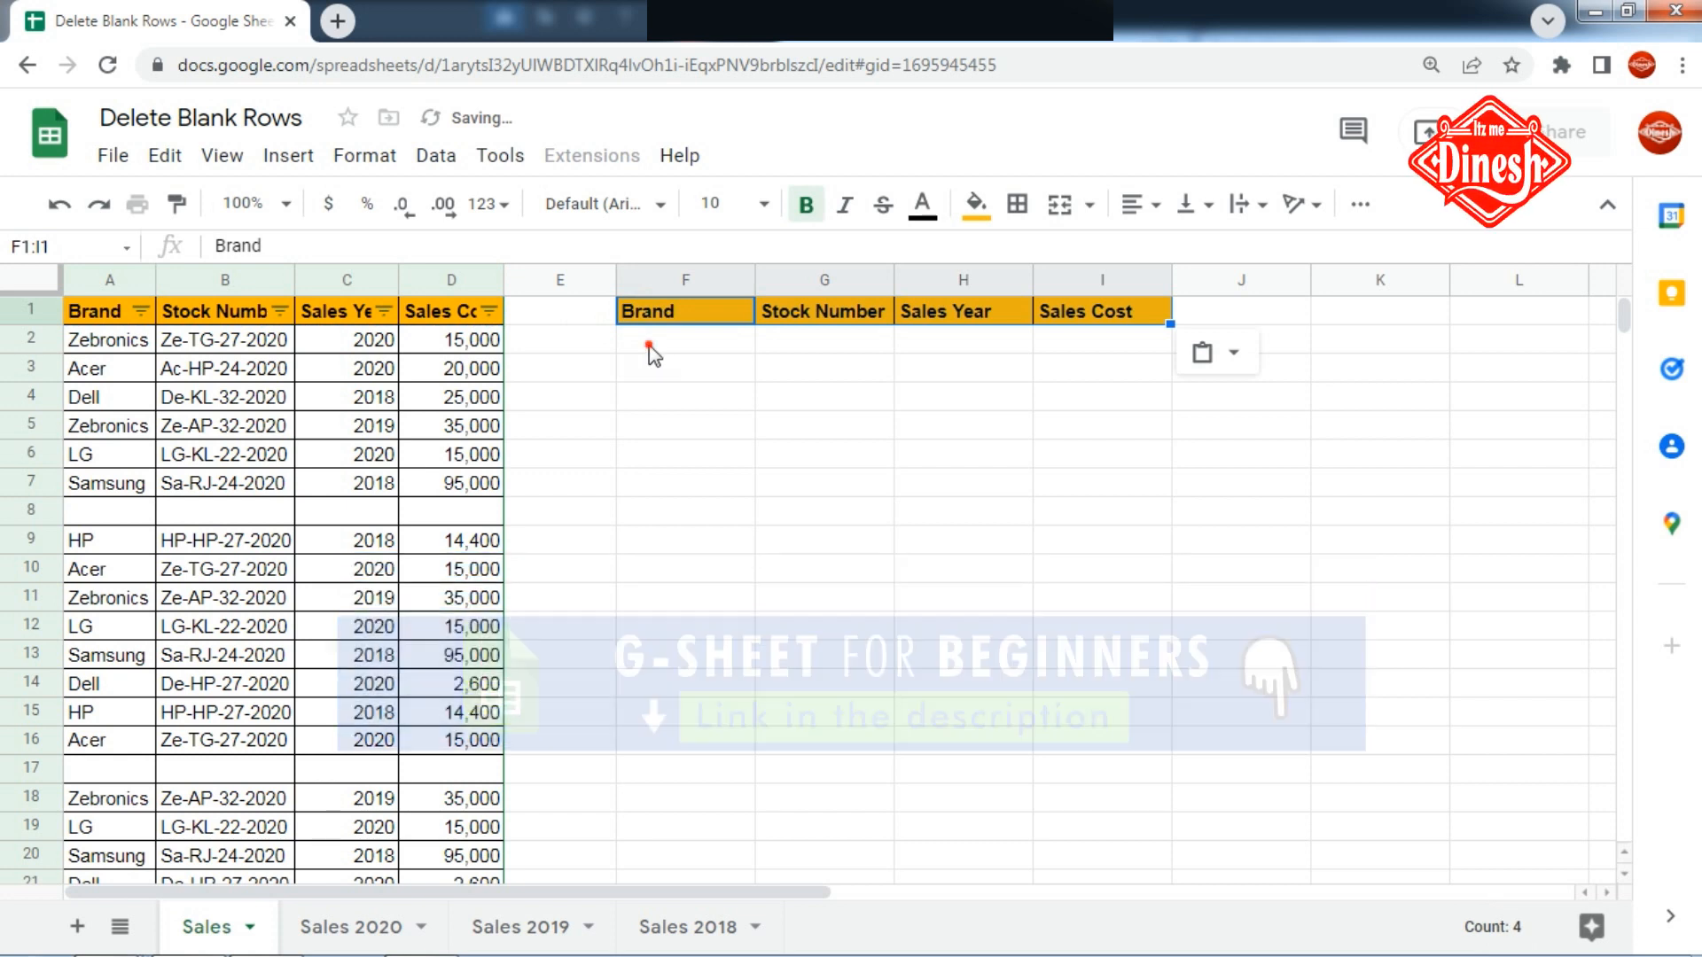
- Start a SORT formula in cell F2 with the open-ended range A2:D
{"action": "left_click", "coordinate": [650, 346]}
{"action": "type", "text": "="}
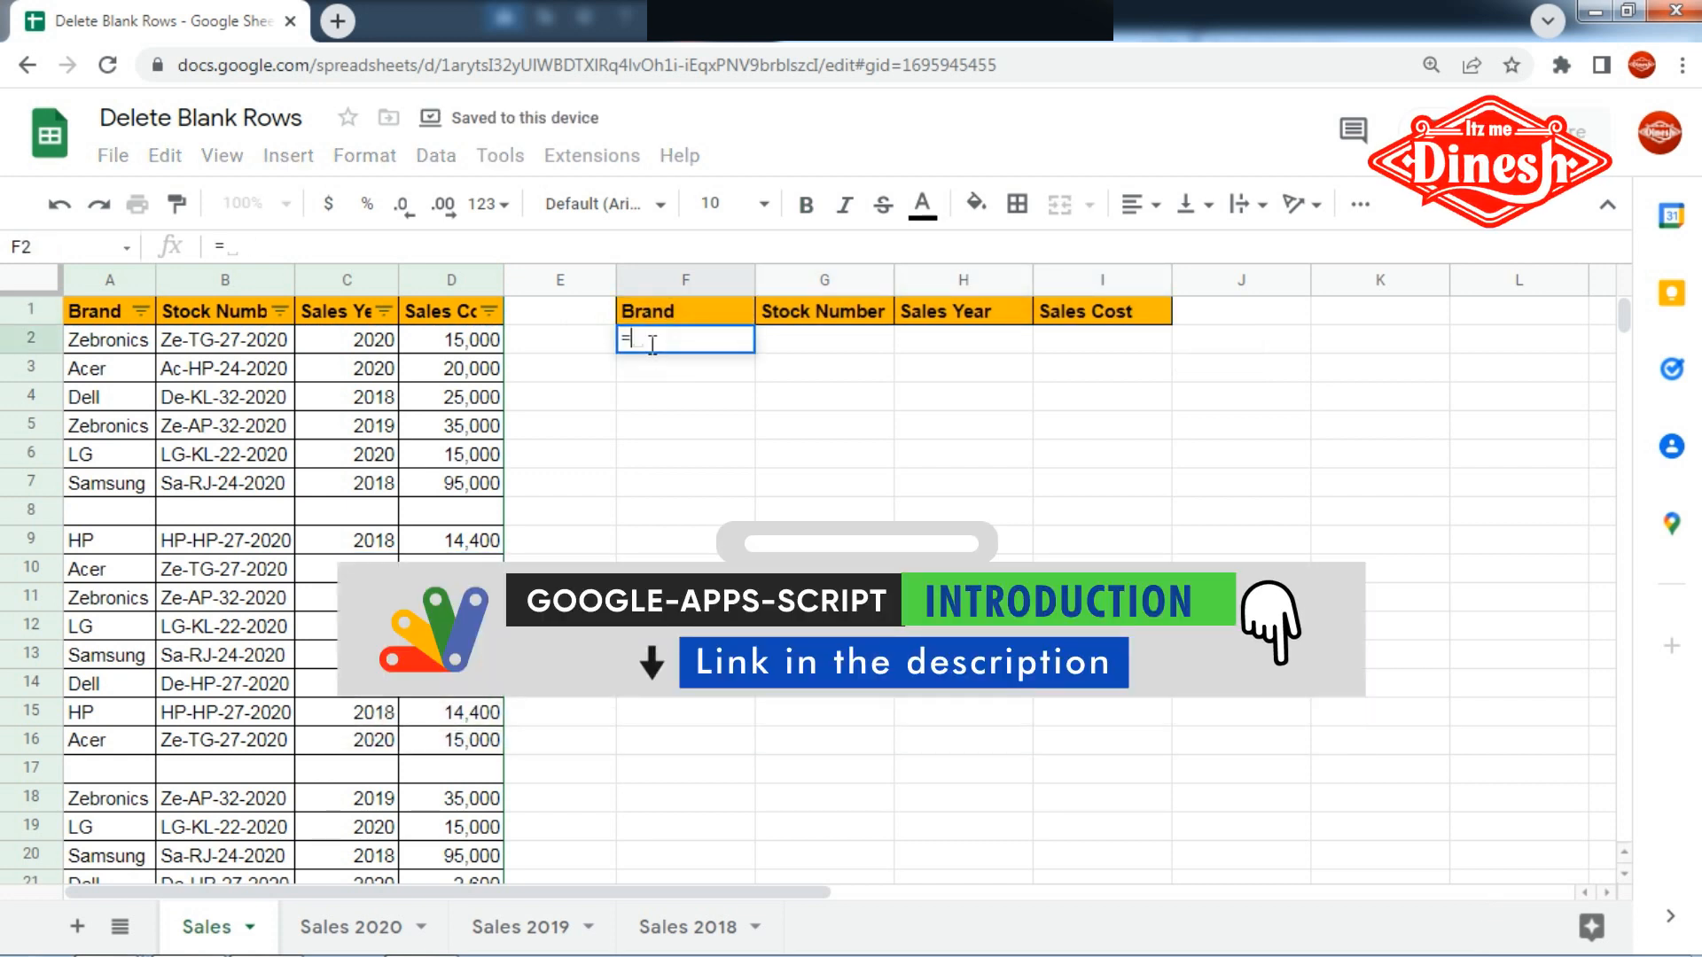
{"action": "type", "text": "sort"}
{"action": "key", "text": "Tab"}
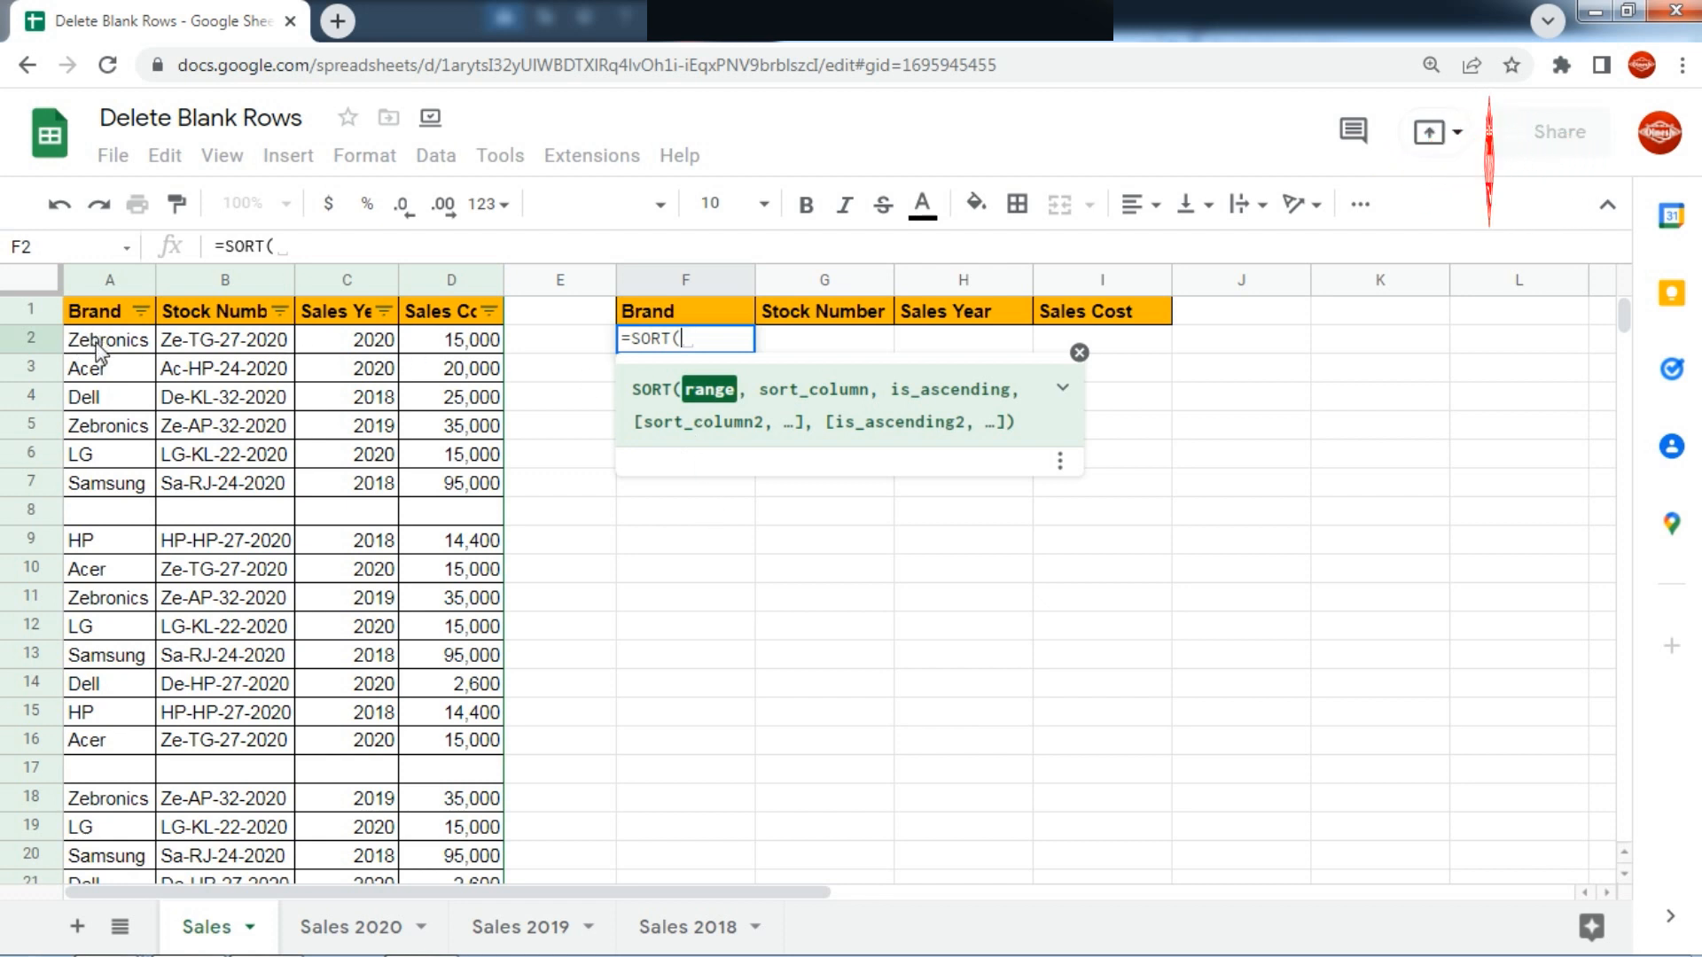
{"action": "left_click_drag", "start_coordinate": [99, 347], "coordinate": [229, 397]}
{"action": "left_click_drag", "start_coordinate": [335, 469], "coordinate": [410, 523]}
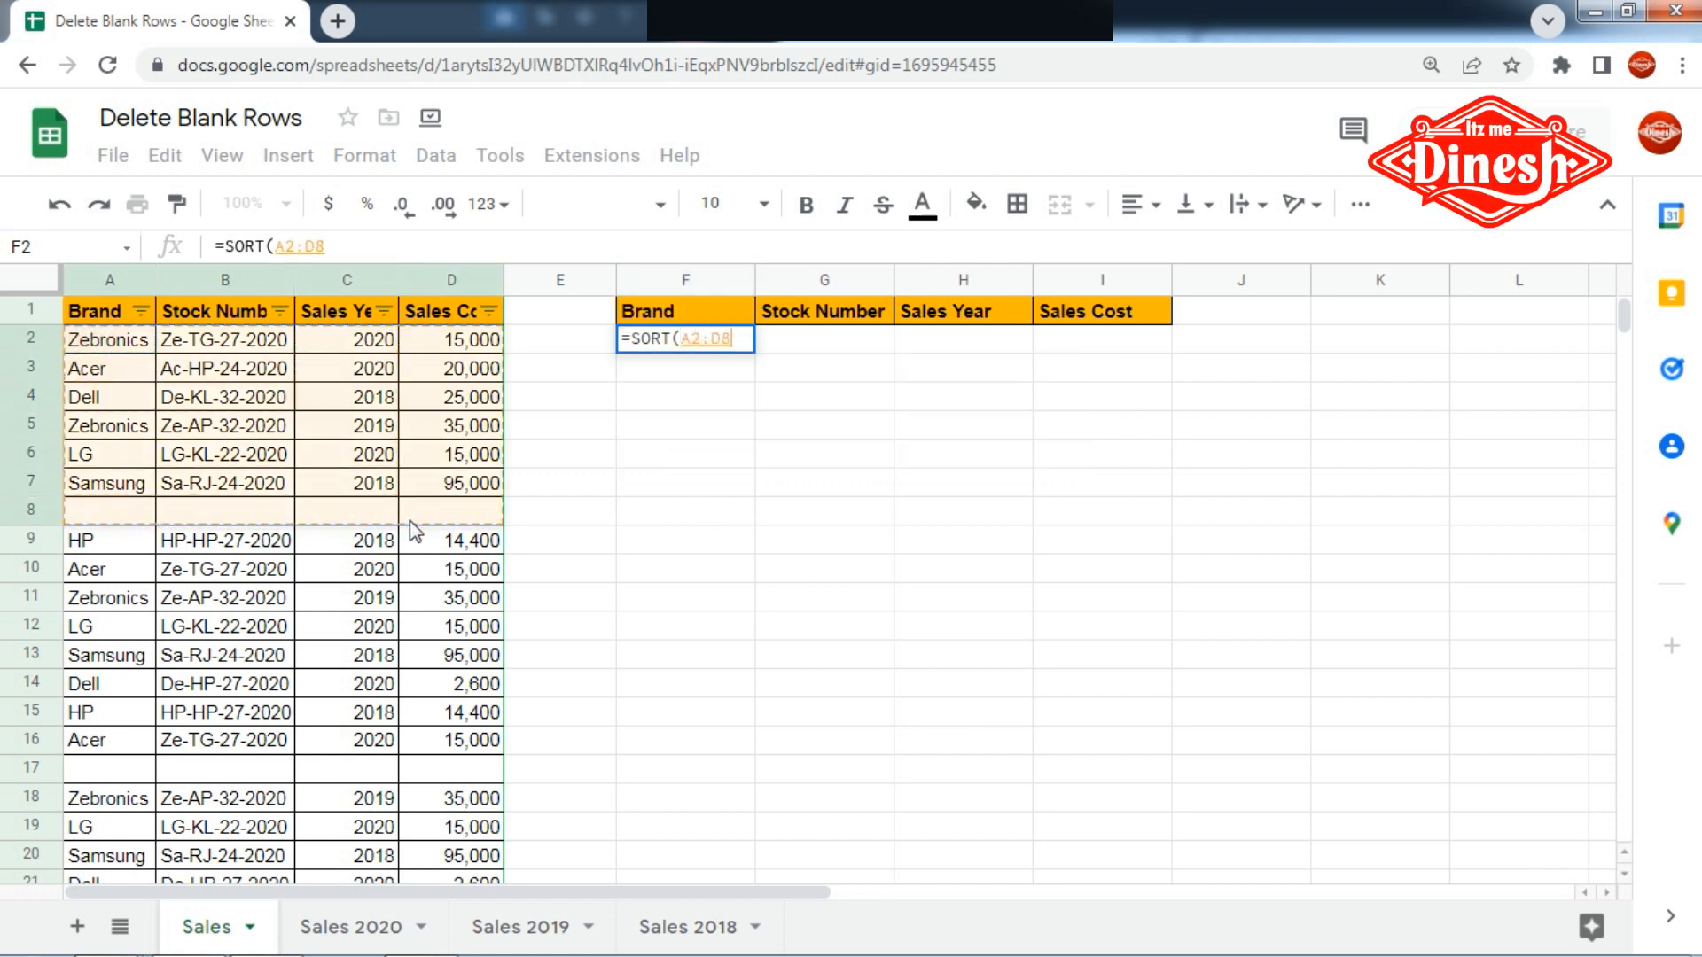
{"action": "key", "text": "BackSpace"}
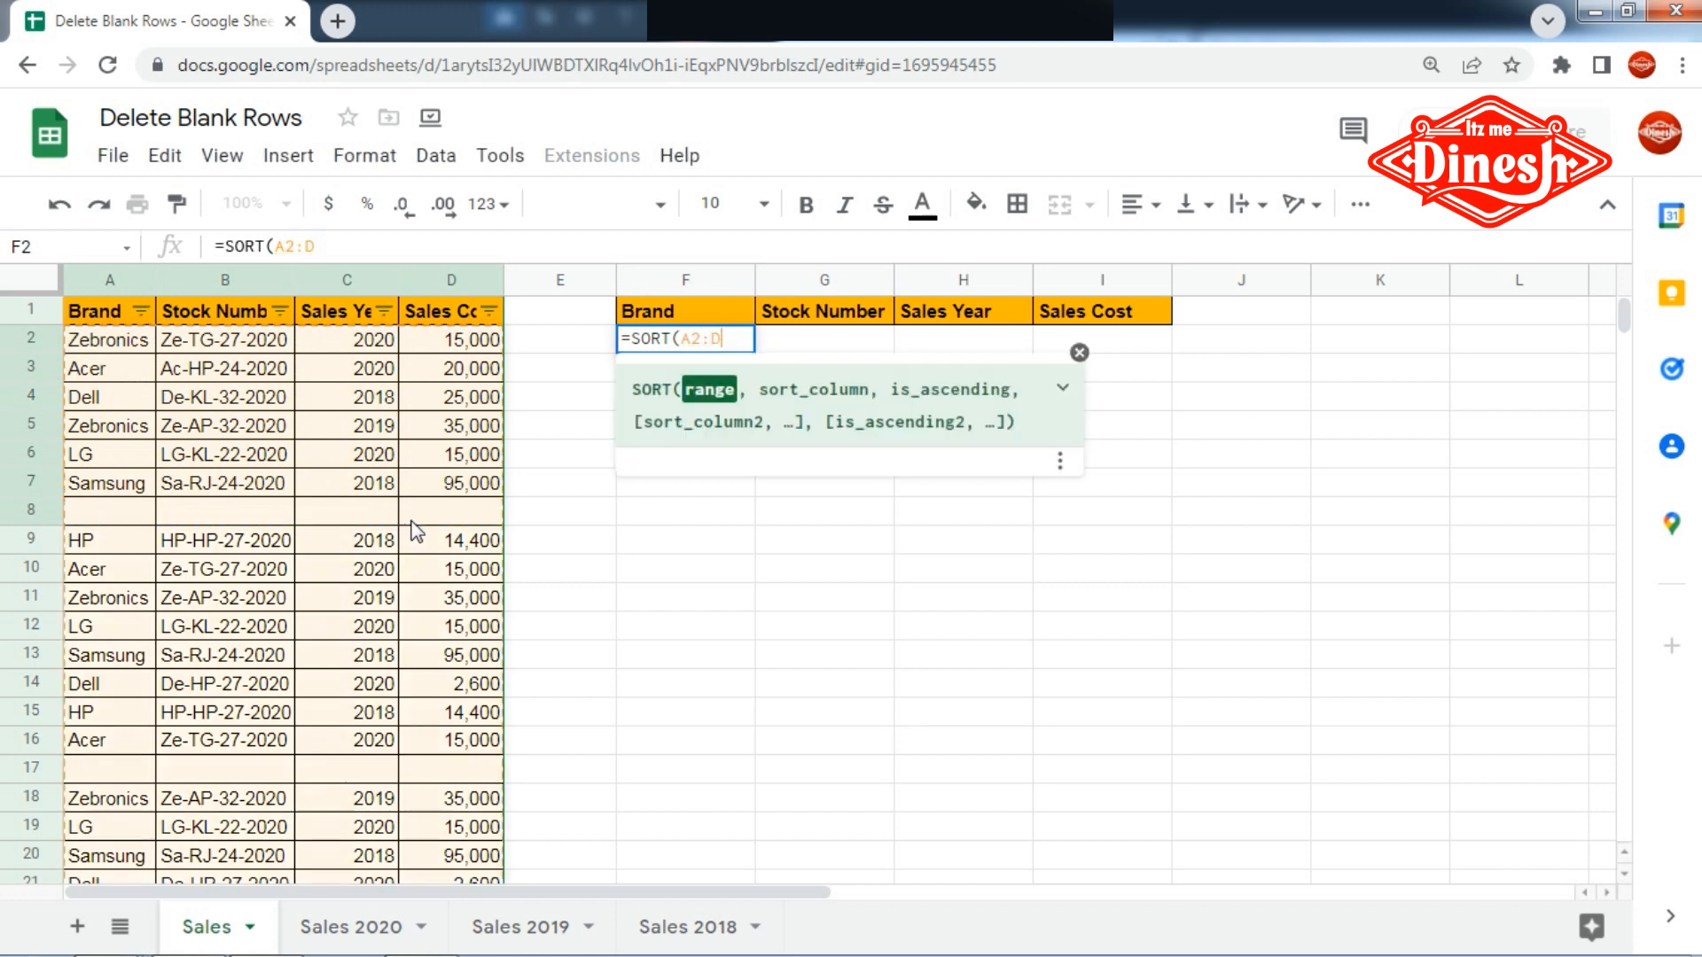
{"action": "key", "text": "BackSpace"}
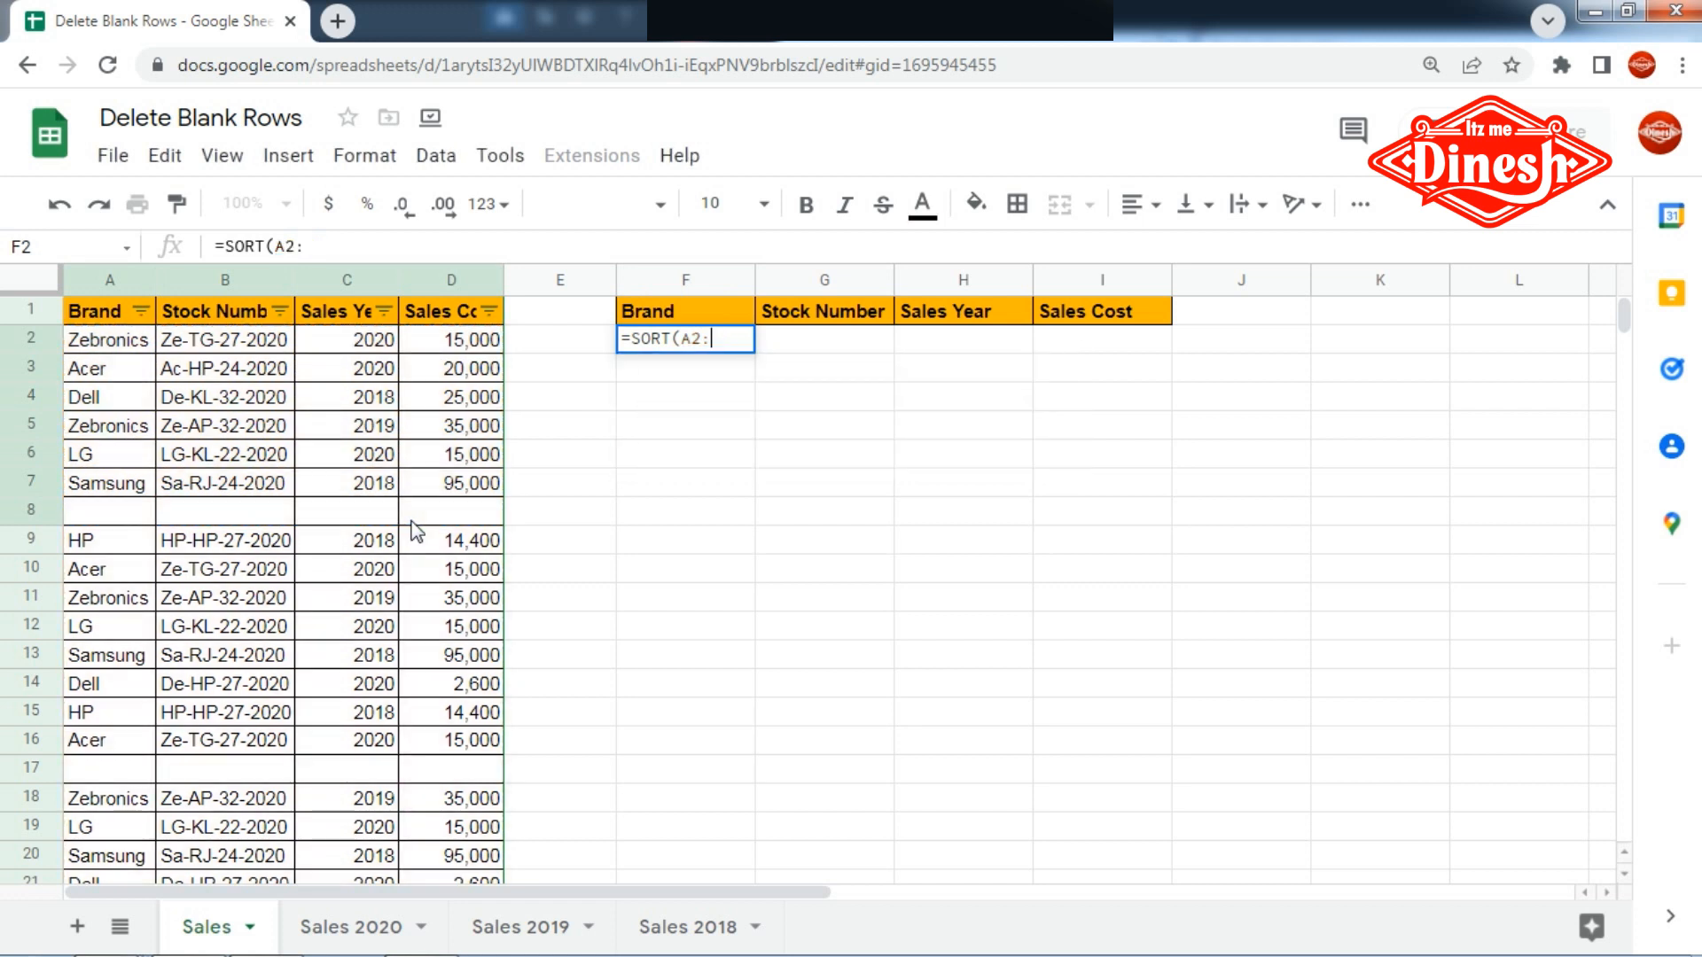
{"action": "type", "text": "D"}
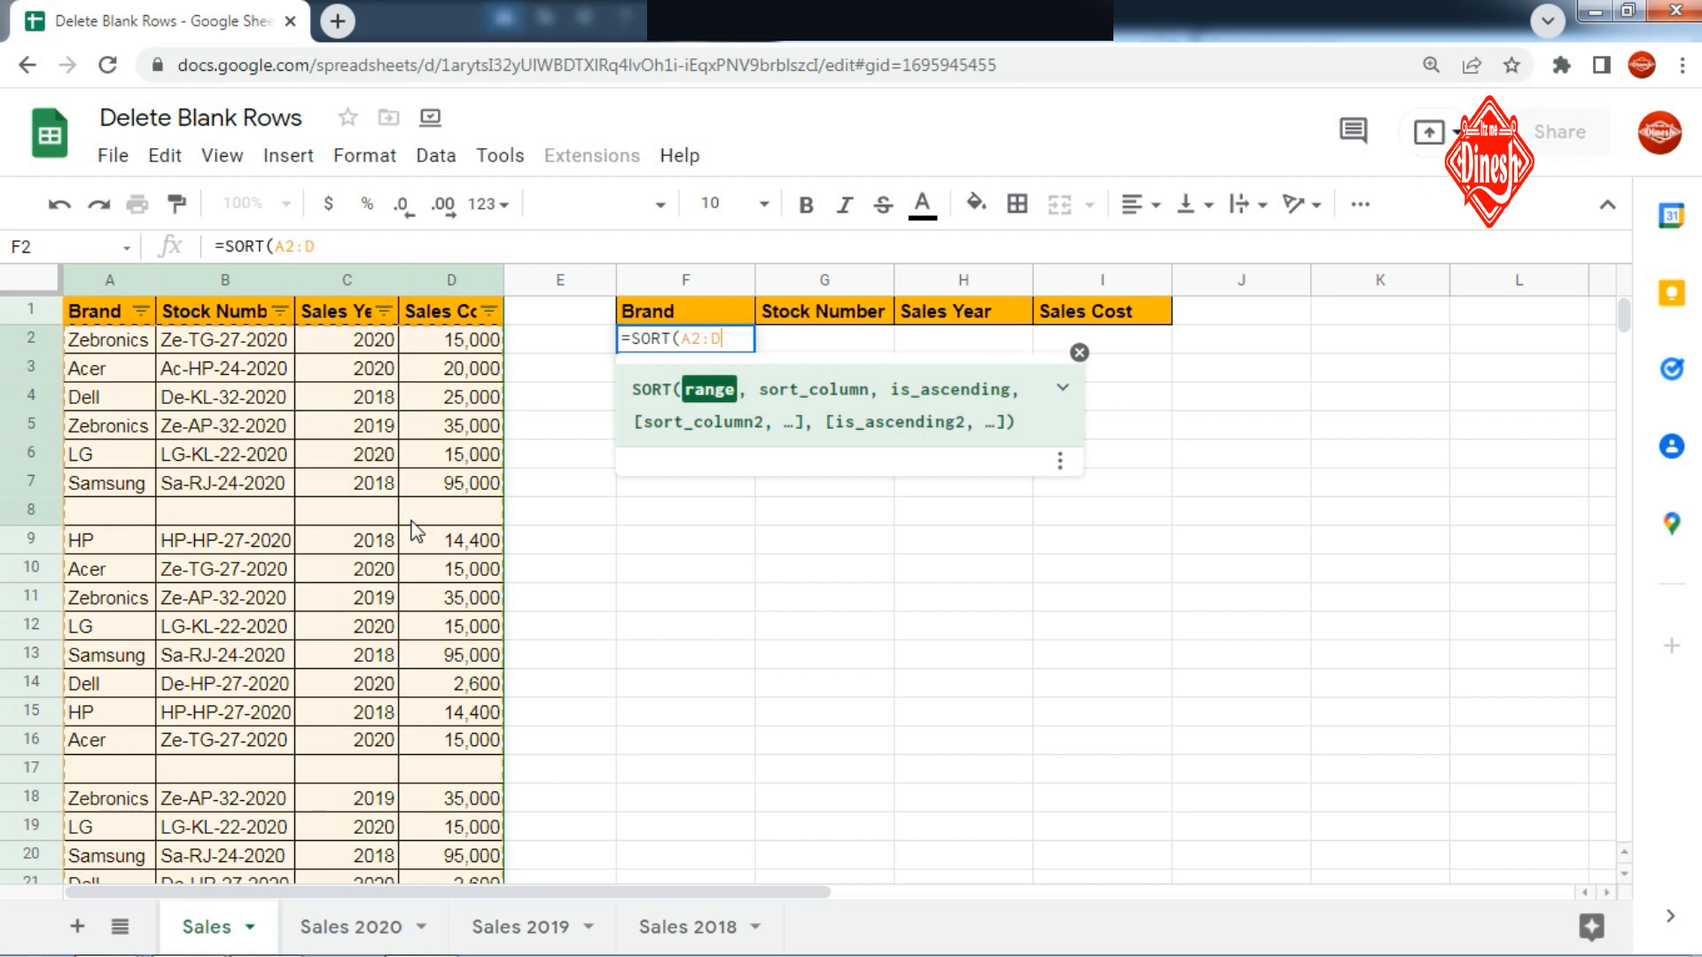
{"action": "type", "text": ","}
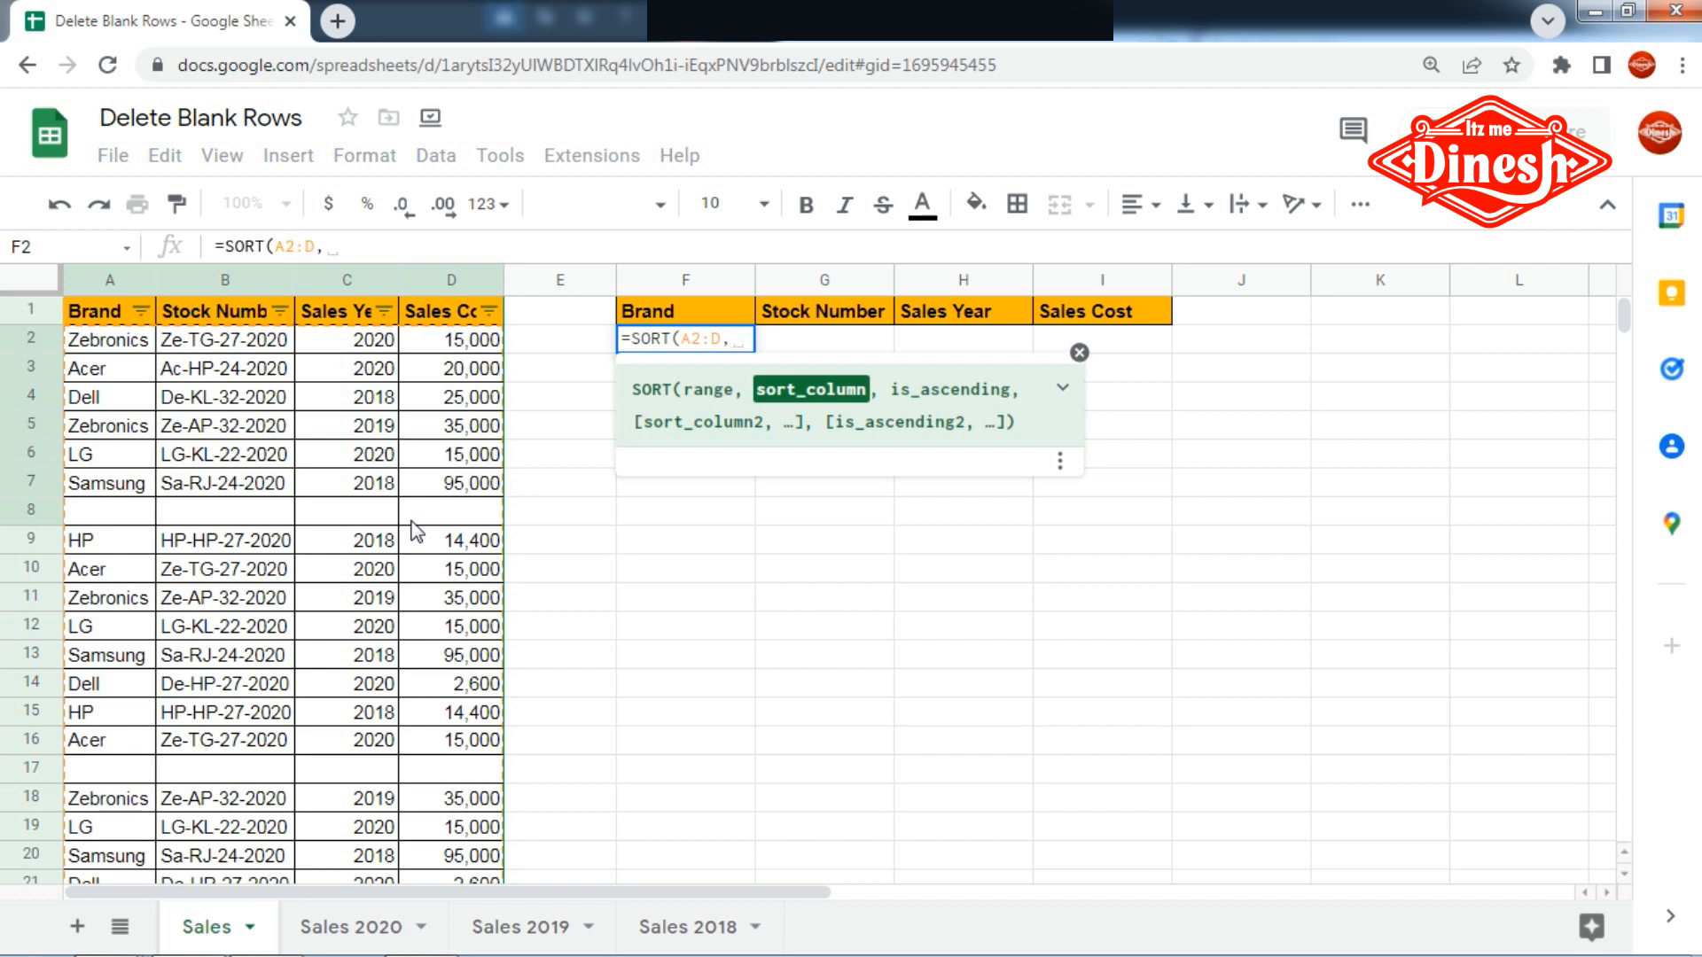
{"action": "type", "text": "1"}
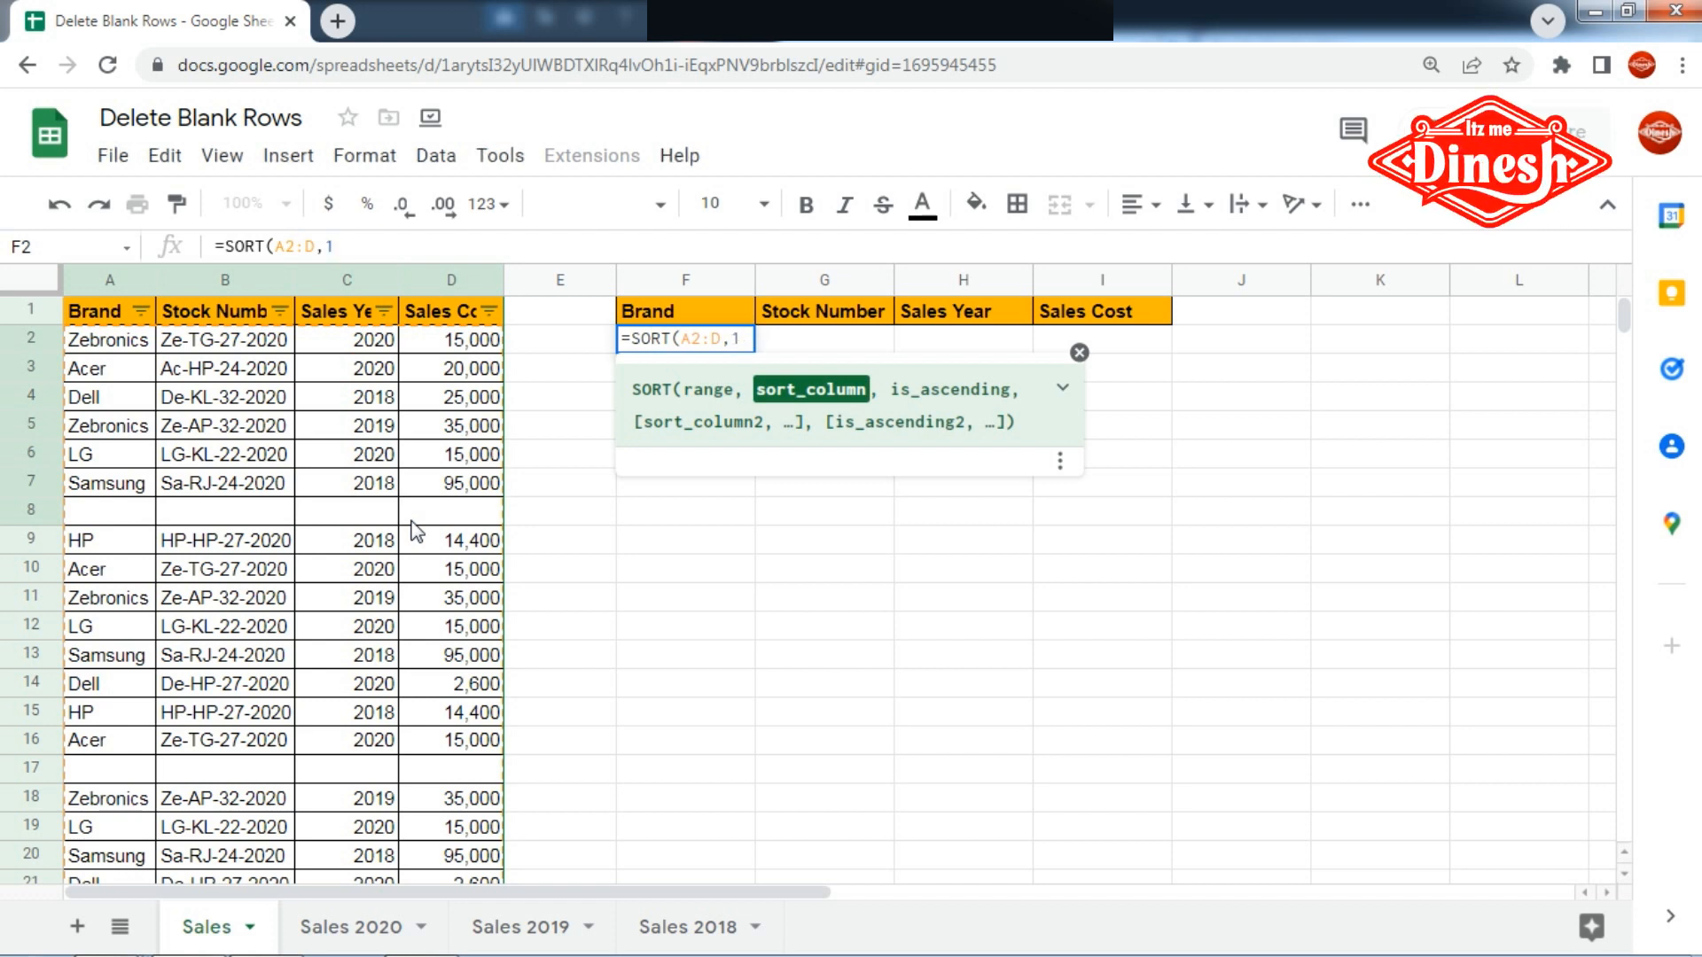
{"action": "type", "text": ",TRUE"}
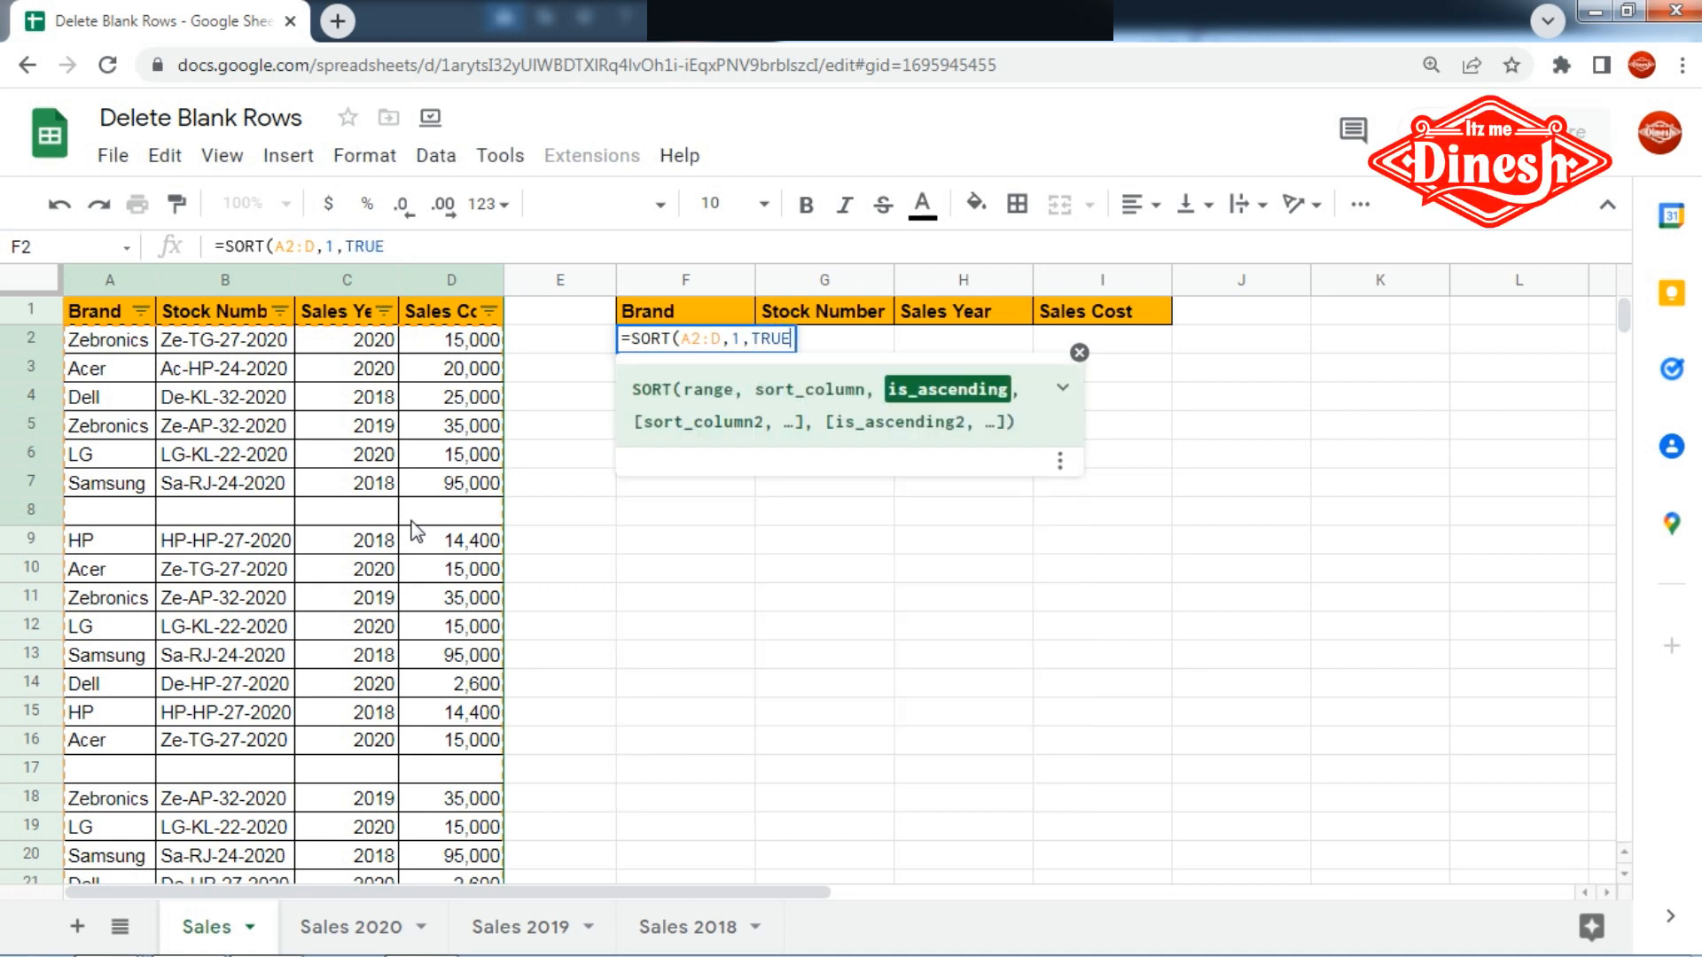
{"action": "type", "text": ")"}
- Complete the SORT formula with sort column 1 and TRUE for ascending order
{"action": "key", "text": "Return"}
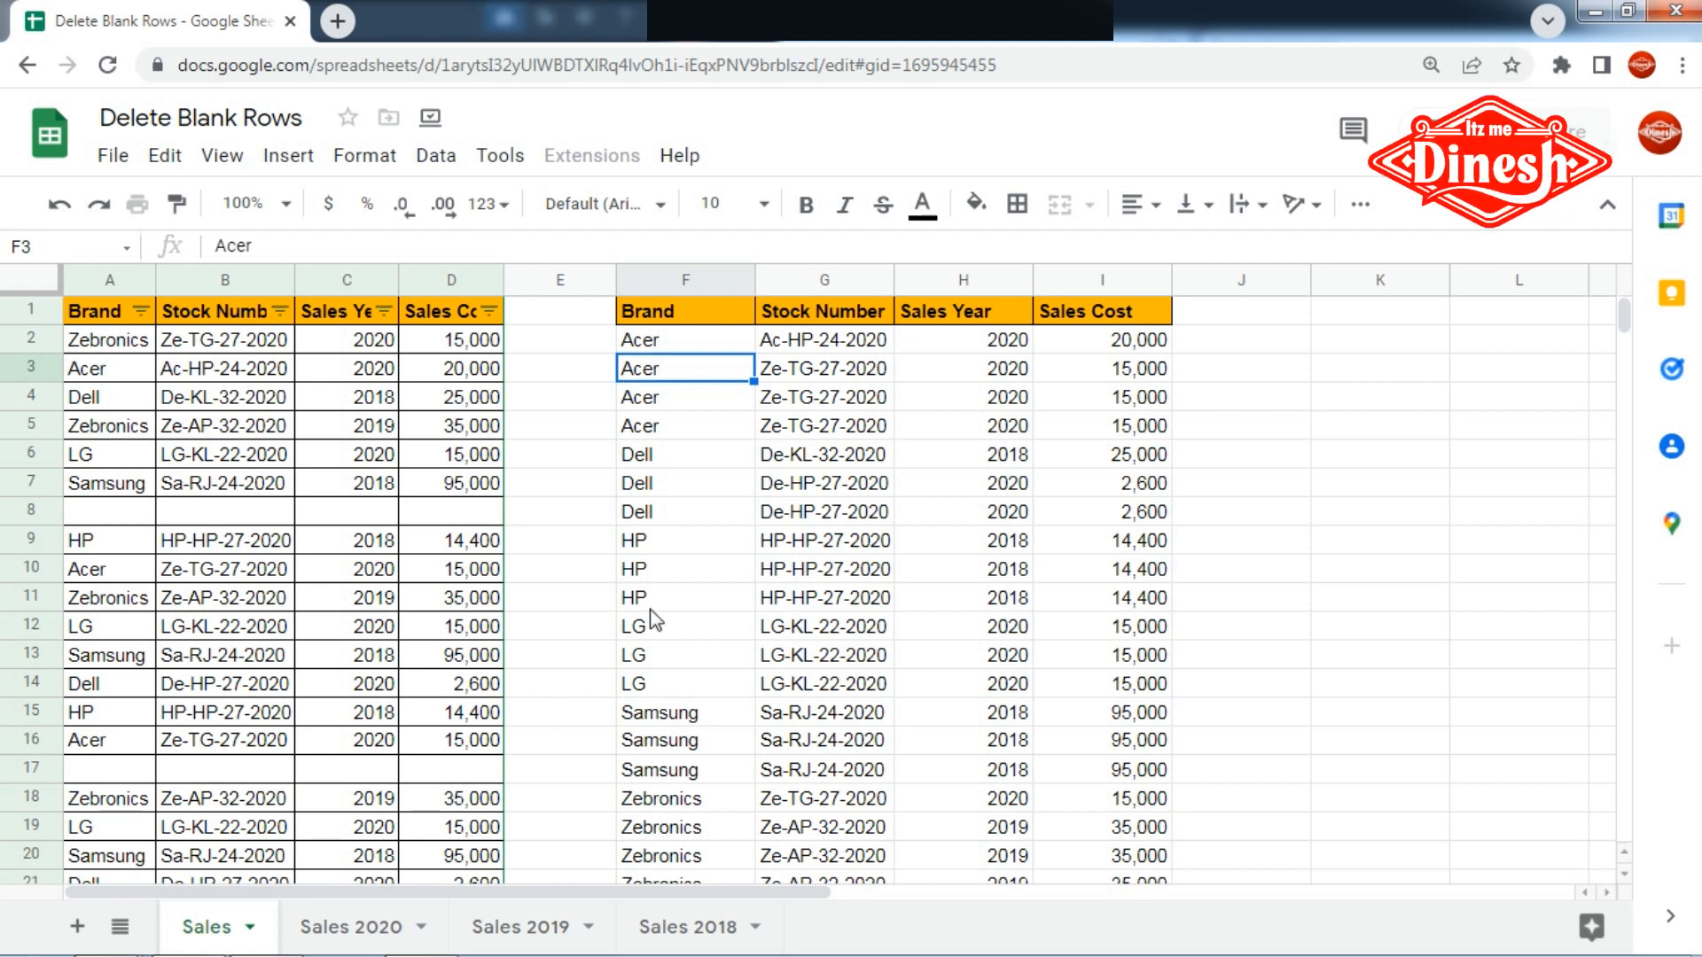
- Enter Acer in the blank Brand cell A8 and check its row in the sorted output table
{"action": "left_click", "coordinate": [114, 514]}
{"action": "scroll", "coordinate": [682, 656], "scroll_direction": "down", "scroll_amount": 3}
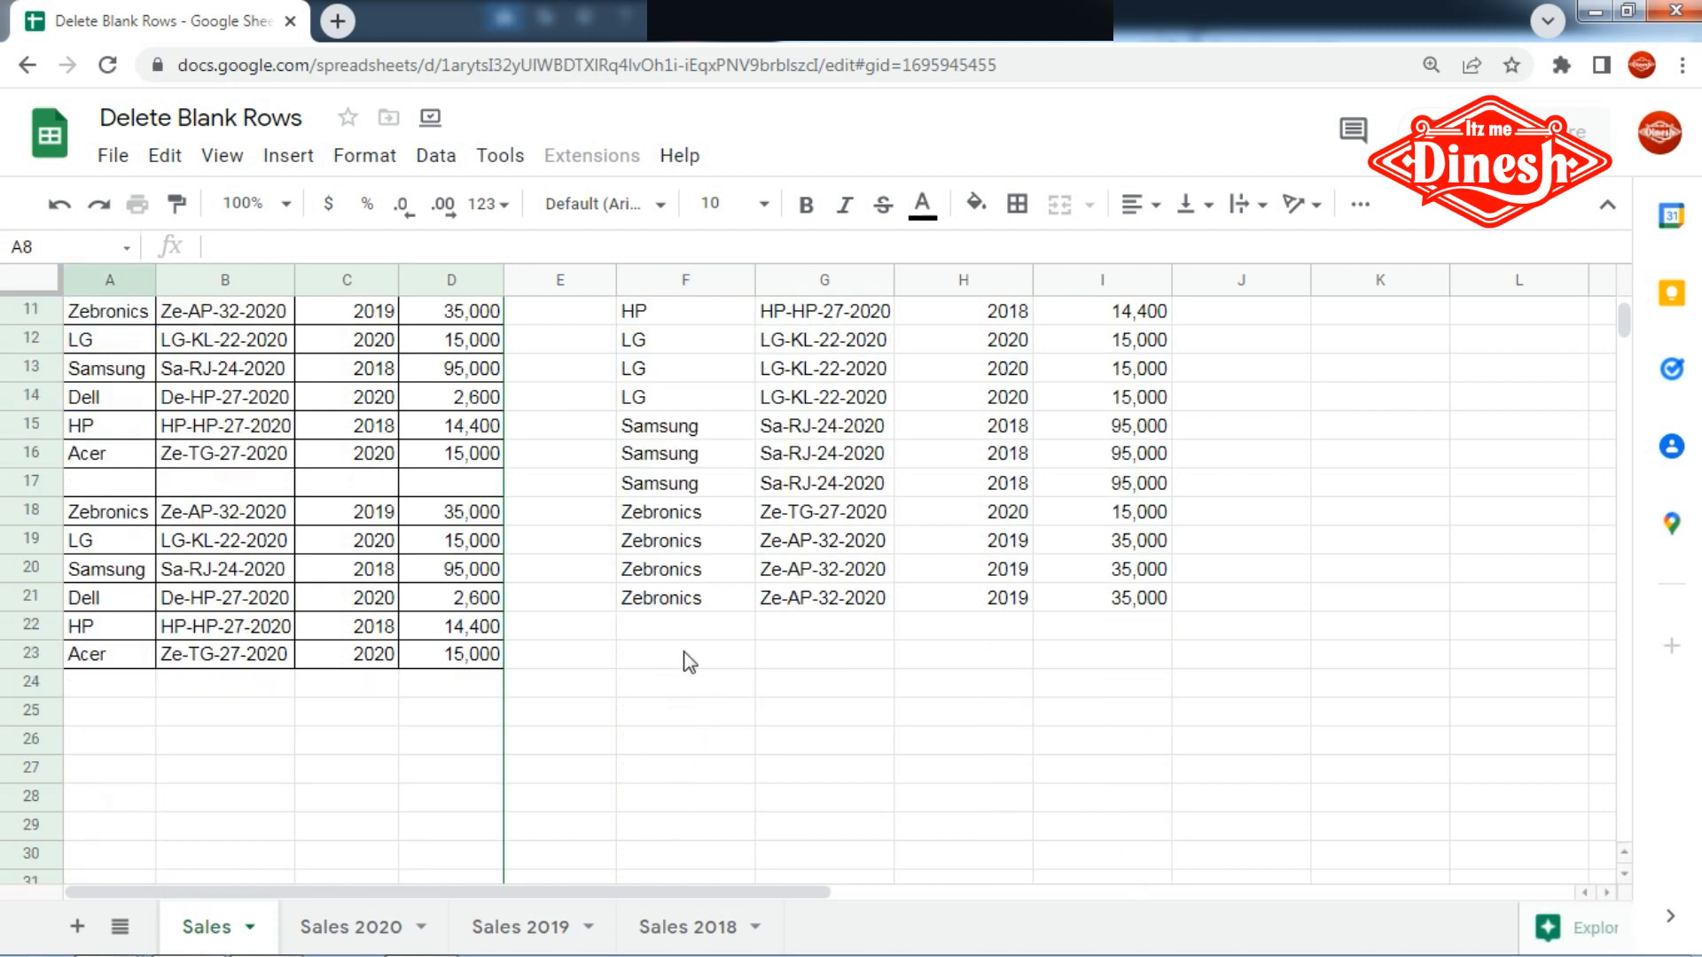
{"action": "scroll", "coordinate": [682, 633], "scroll_direction": "up", "scroll_amount": 3}
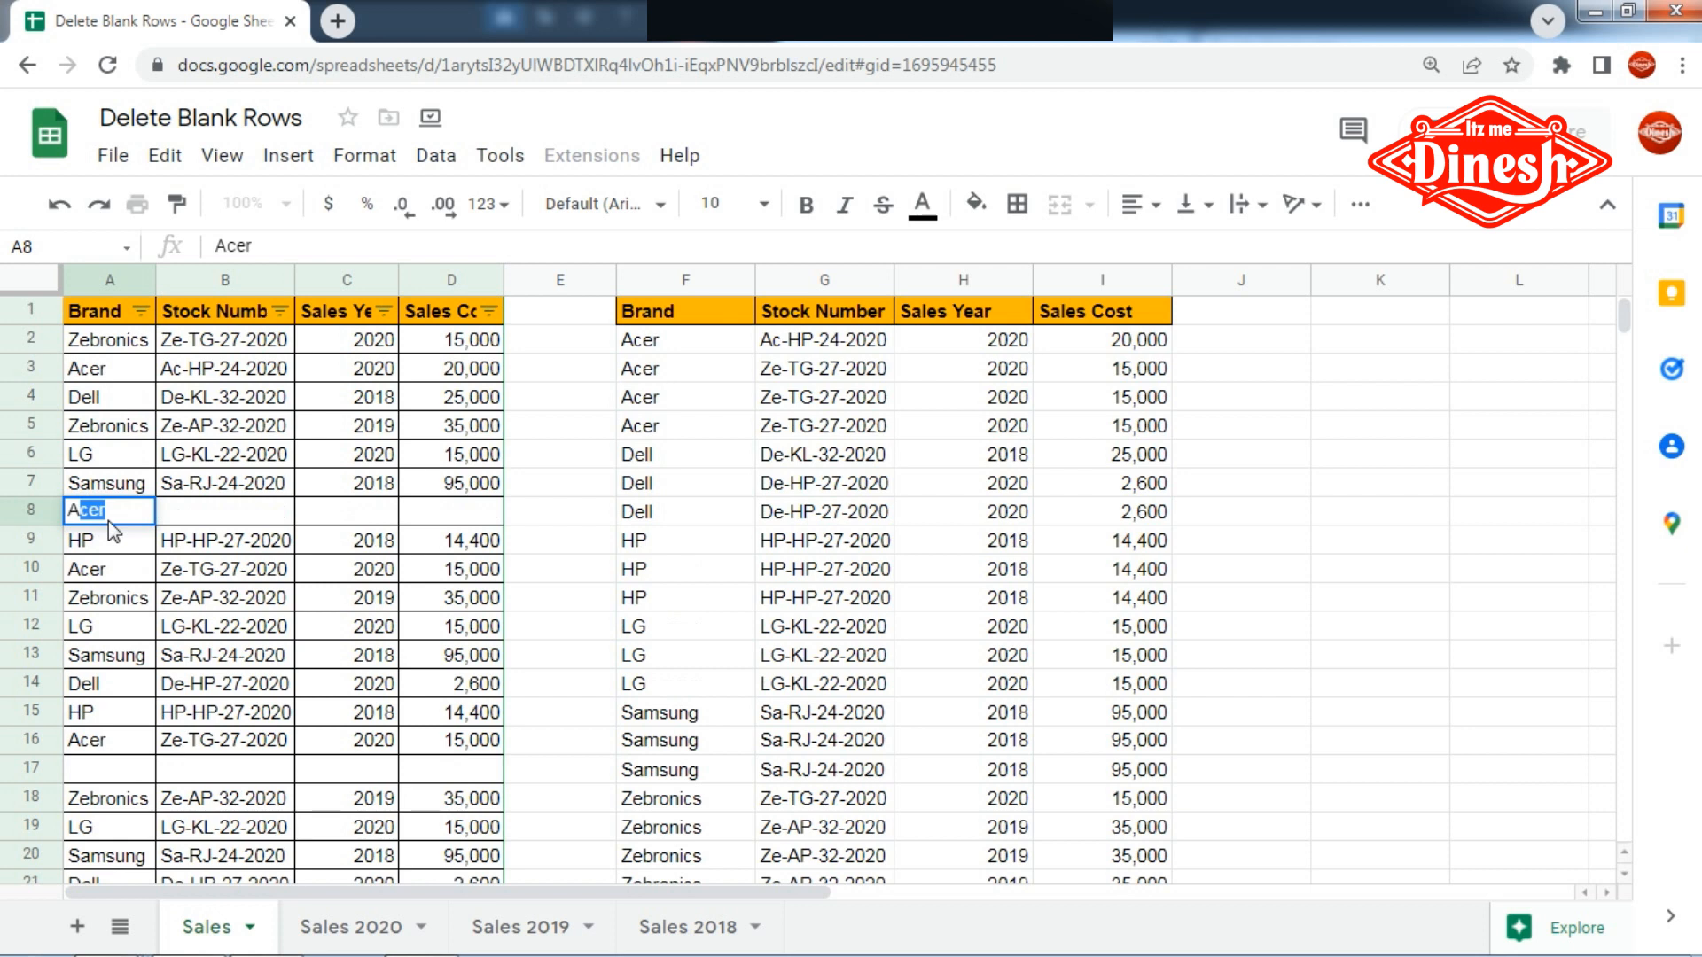
{"action": "type", "text": "A"}
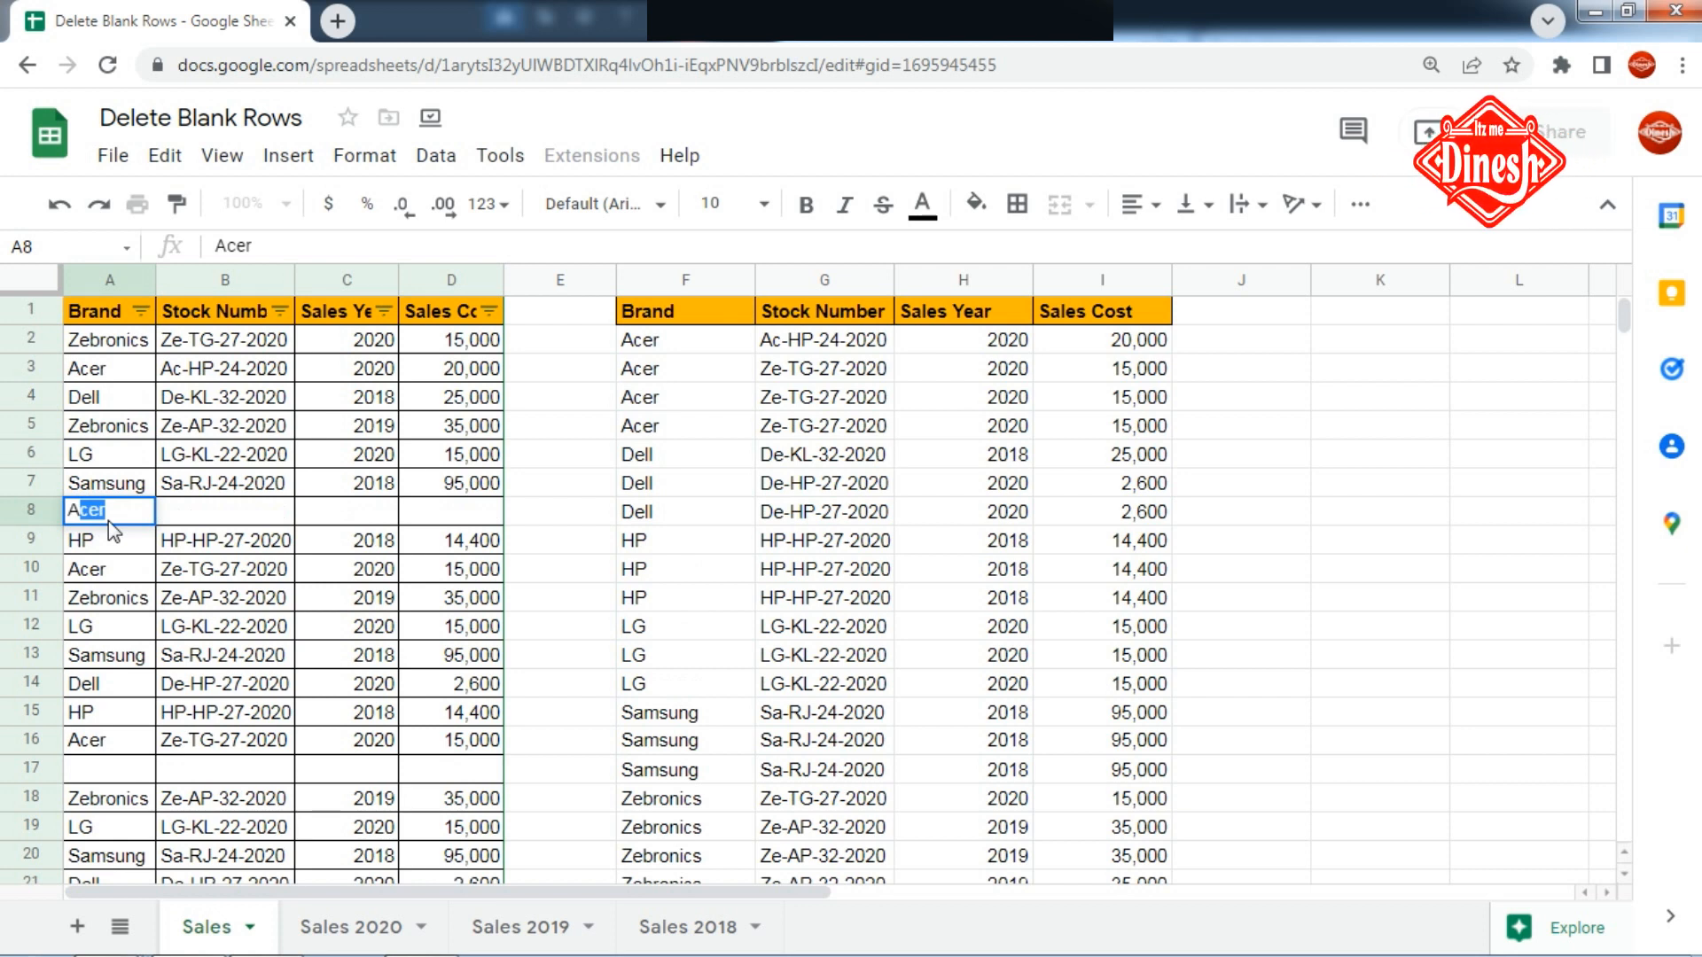
{"action": "key", "text": "Return"}
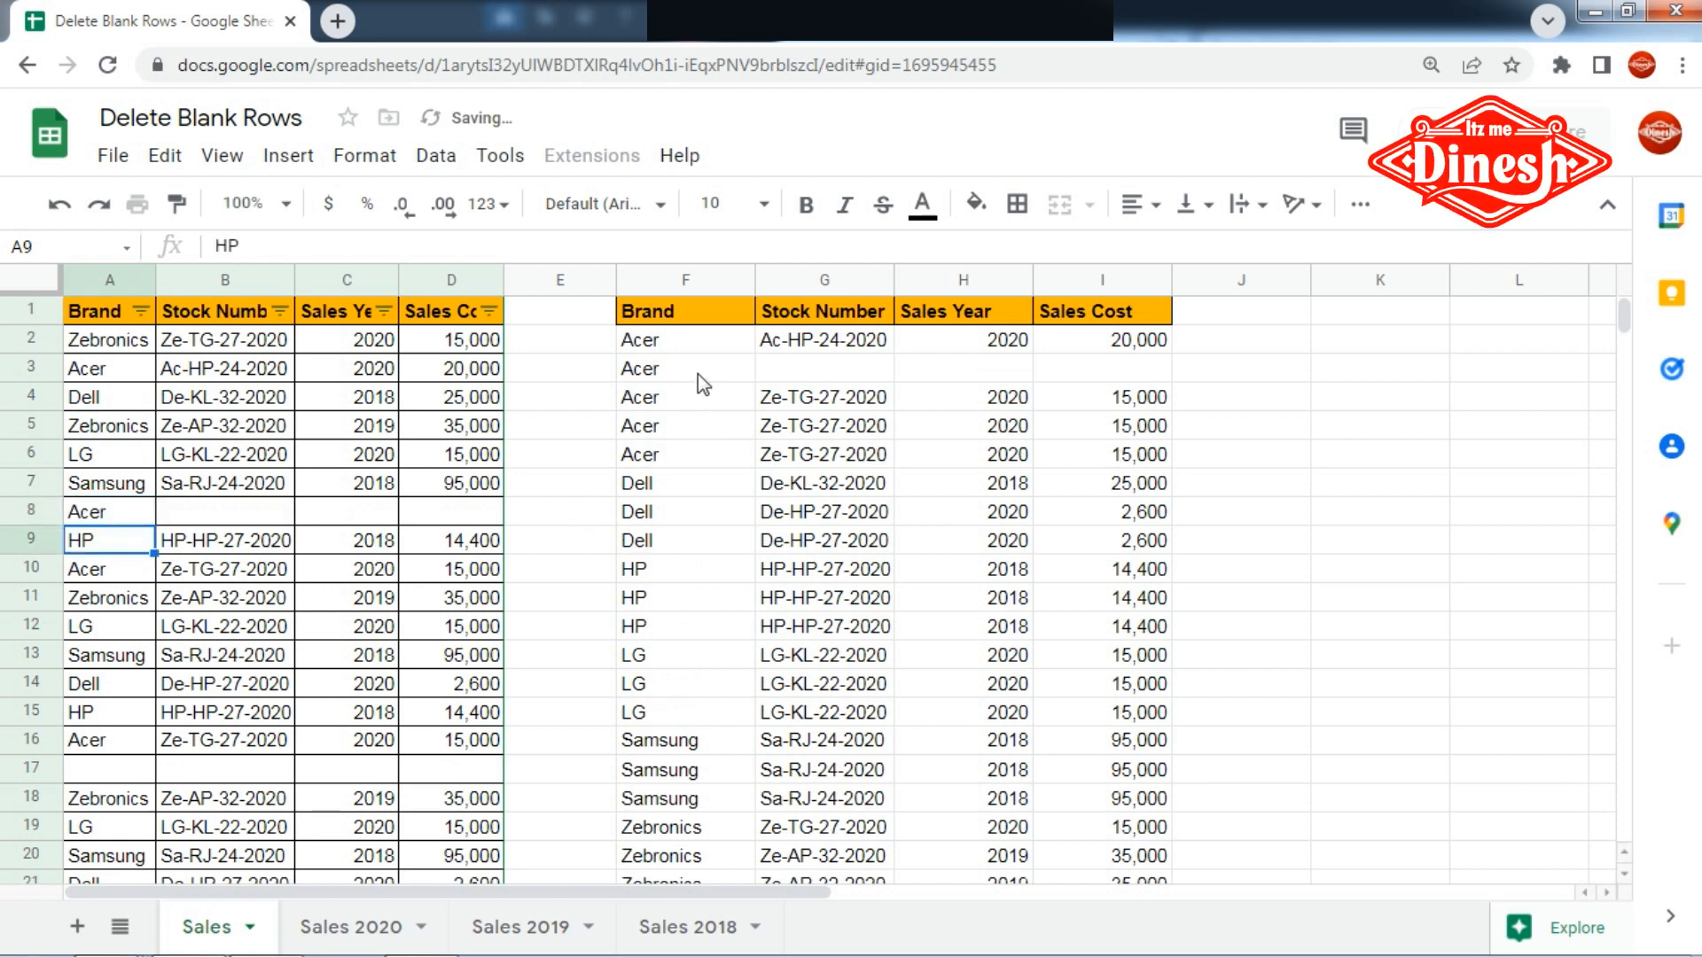
{"action": "left_click", "coordinate": [698, 372]}
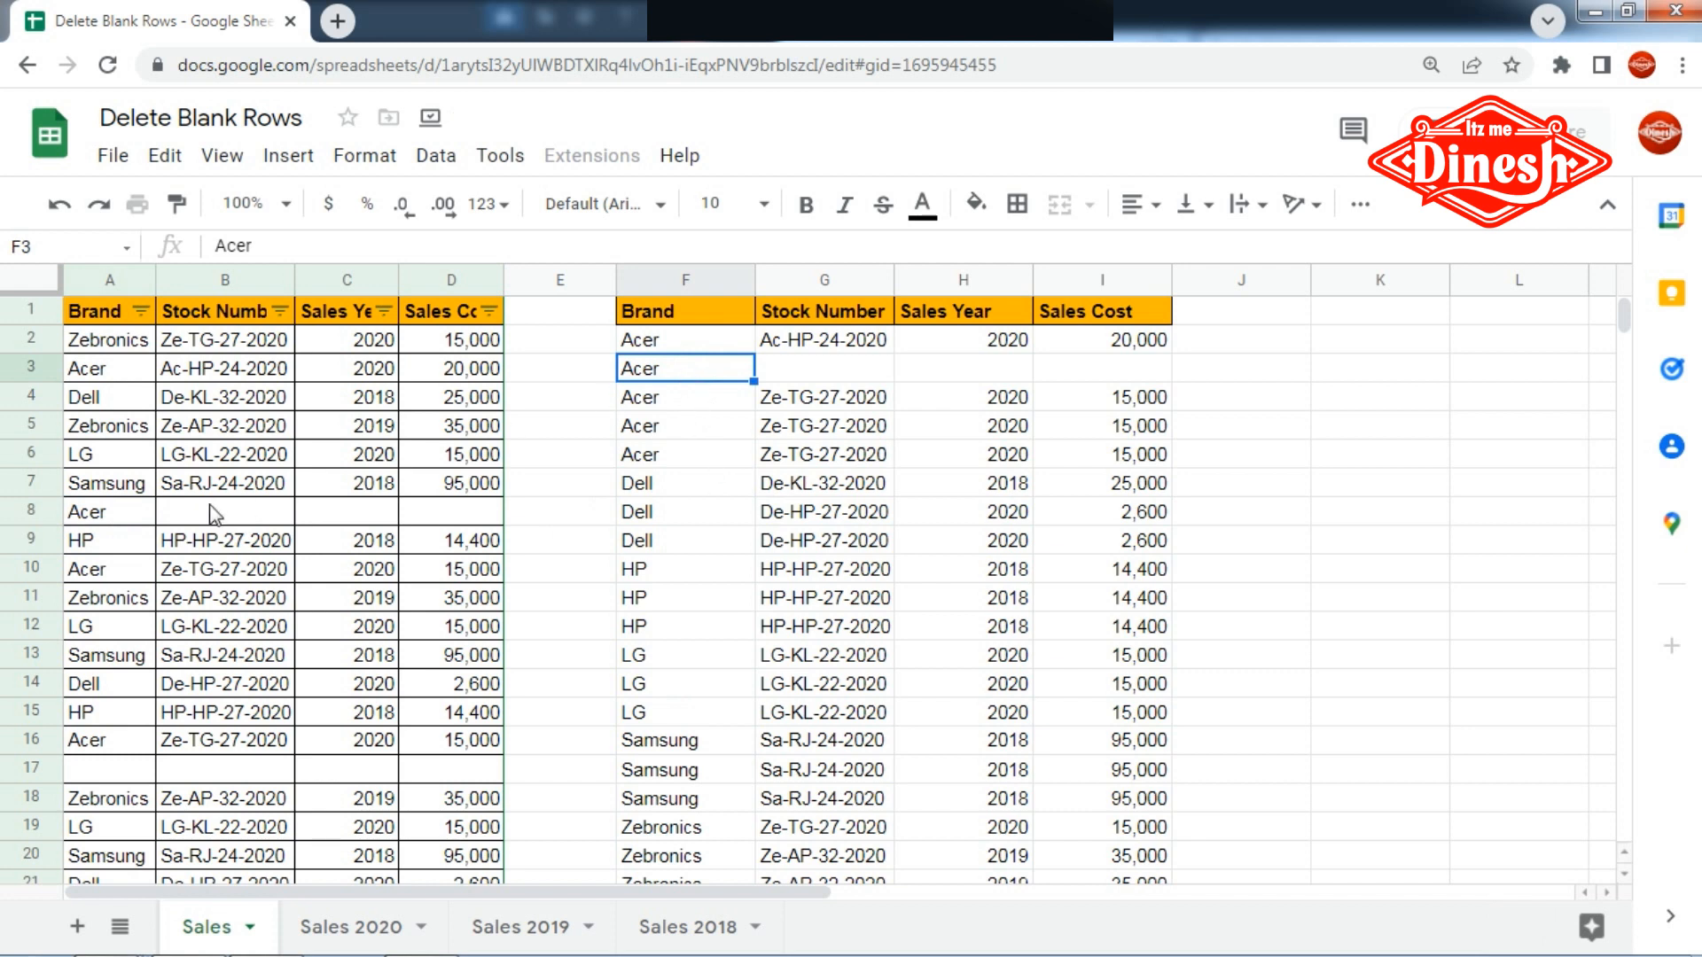
- Clear Brand cell A8 and enter dddd in Stock Number cell B8 of the same row
{"action": "left_click", "coordinate": [107, 519]}
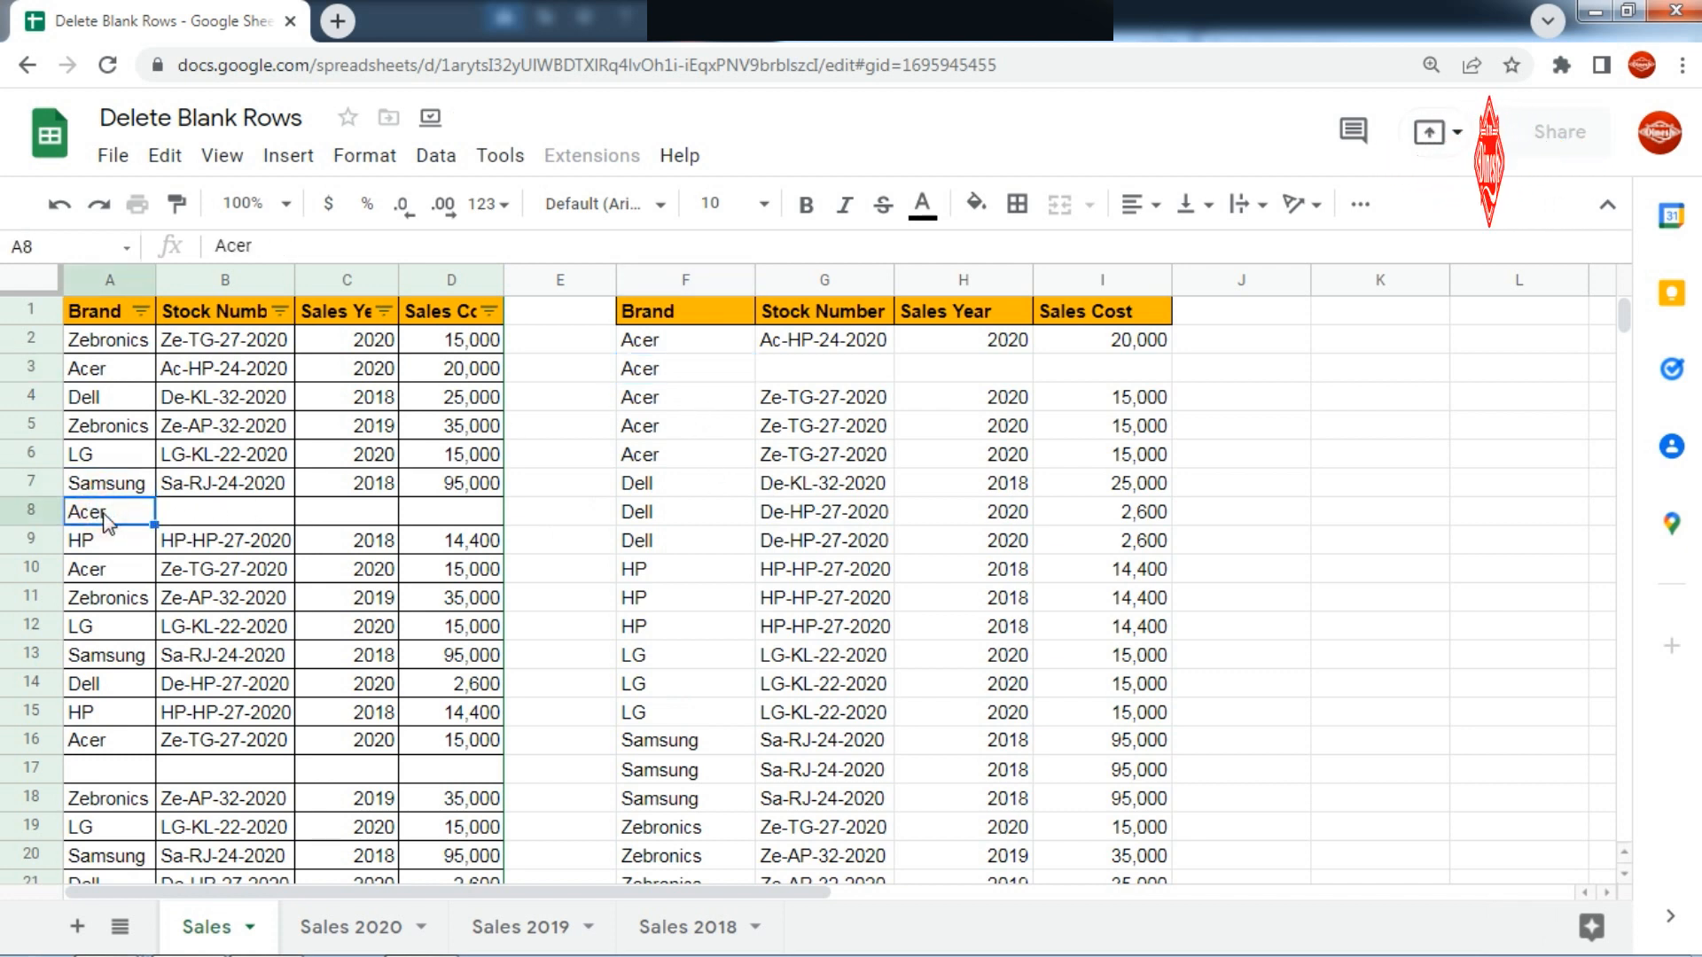
{"action": "key", "text": "Delete"}
{"action": "left_click", "coordinate": [197, 519]}
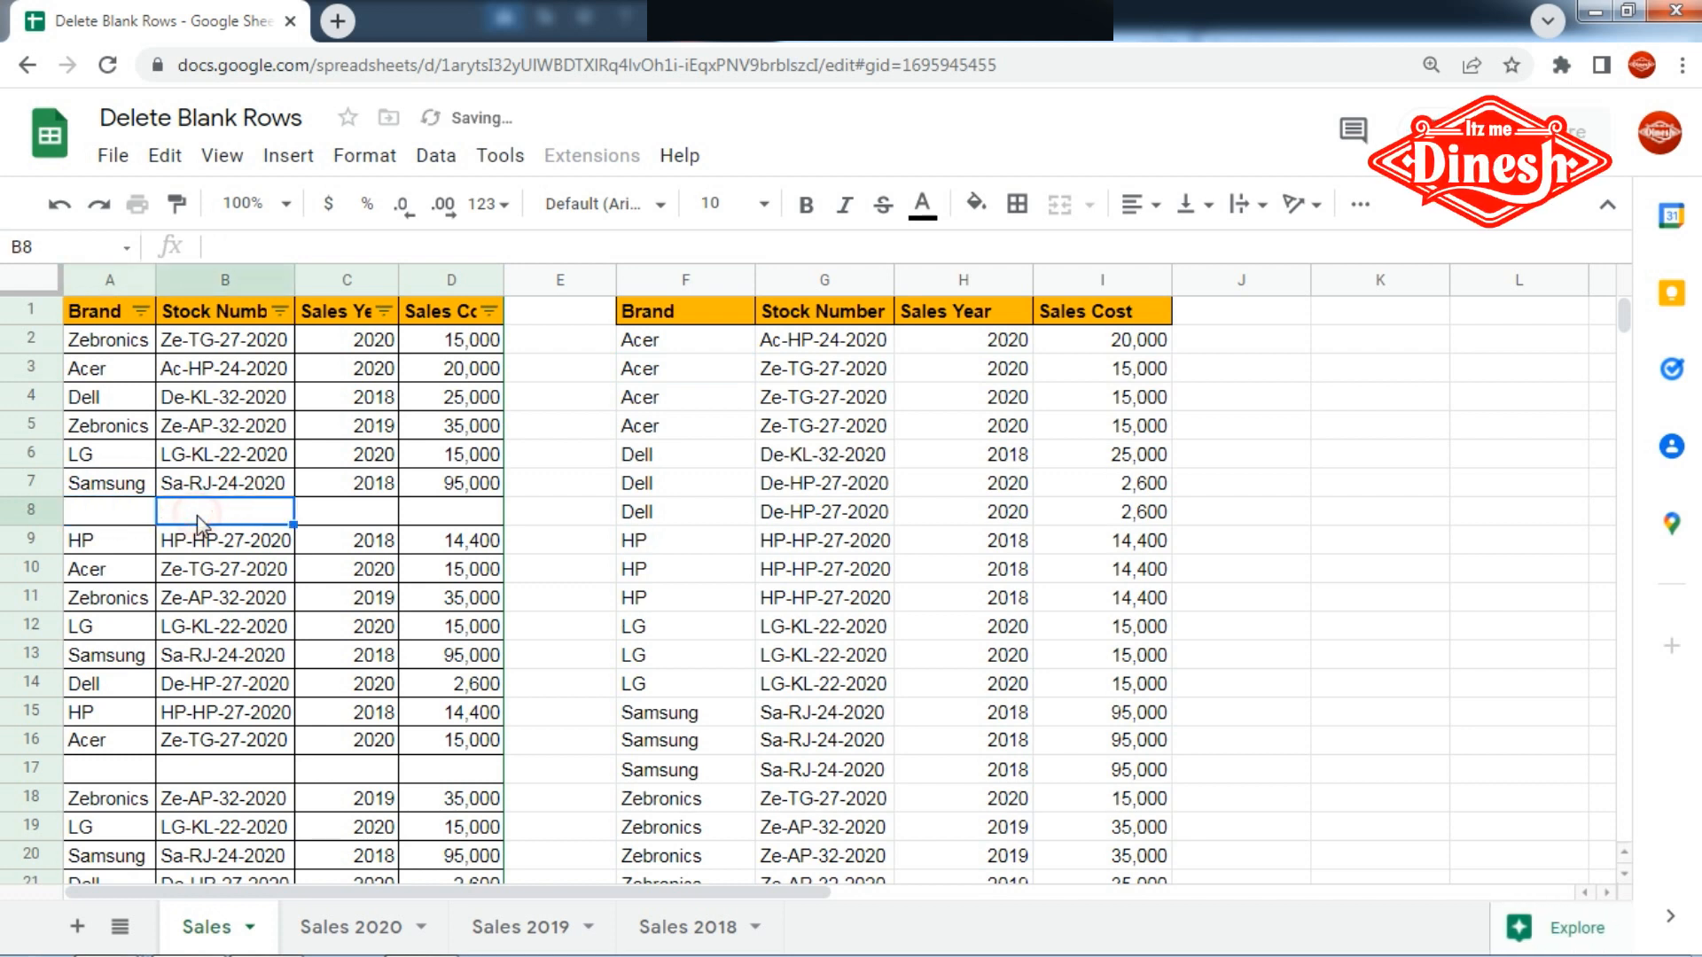
{"action": "type", "text": "dddd"}
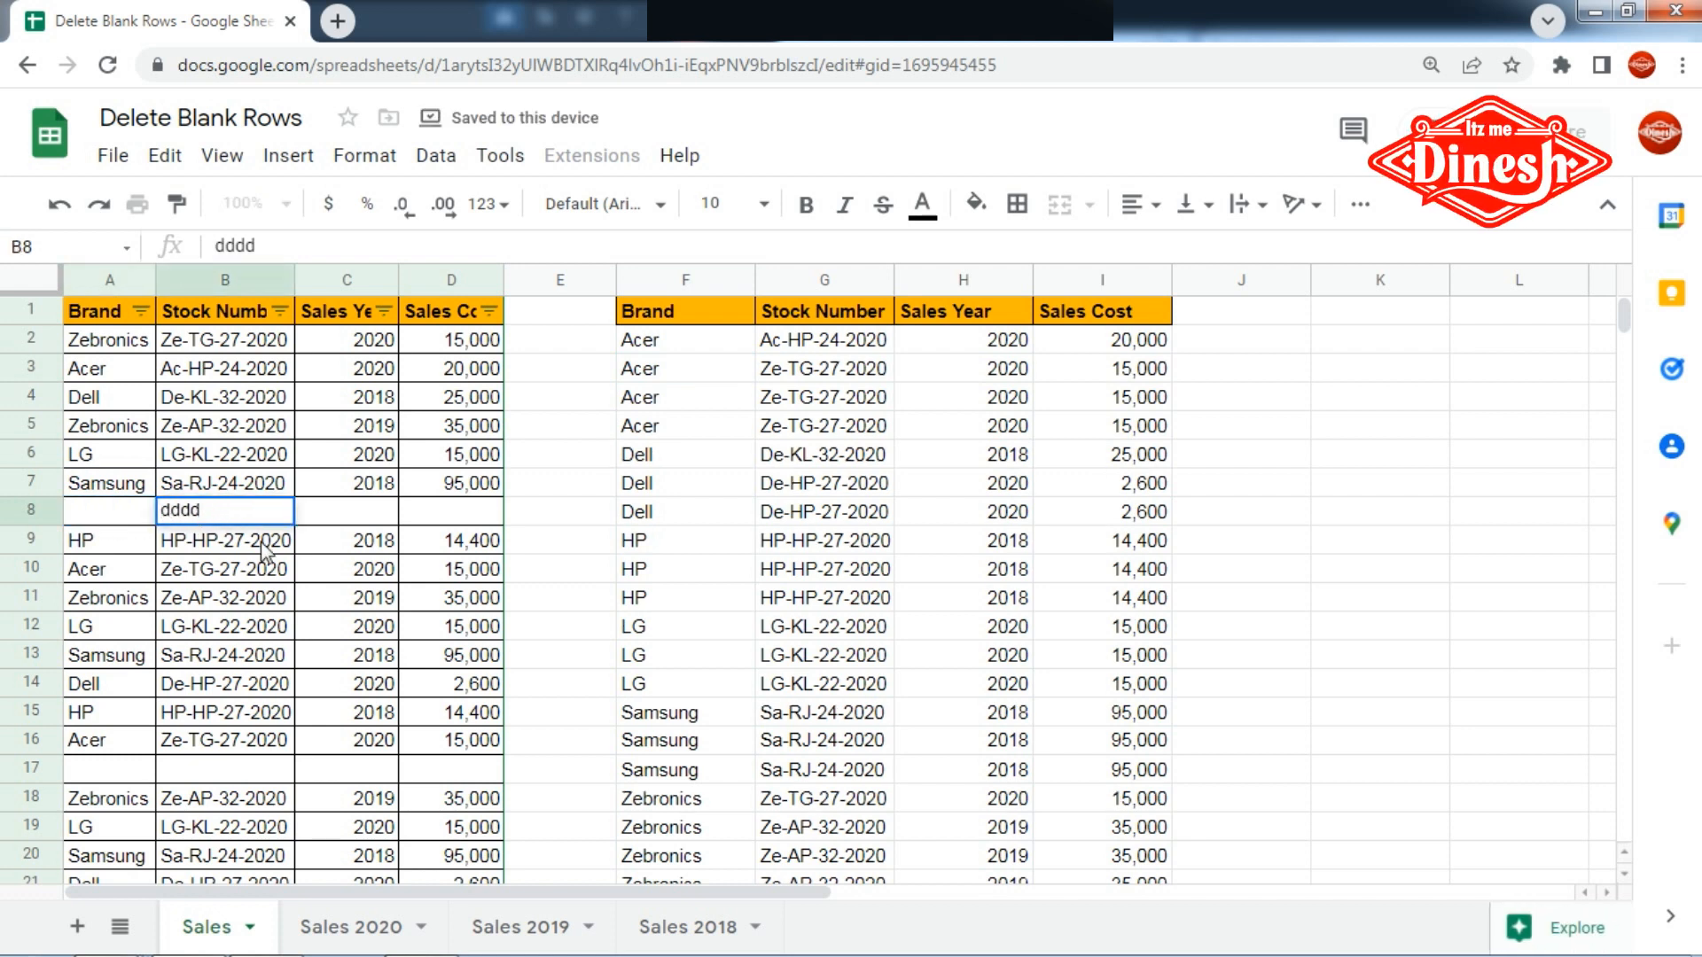
{"action": "key", "text": "Return"}
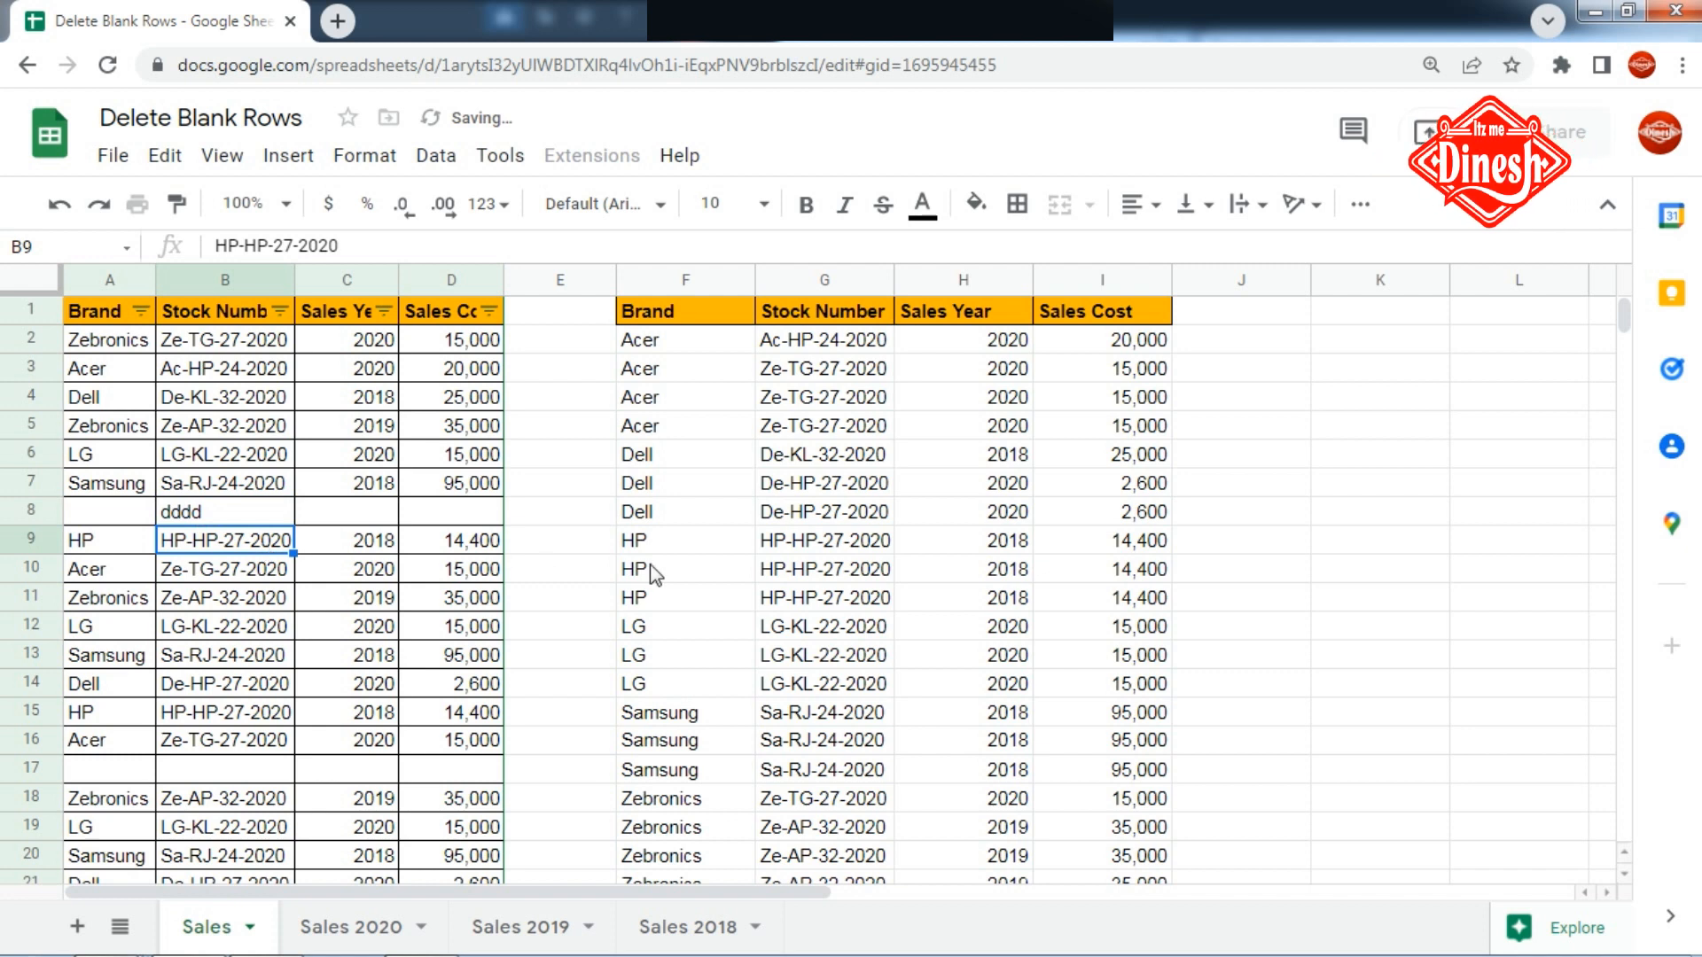
- Check the end of the sorted output for the dddd entry and clear cell B8
{"action": "scroll", "coordinate": [776, 568], "scroll_direction": "down", "scroll_amount": 2}
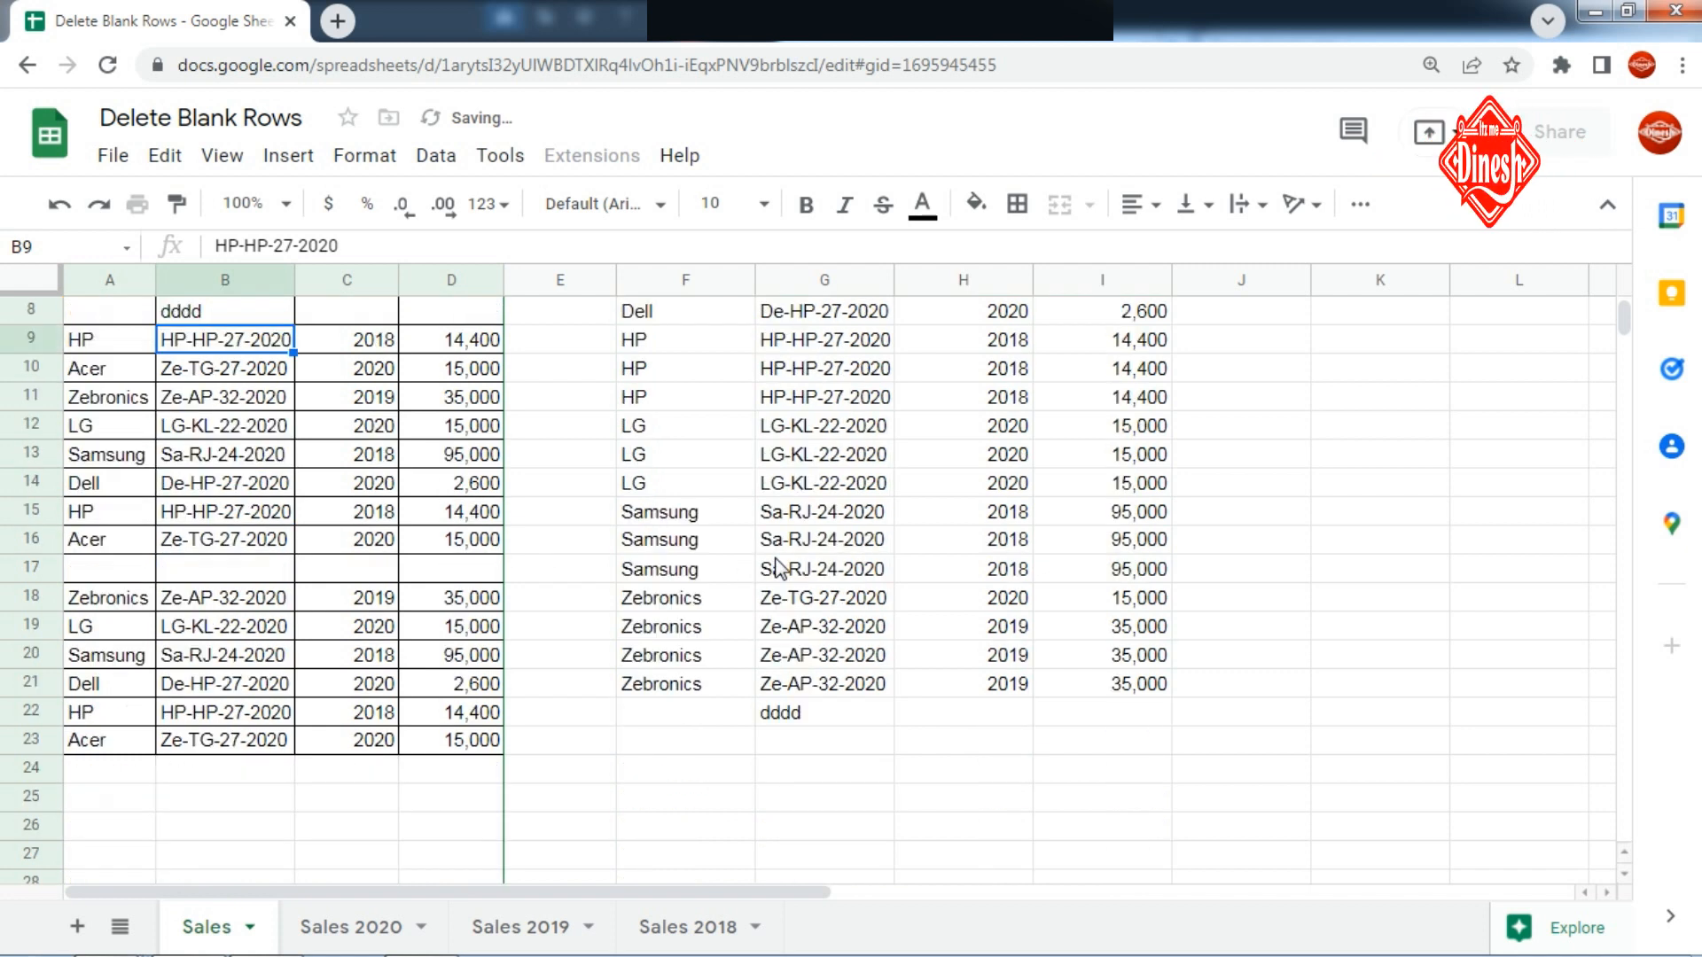
{"action": "left_click", "coordinate": [801, 715]}
{"action": "scroll", "coordinate": [801, 711], "scroll_direction": "up", "scroll_amount": 2}
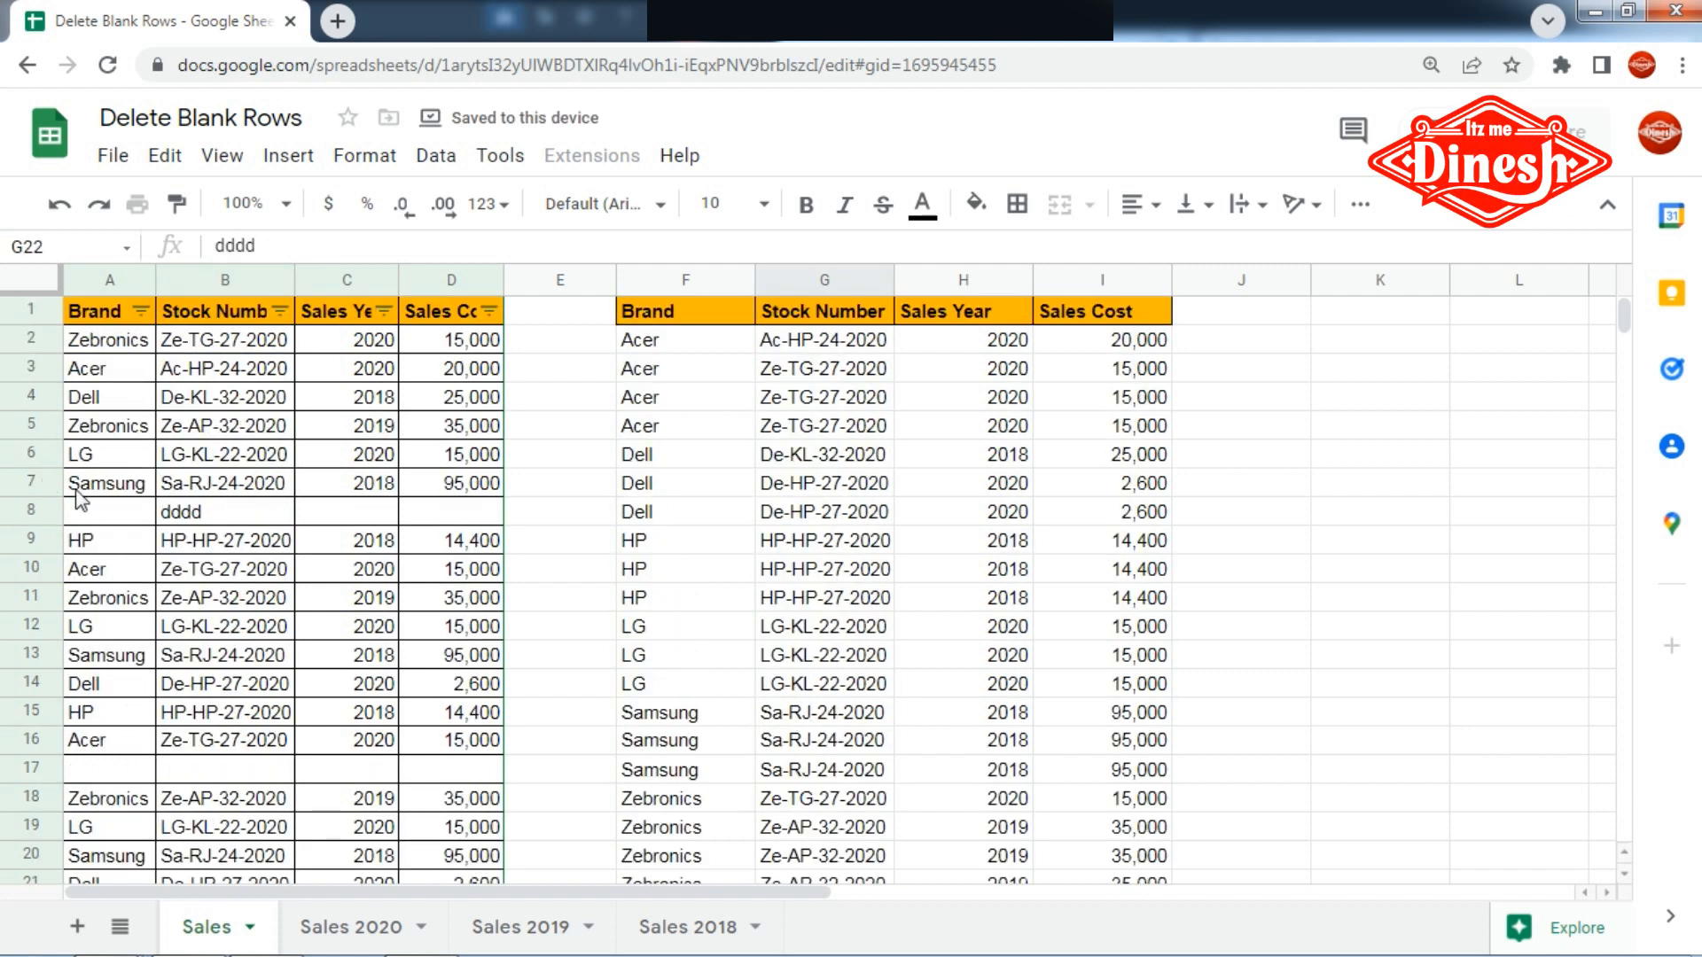
{"action": "left_click", "coordinate": [226, 512]}
{"action": "key", "text": "Delete"}
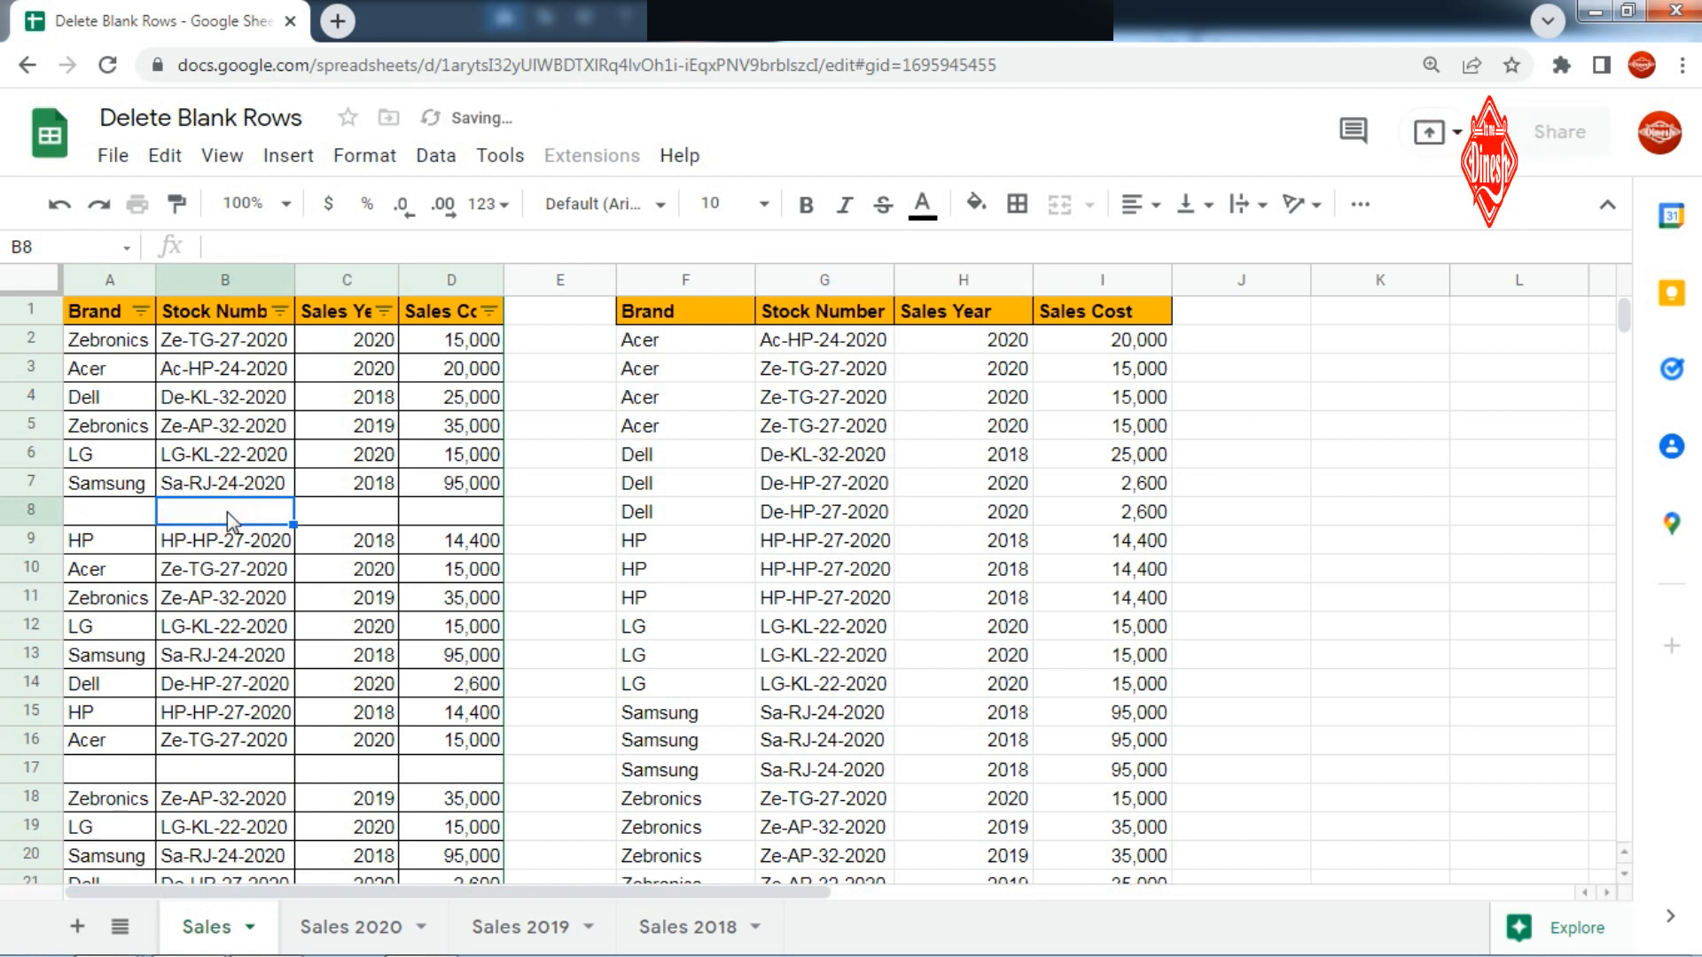
- Replace the SORT formula in F2 with the beginning of a FILTER formula over the open-ended range A2:D
{"action": "left_click", "coordinate": [661, 342]}
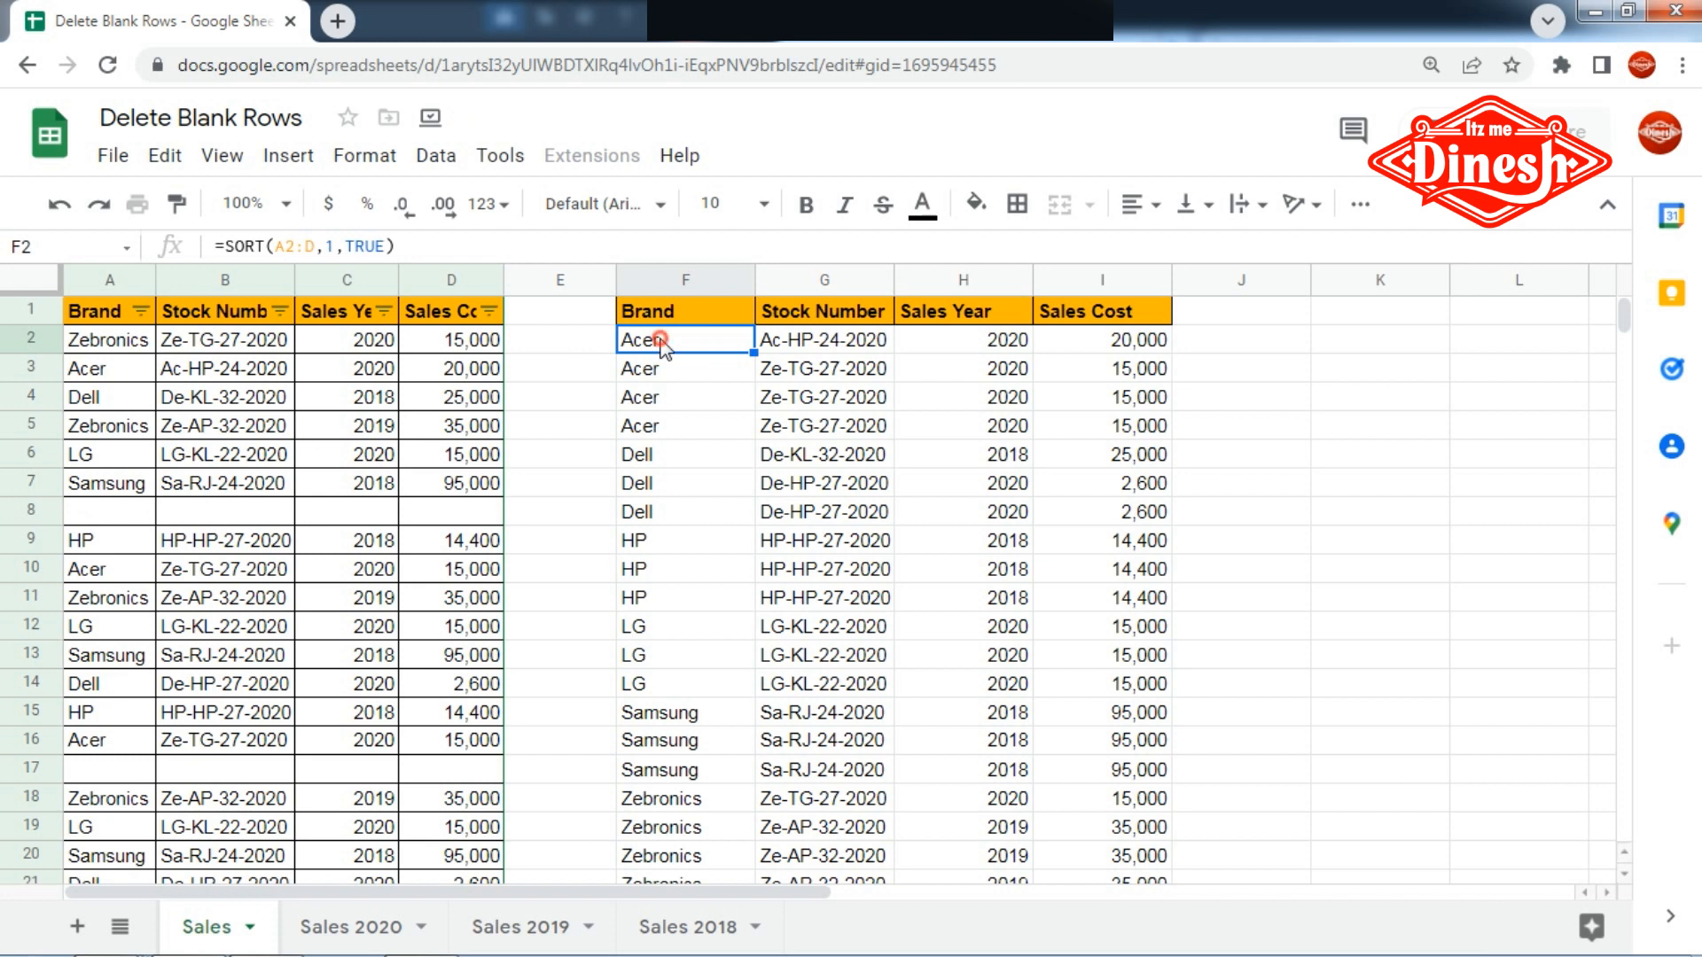
{"action": "double_click", "coordinate": [661, 341]}
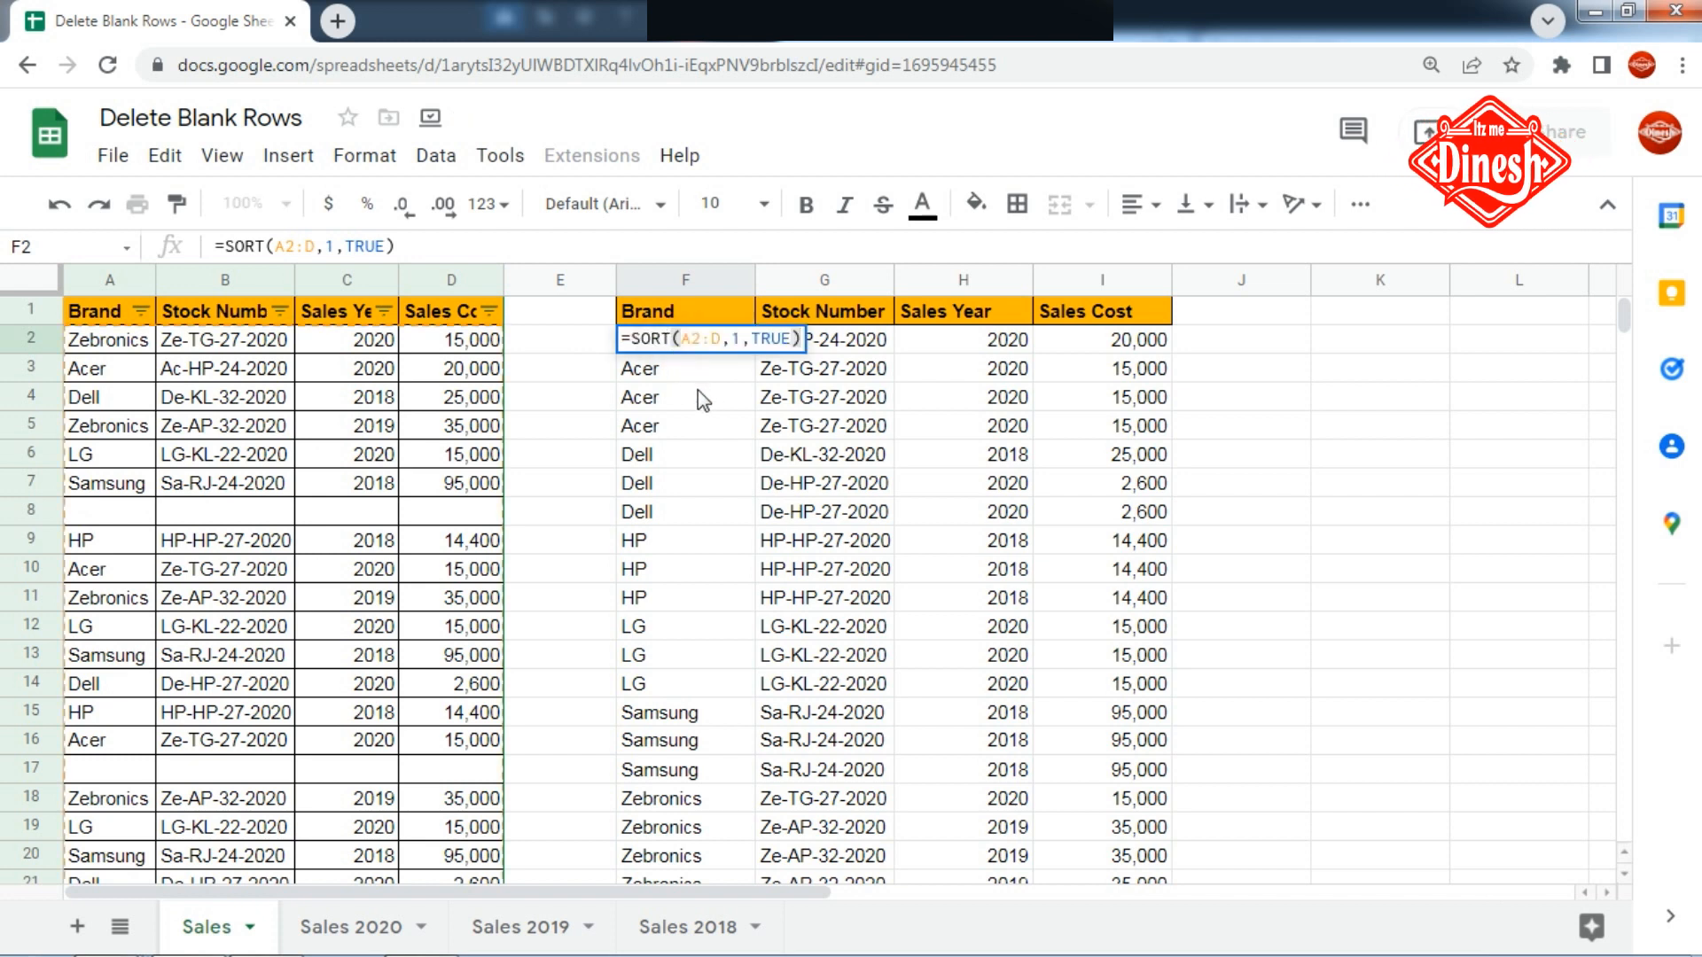
{"action": "key", "text": "BackSpace"}
{"action": "key", "text": "BackSpace"}
{"action": "key", "text": "BackSpace"}
{"action": "key", "text": "BackSpace"}
{"action": "key", "text": "BackSpace"}
{"action": "key", "text": "BackSpace"}
{"action": "key", "text": "BackSpace"}
{"action": "key", "text": "BackSpace"}
{"action": "key", "text": "BackSpace"}
{"action": "key", "text": "BackSpace"}
{"action": "key", "text": "BackSpace"}
{"action": "key", "text": "BackSpace"}
{"action": "key", "text": "BackSpace"}
{"action": "key", "text": "BackSpace"}
{"action": "key", "text": "BackSpace"}
{"action": "key", "text": "BackSpace"}
{"action": "key", "text": "BackSpace"}
{"action": "key", "text": "BackSpace"}
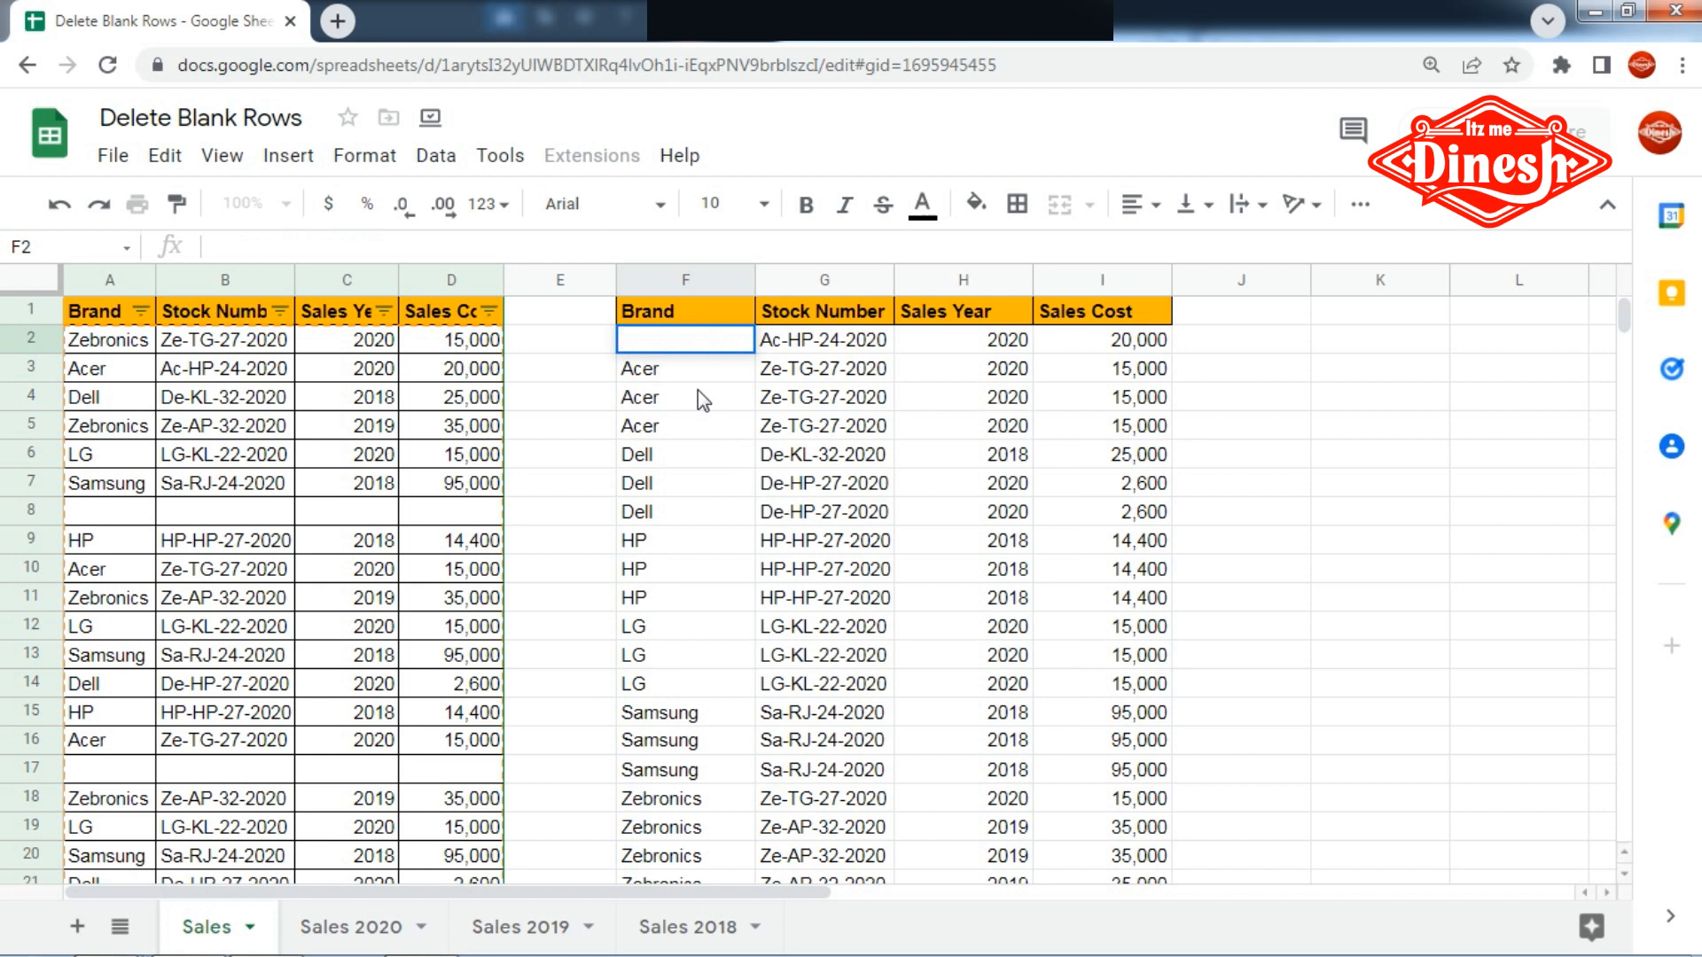
{"action": "type", "text": "=filt"}
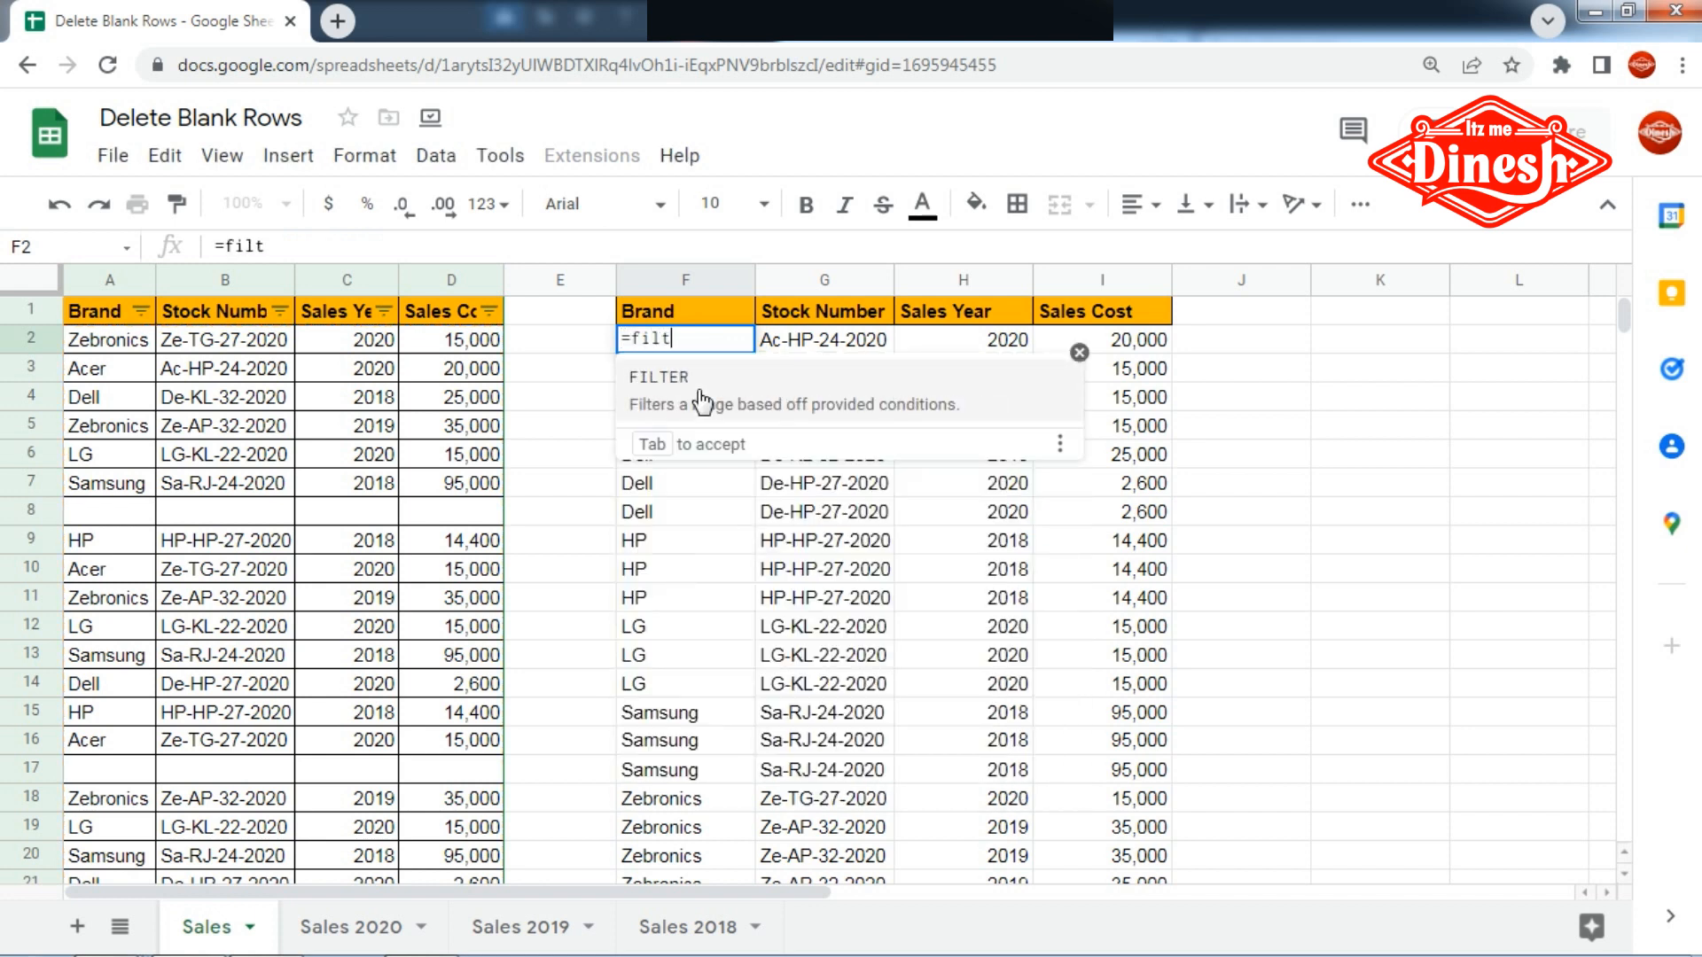
{"action": "type", "text": "er"}
{"action": "key", "text": "Tab"}
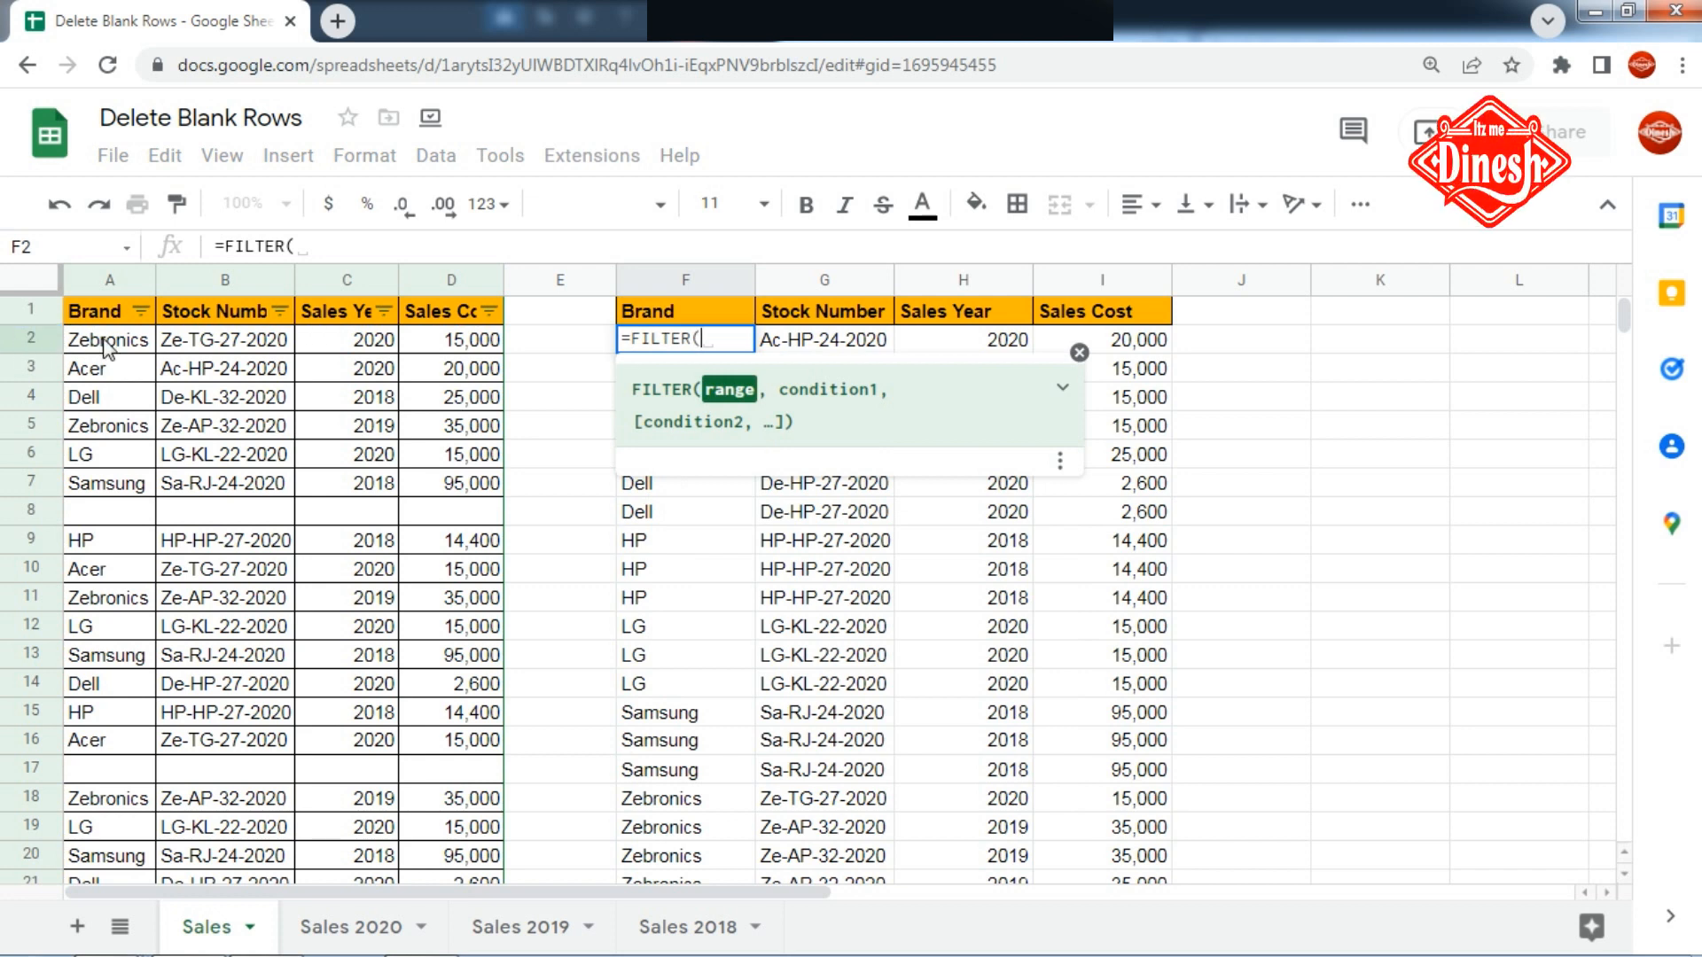
{"action": "left_click_drag", "start_coordinate": [104, 346], "coordinate": [444, 510]}
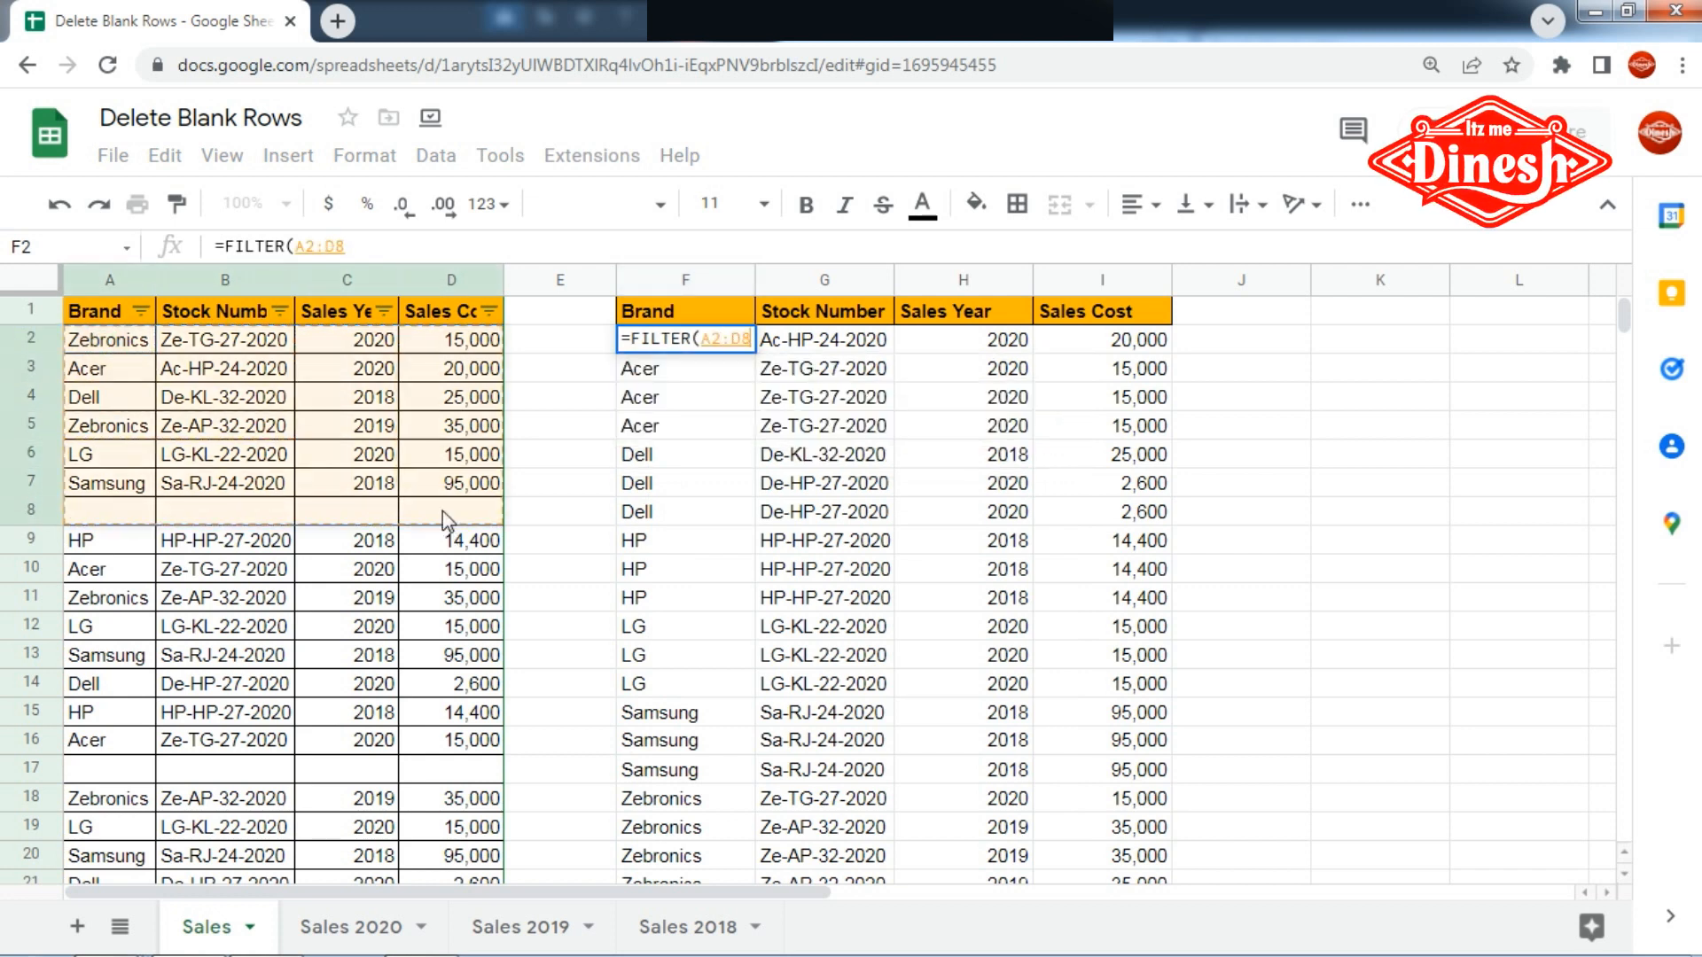
{"action": "key", "text": "BackSpace"}
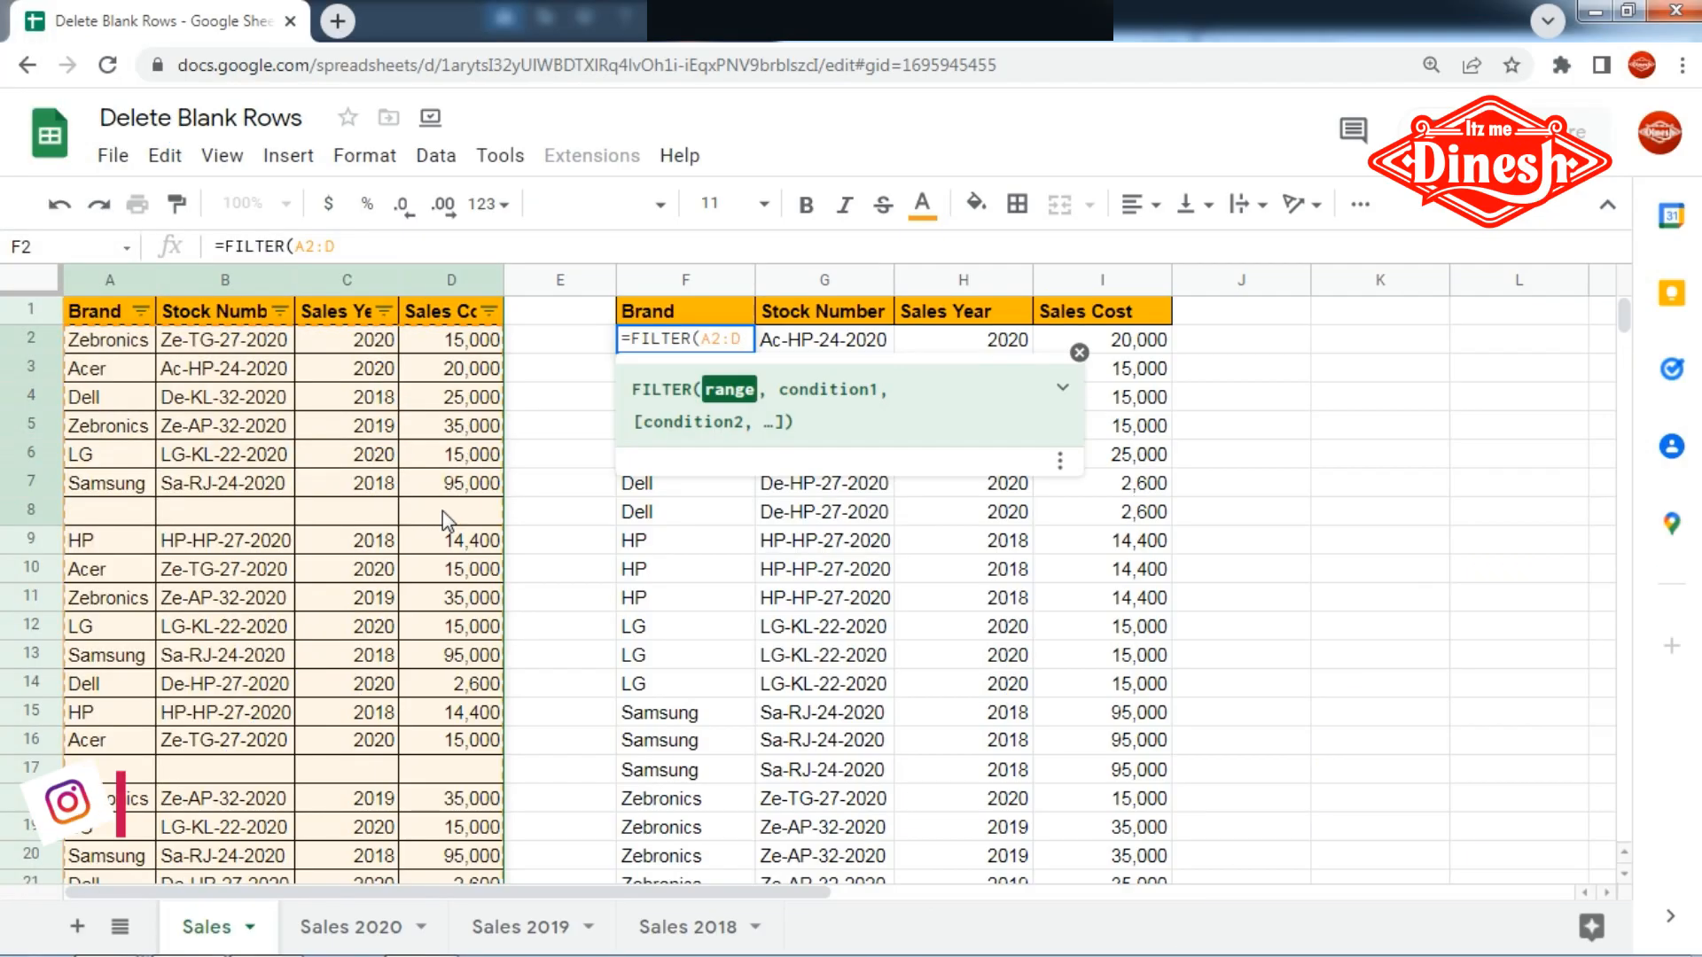
- Complete the FILTER formula in F2 with the condition A2:A<>"" so only rows with a non-blank Brand are output
{"action": "type", "text": ","}
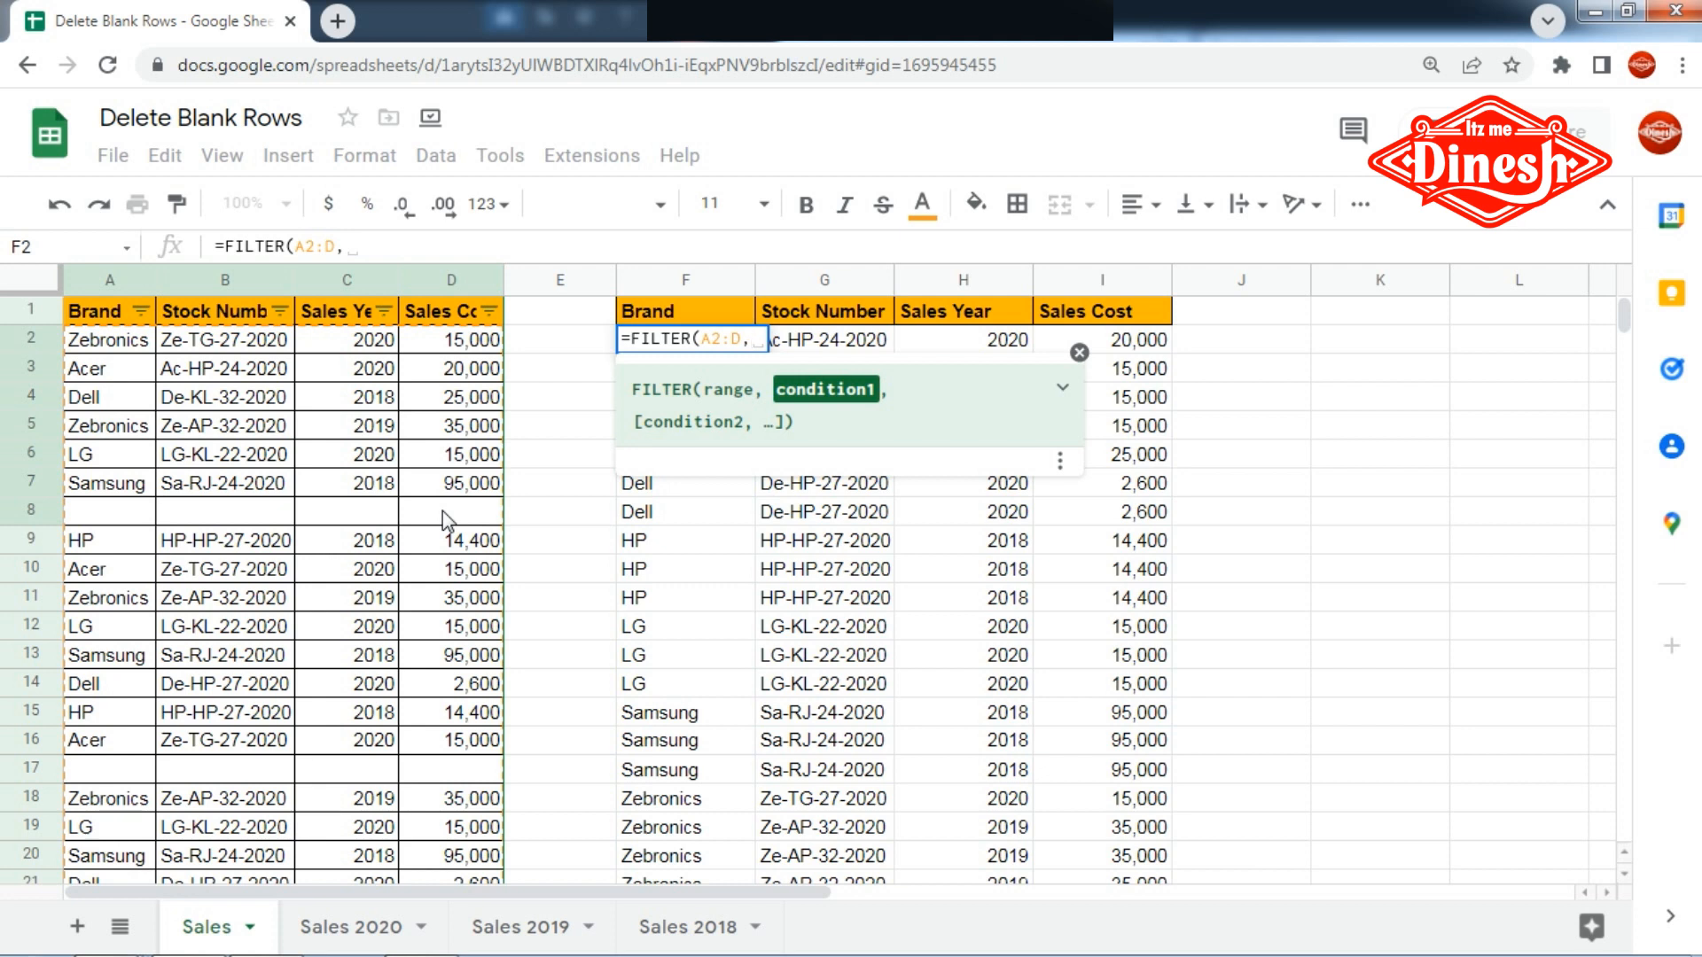
{"action": "type", "text": "A2"}
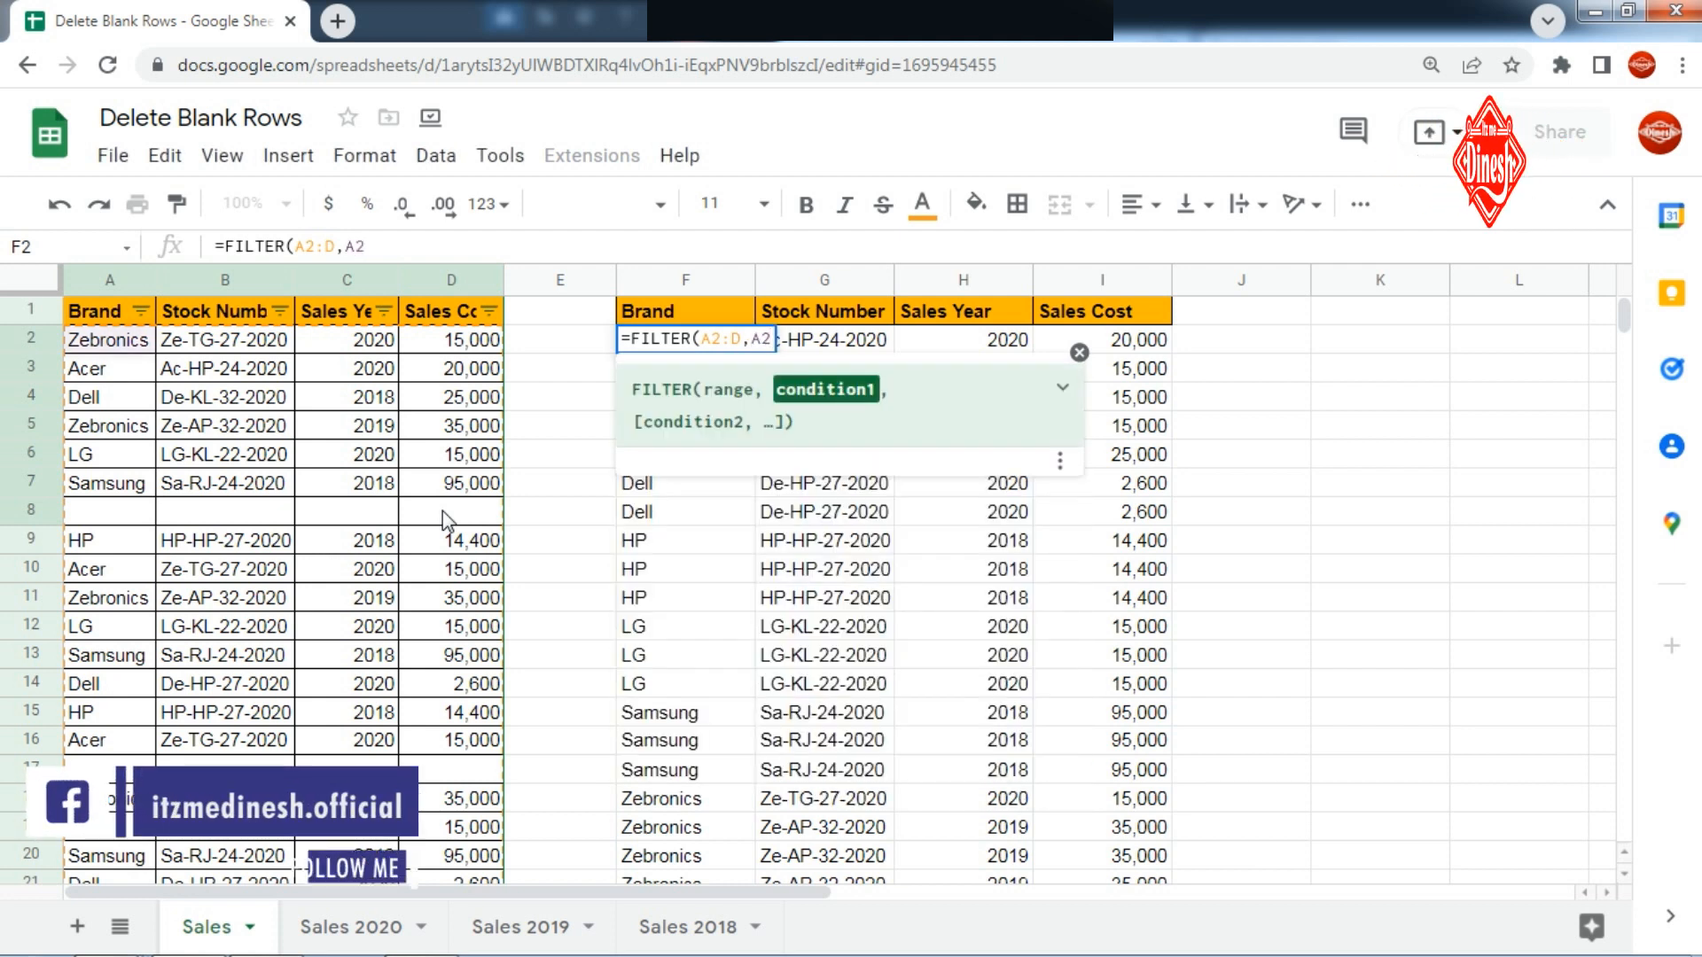
{"action": "type", "text": ":A"}
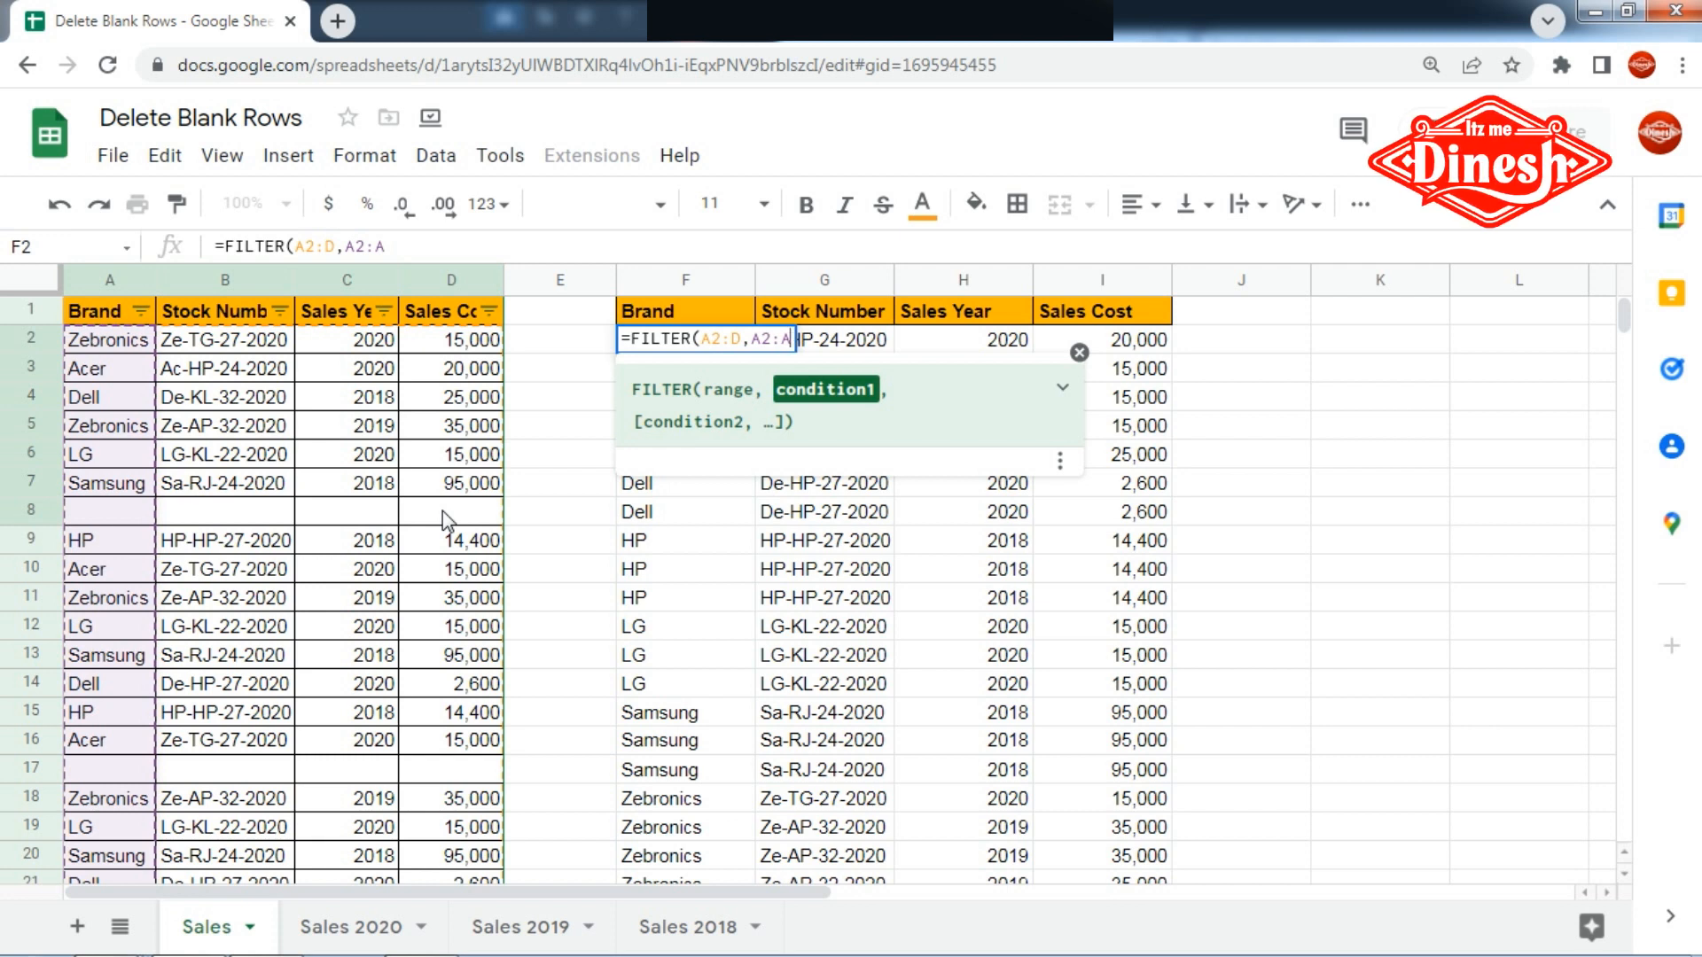
{"action": "type", "text": "<>"}
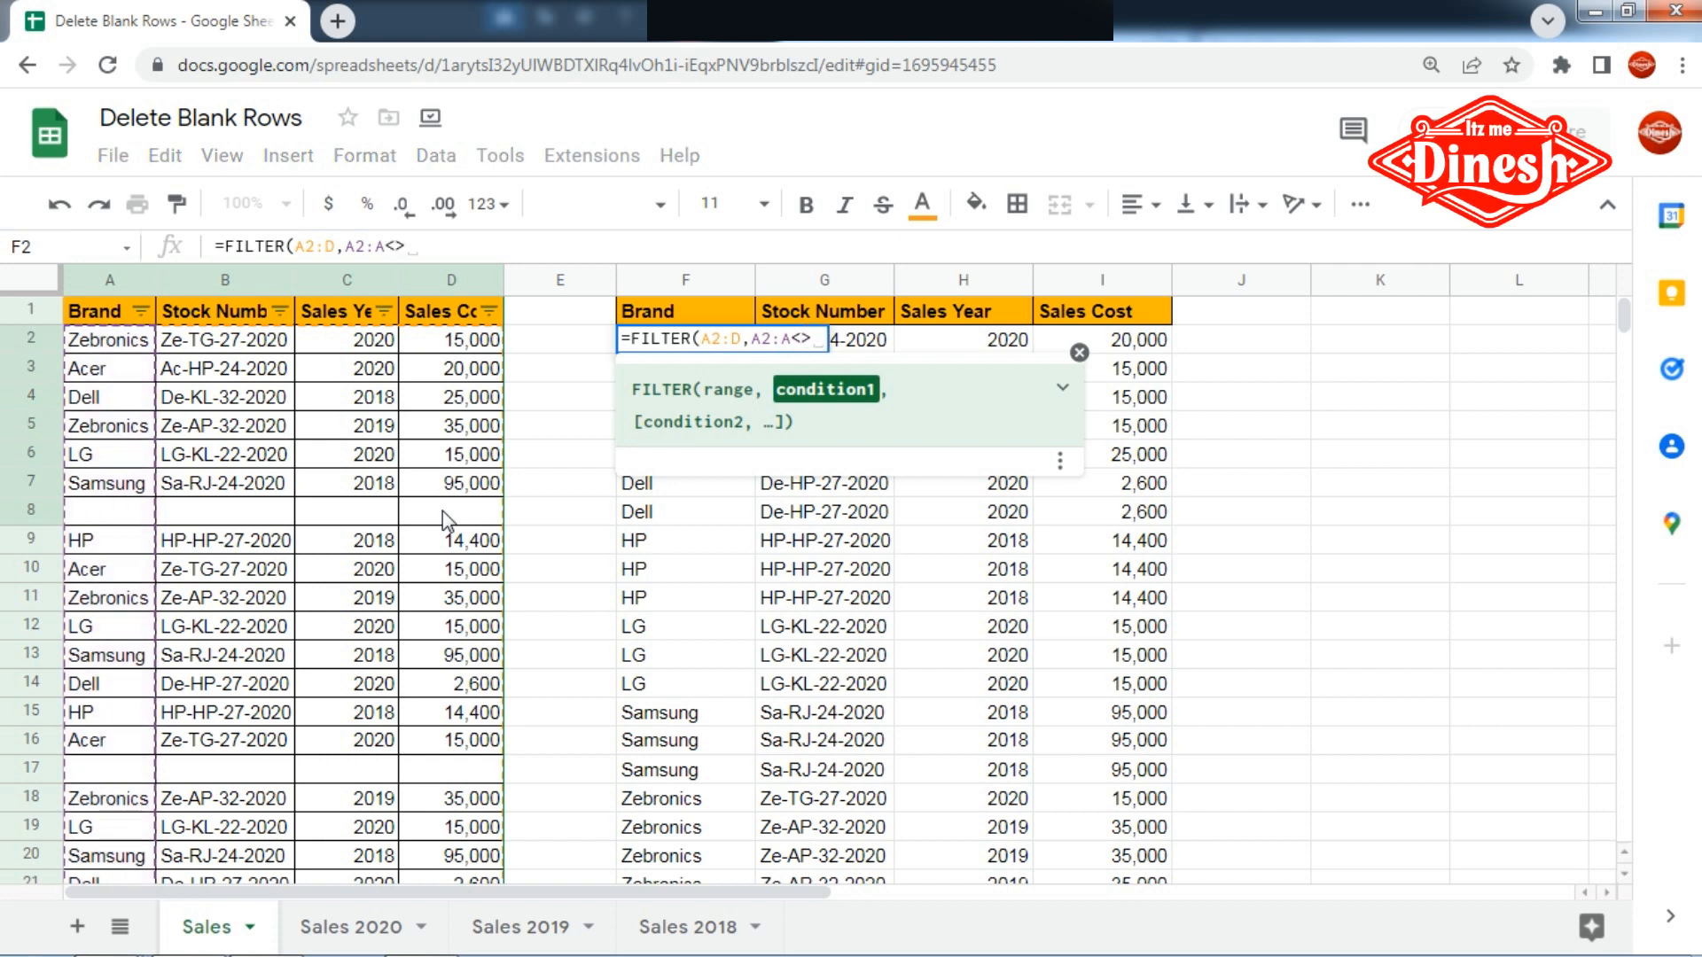
{"action": "type", "text": "\"\""}
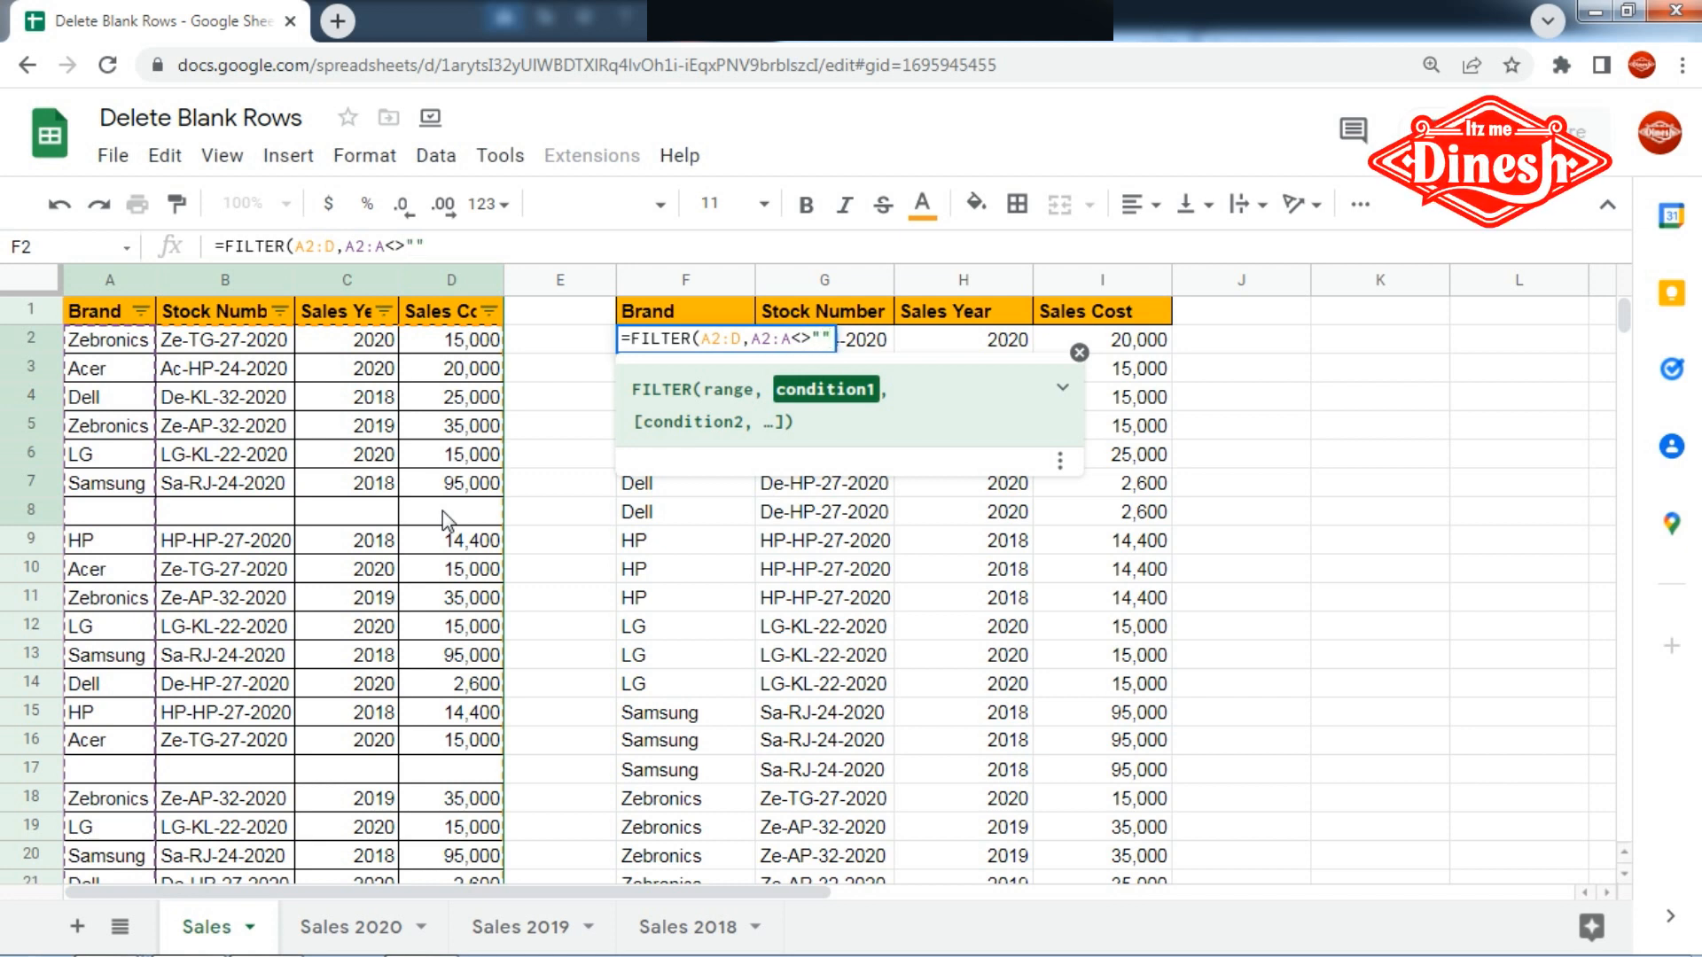
{"action": "type", "text": ")"}
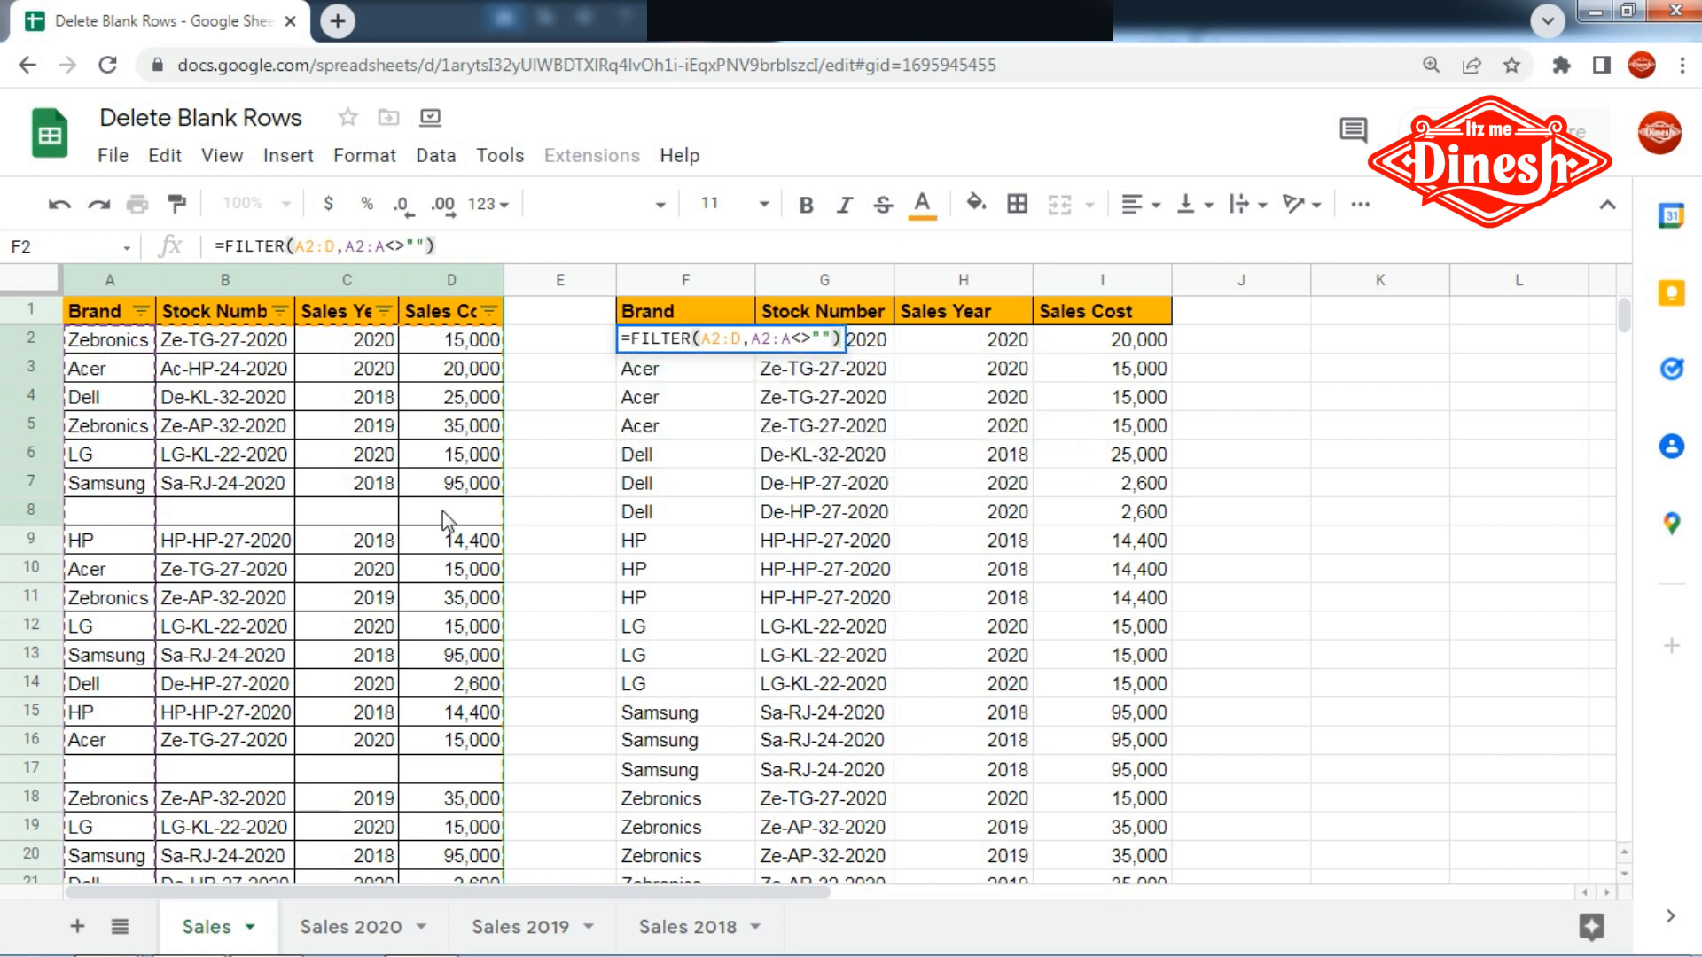
{"action": "key", "text": "Return"}
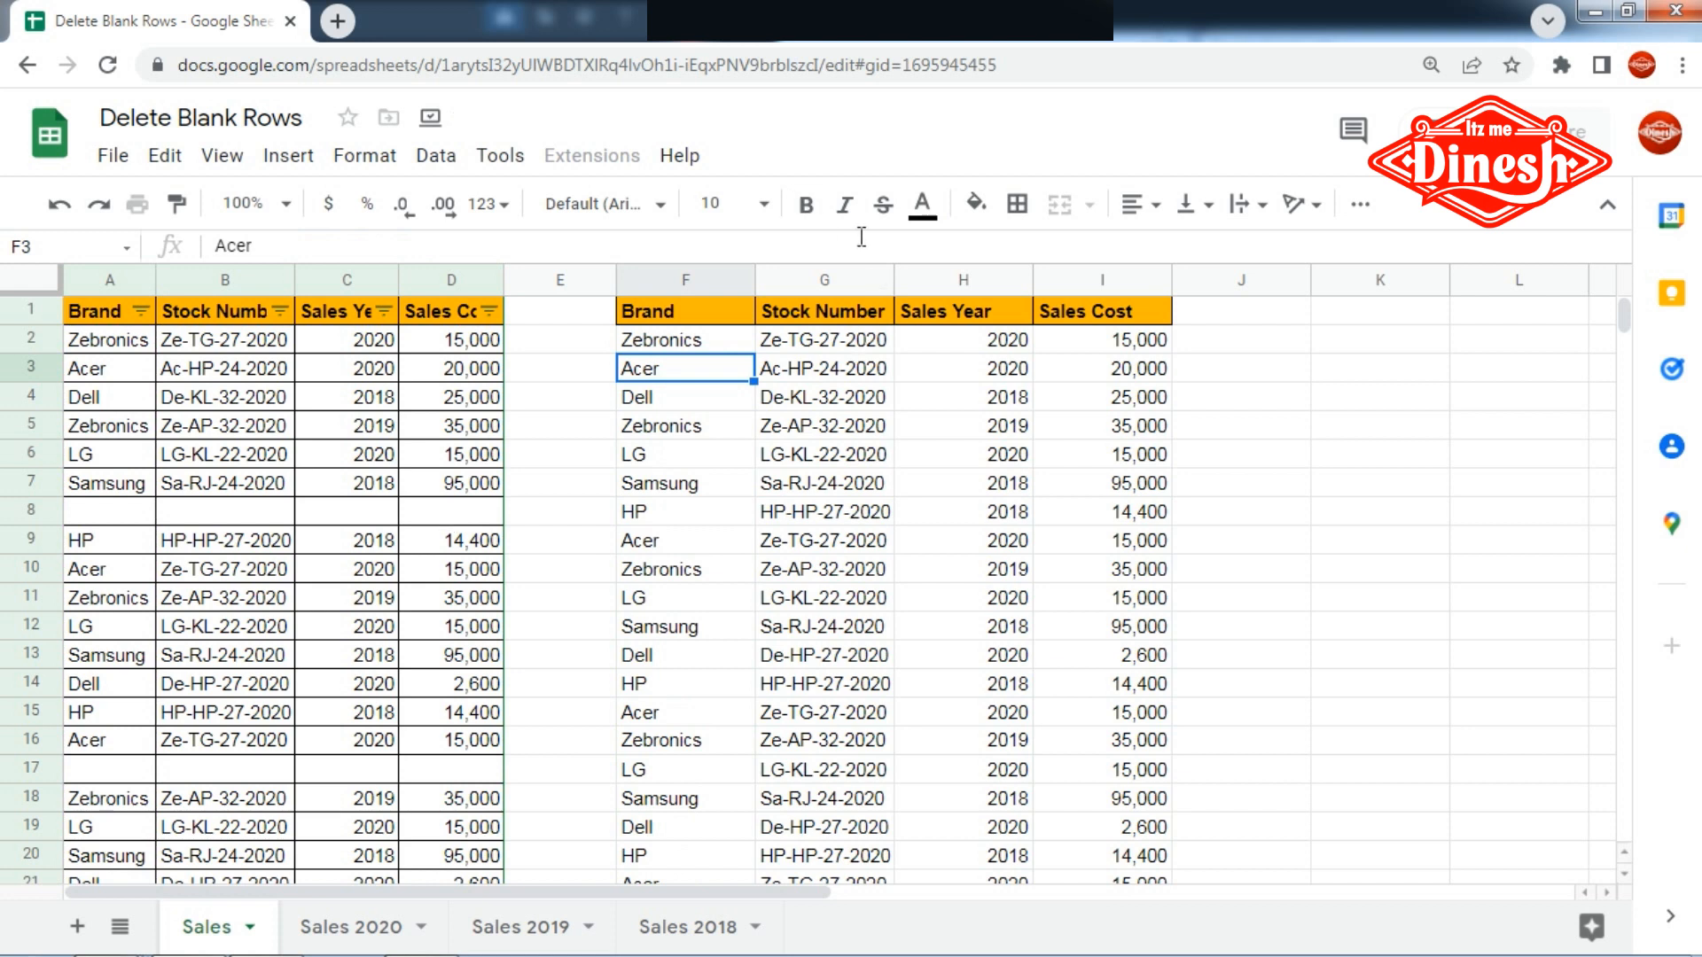
- Compare the end of the filtered output and blank source row 8 with the FILTER formula in F2
{"action": "scroll", "coordinate": [702, 475], "scroll_direction": "down", "scroll_amount": 3}
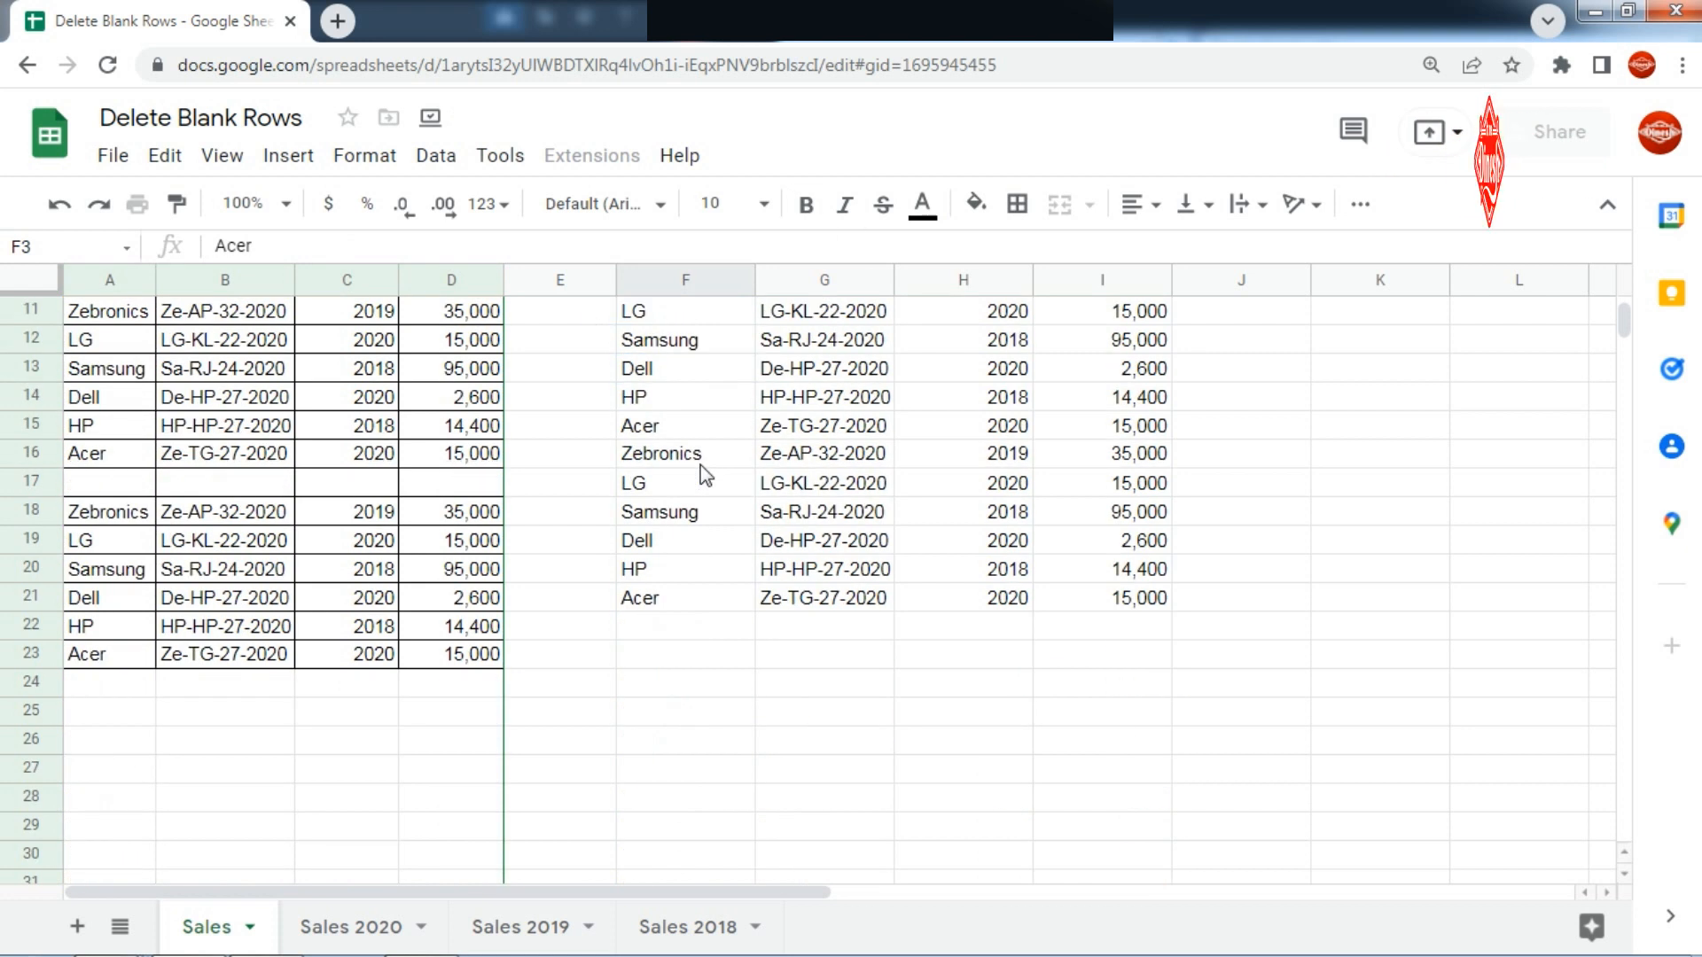
{"action": "scroll", "coordinate": [702, 475], "scroll_direction": "up", "scroll_amount": 3}
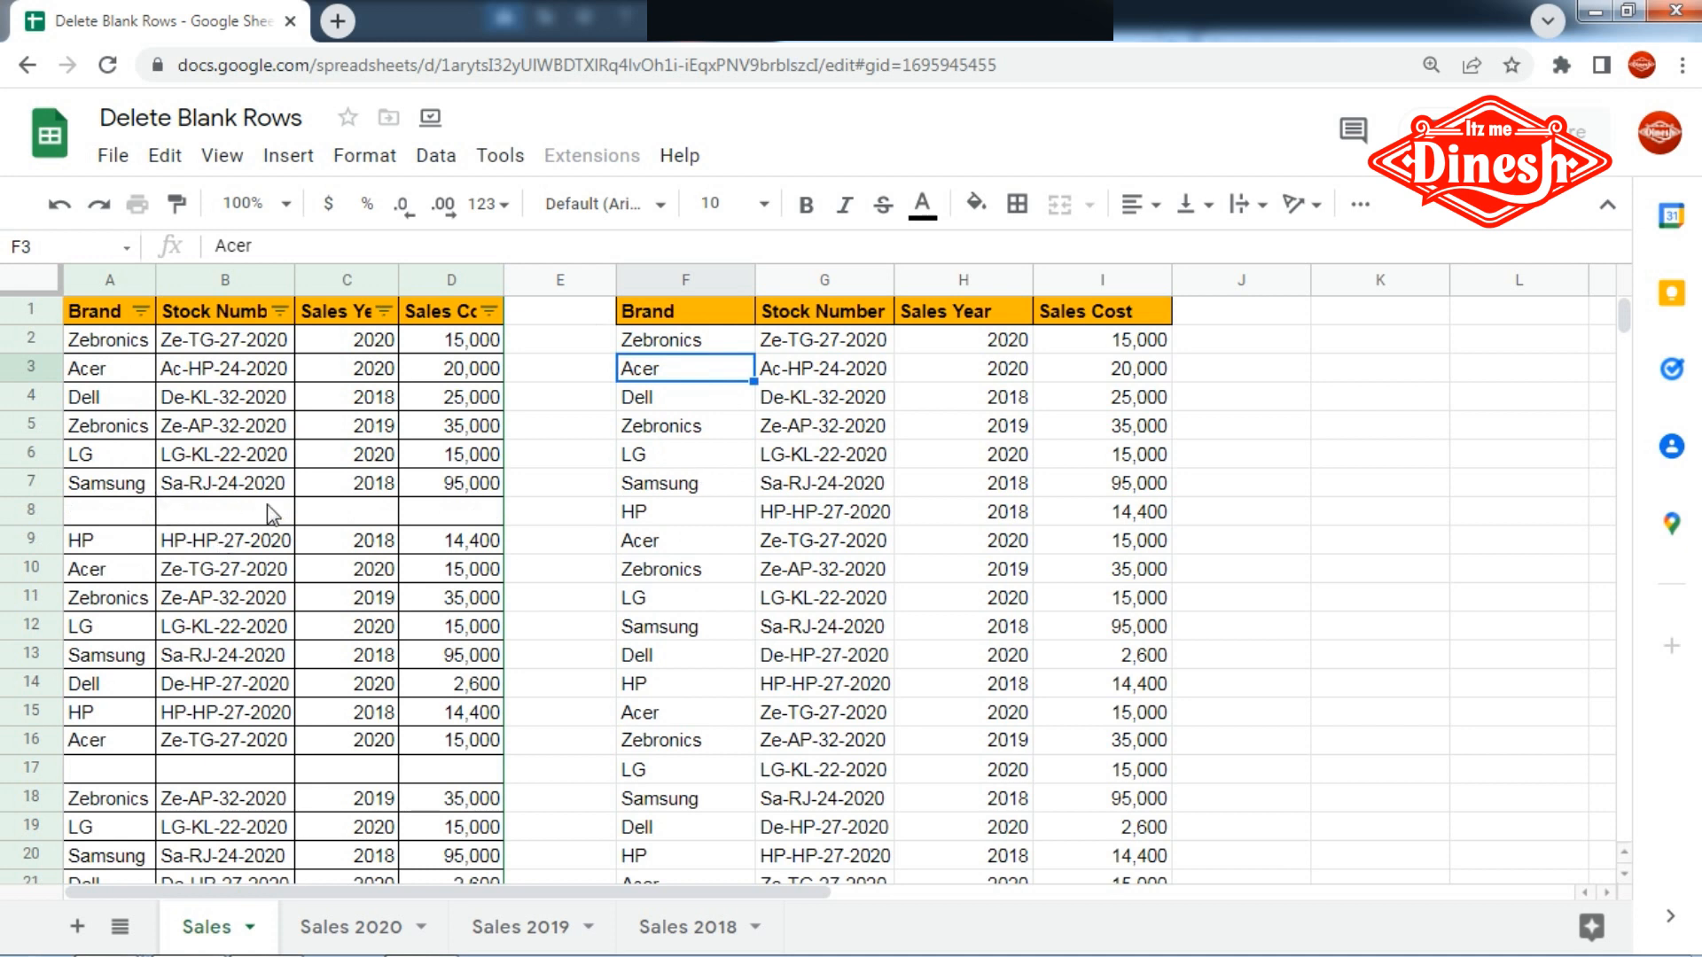
{"action": "left_click", "coordinate": [227, 513]}
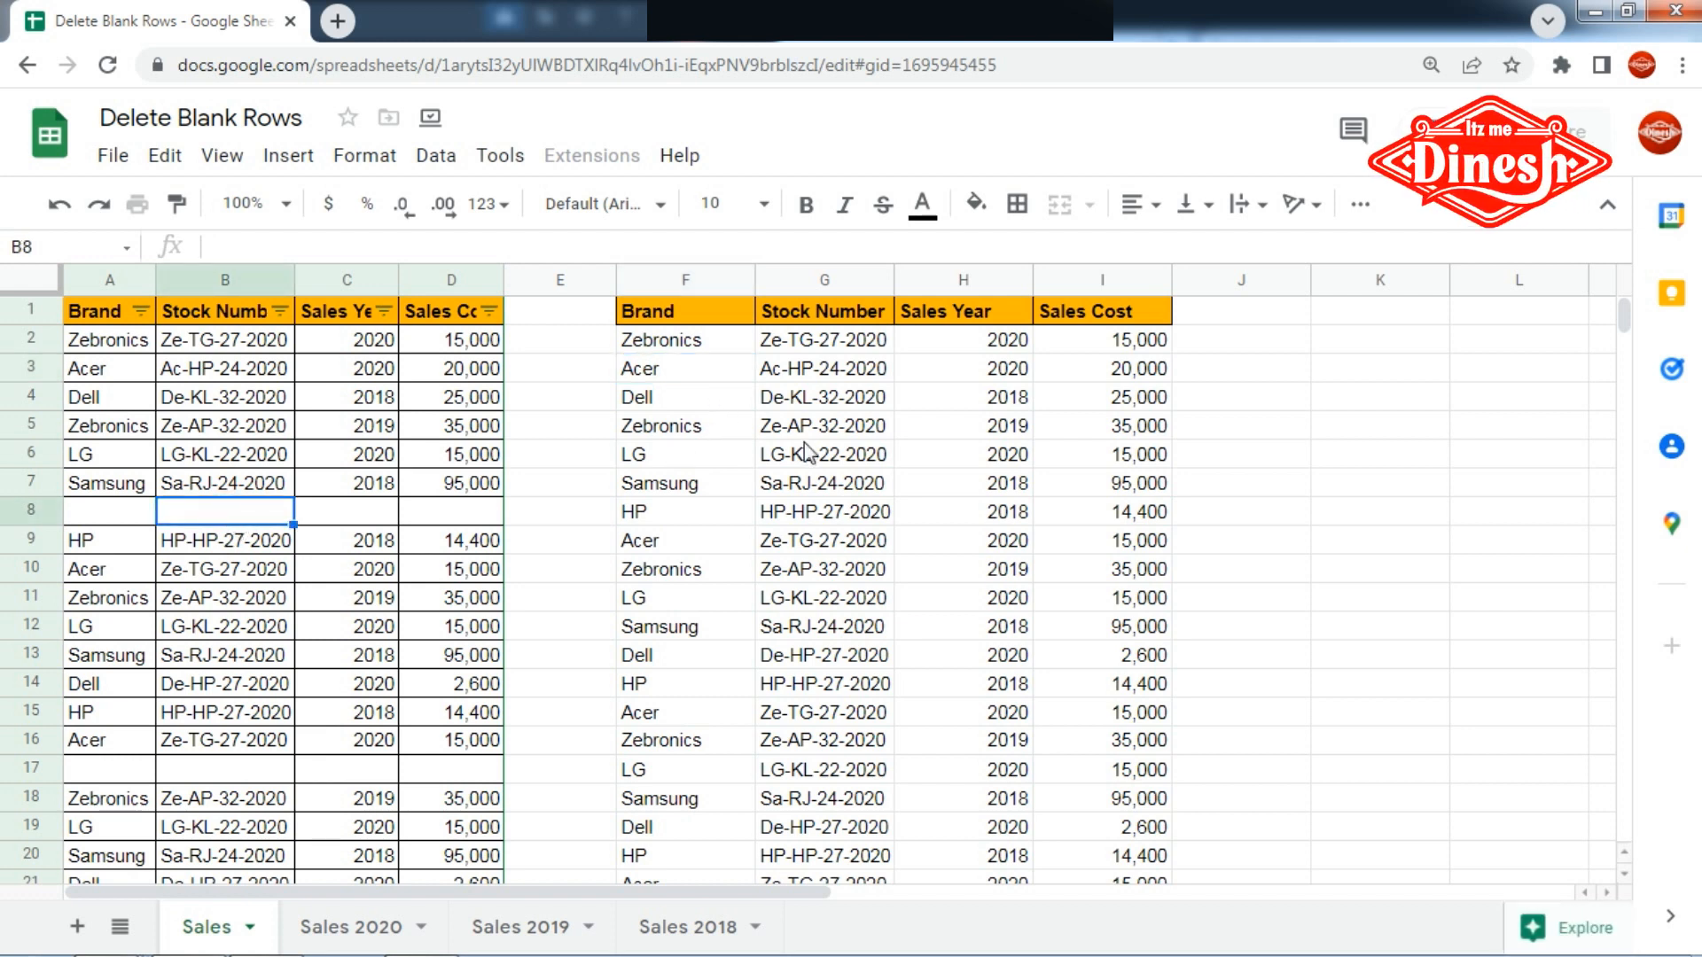
{"action": "double_click", "coordinate": [665, 345]}
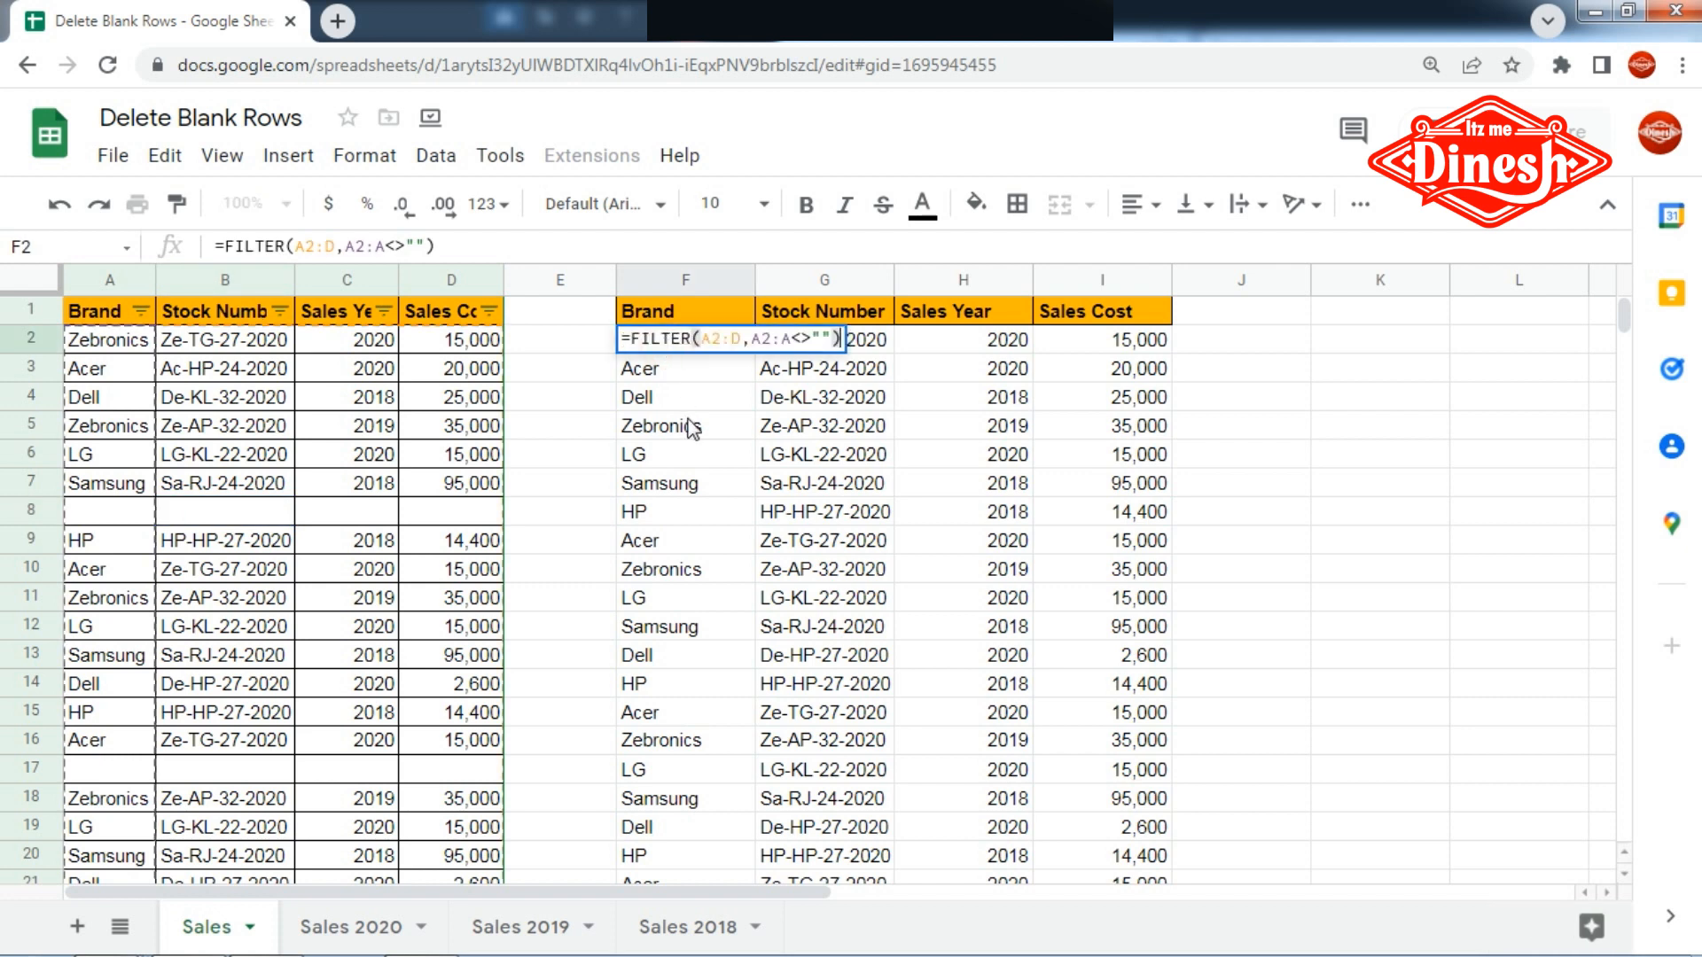
{"action": "key", "text": "Return"}
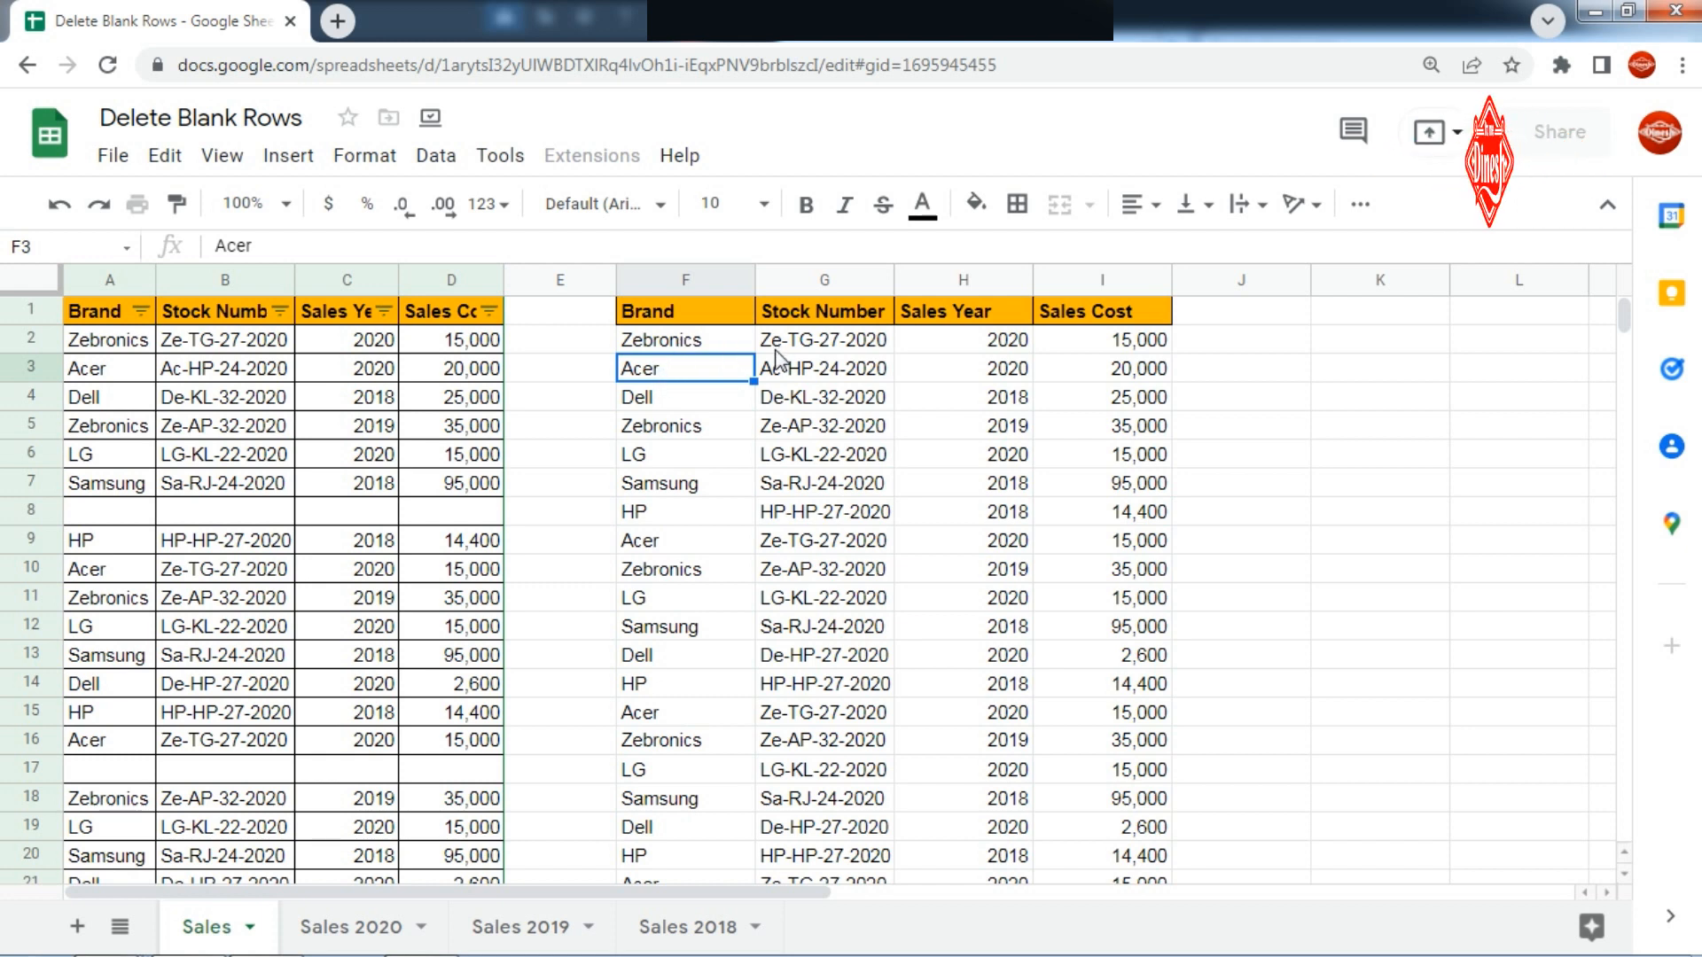
- Clear all contents of the output table in columns F to I, including its header texts
{"action": "left_click_drag", "start_coordinate": [699, 285], "coordinate": [1131, 317]}
{"action": "key", "text": "Delete"}
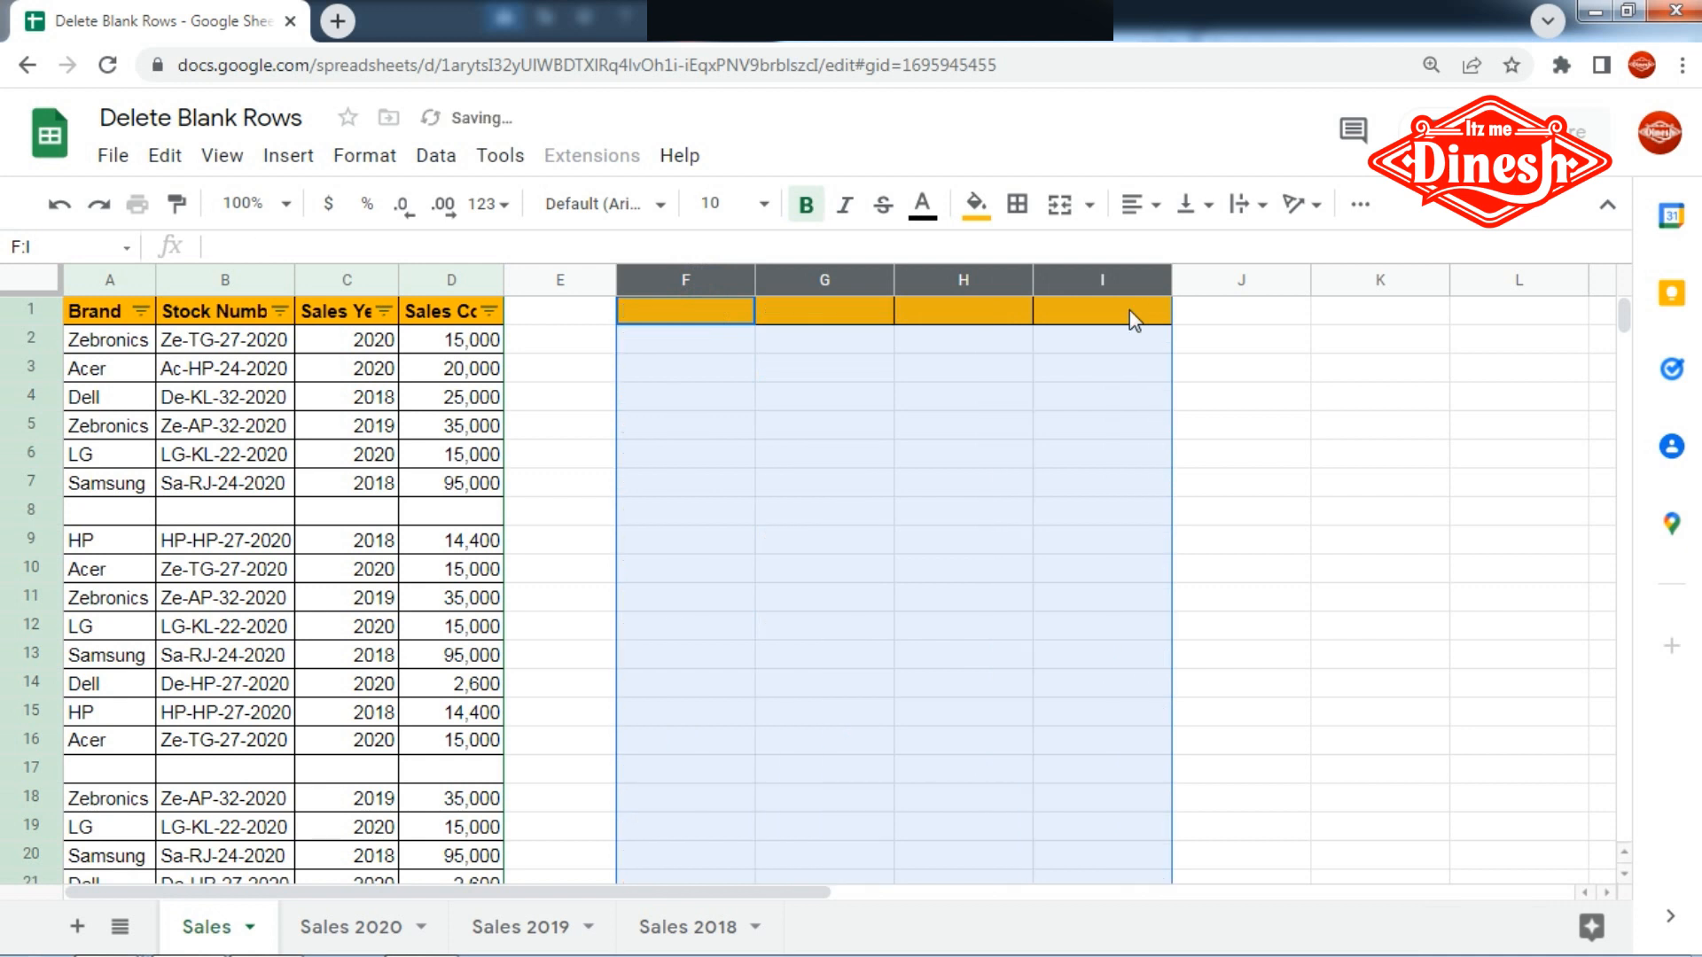
{"action": "left_click", "coordinate": [670, 343]}
- Begin a QUERY formula in F1 with the open-ended range A1:D as its data
{"action": "left_click", "coordinate": [678, 312]}
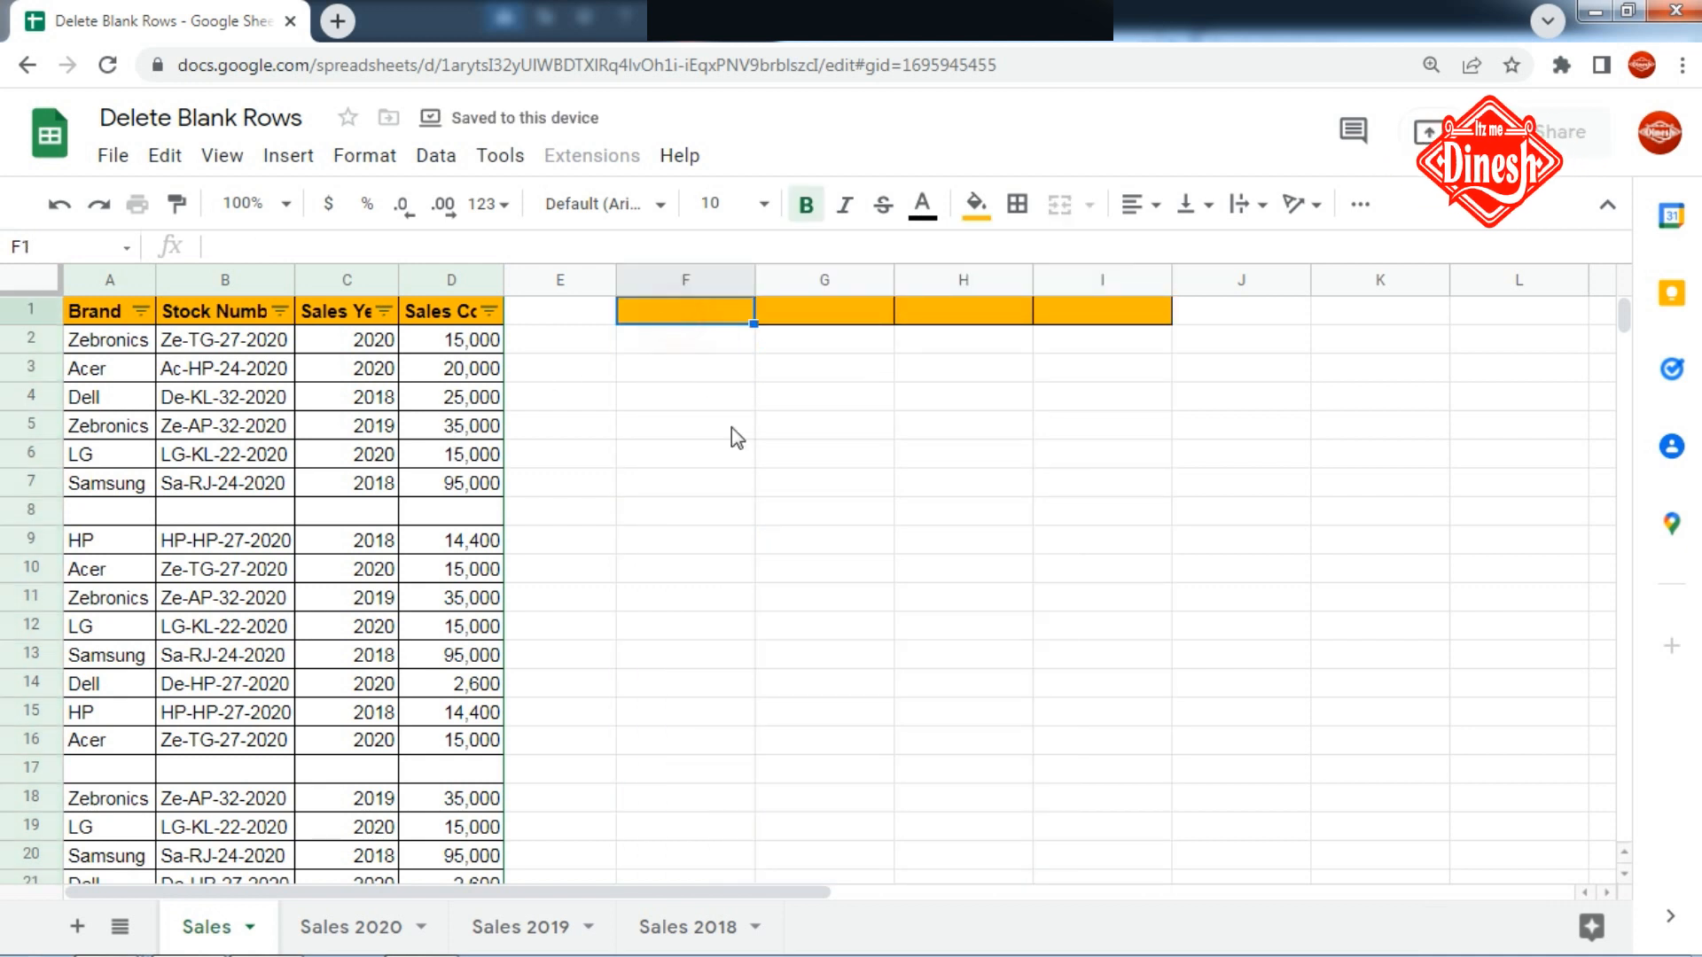
{"action": "type", "text": "=quer"}
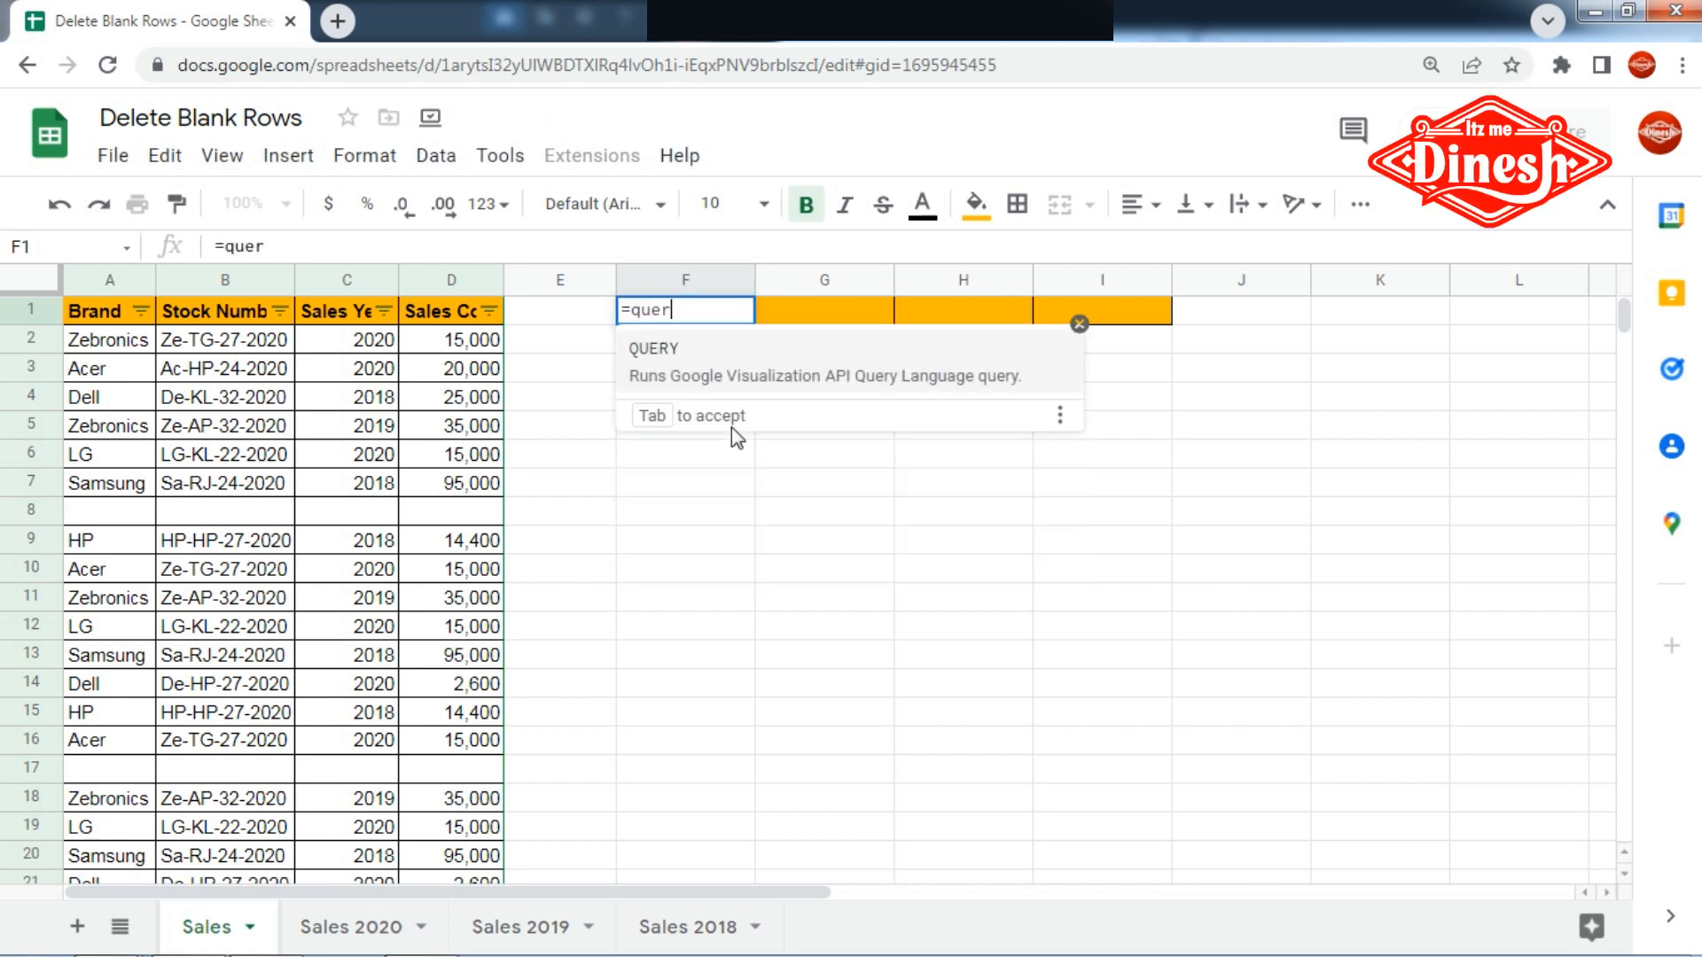
{"action": "key", "text": "Tab"}
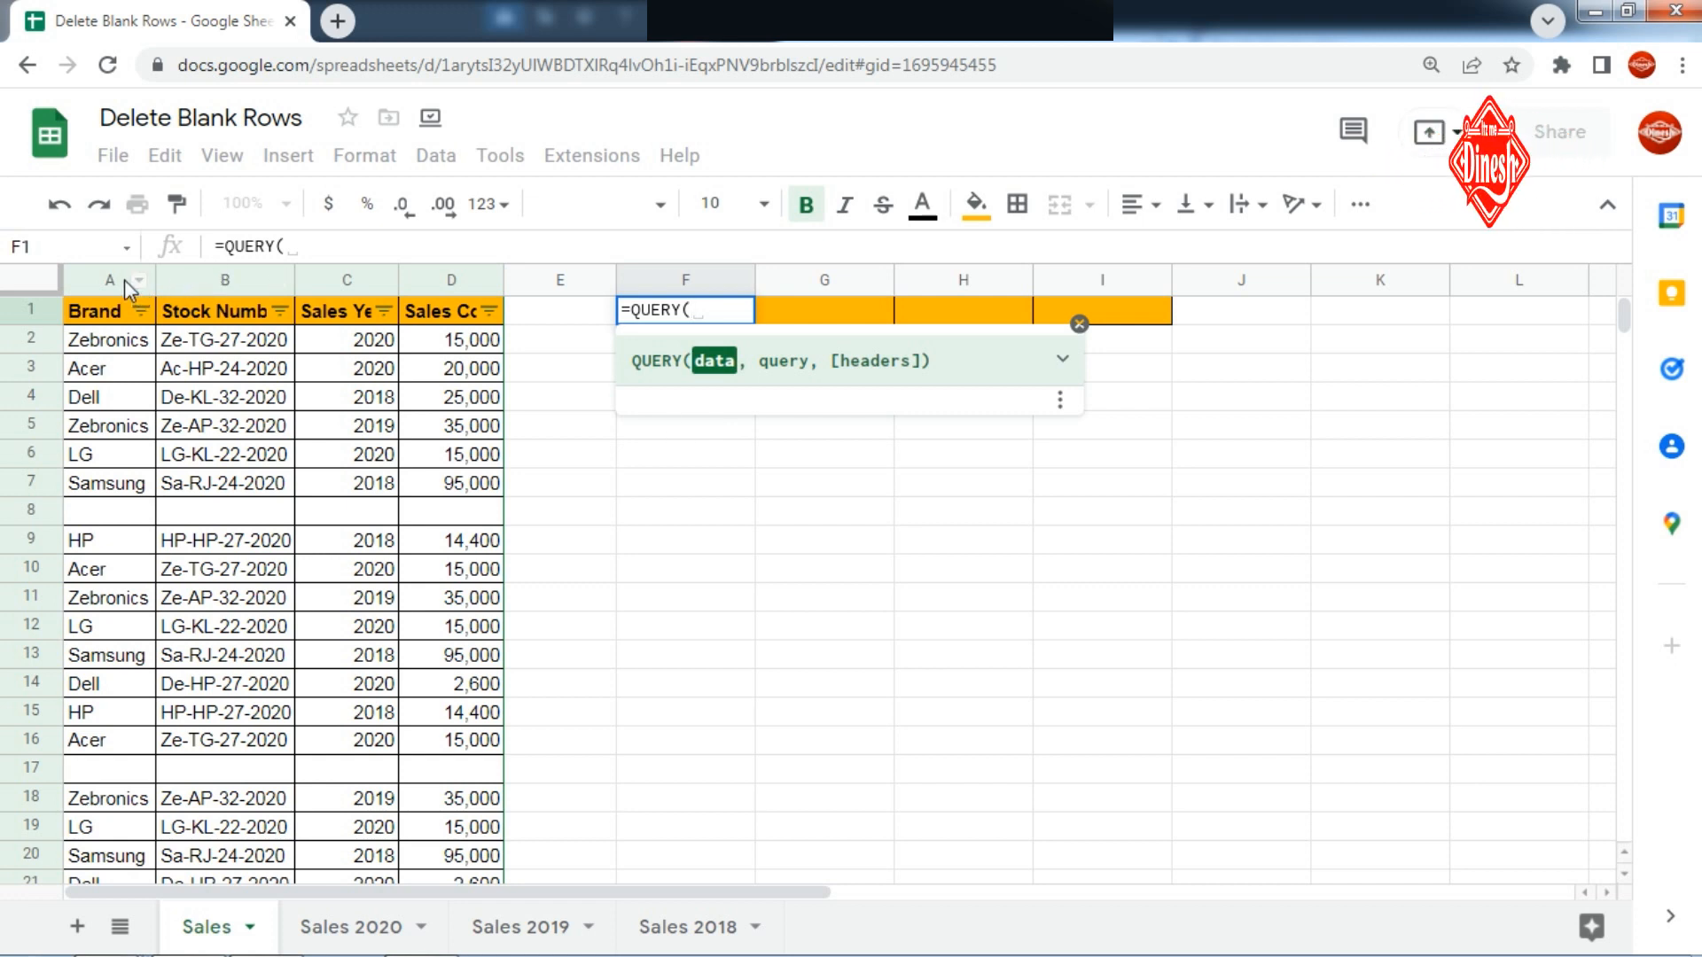
{"action": "left_click_drag", "start_coordinate": [115, 312], "coordinate": [465, 599]}
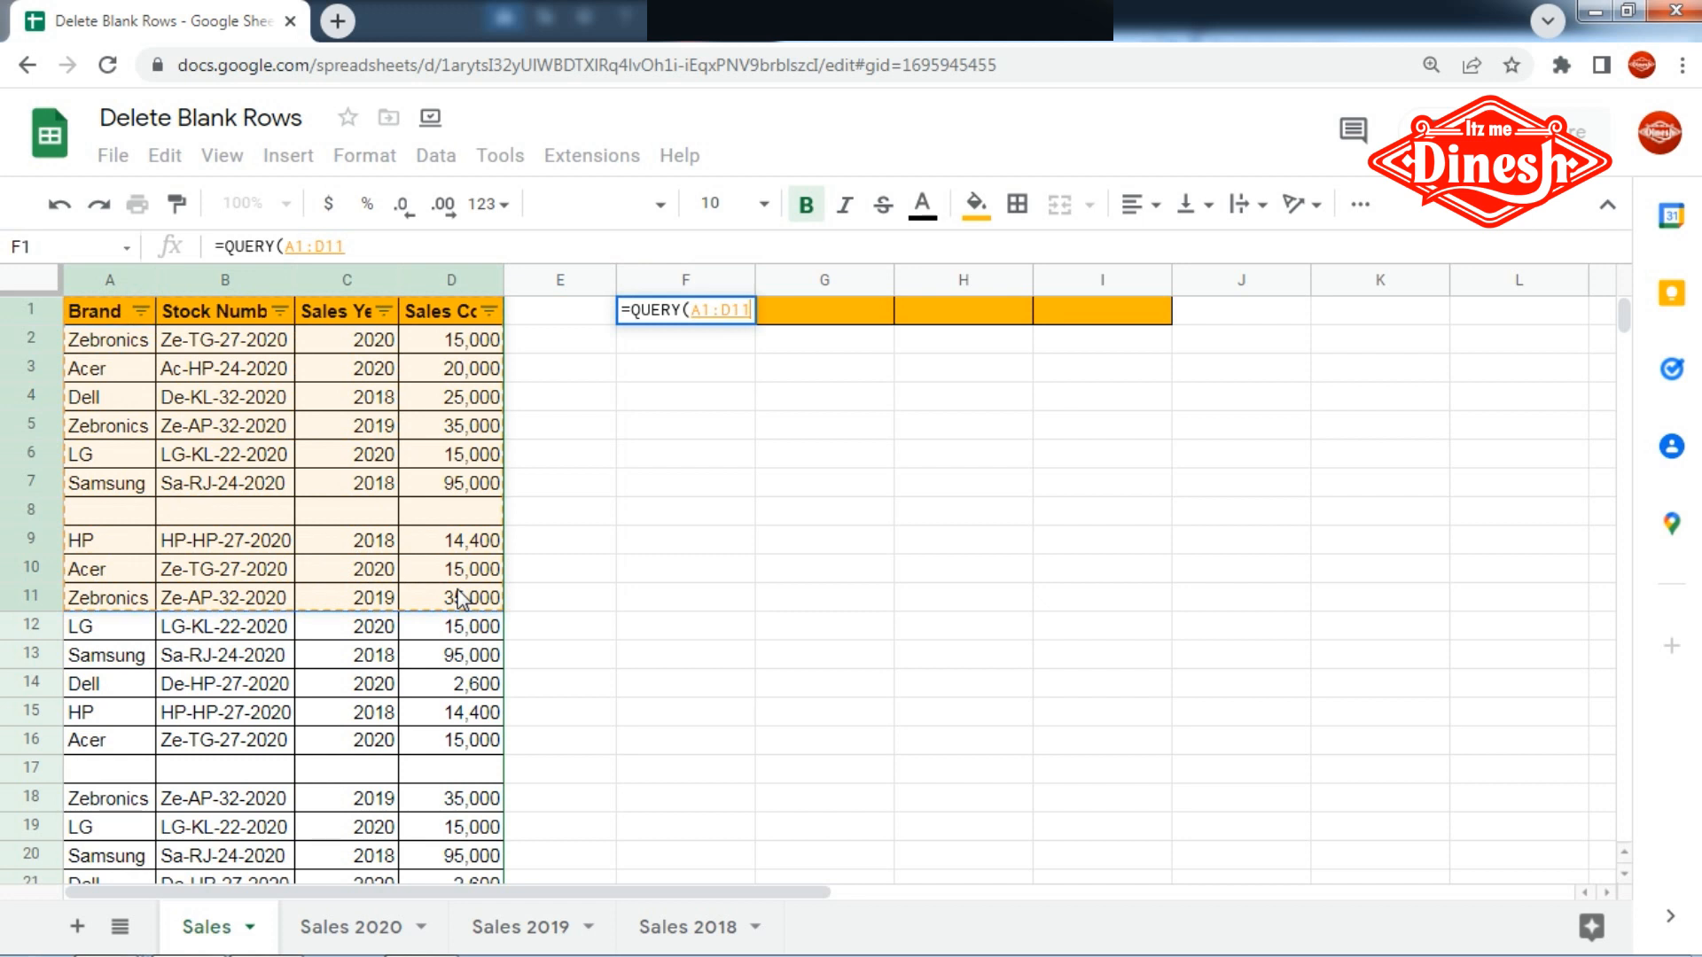
{"action": "key", "text": "BackSpace"}
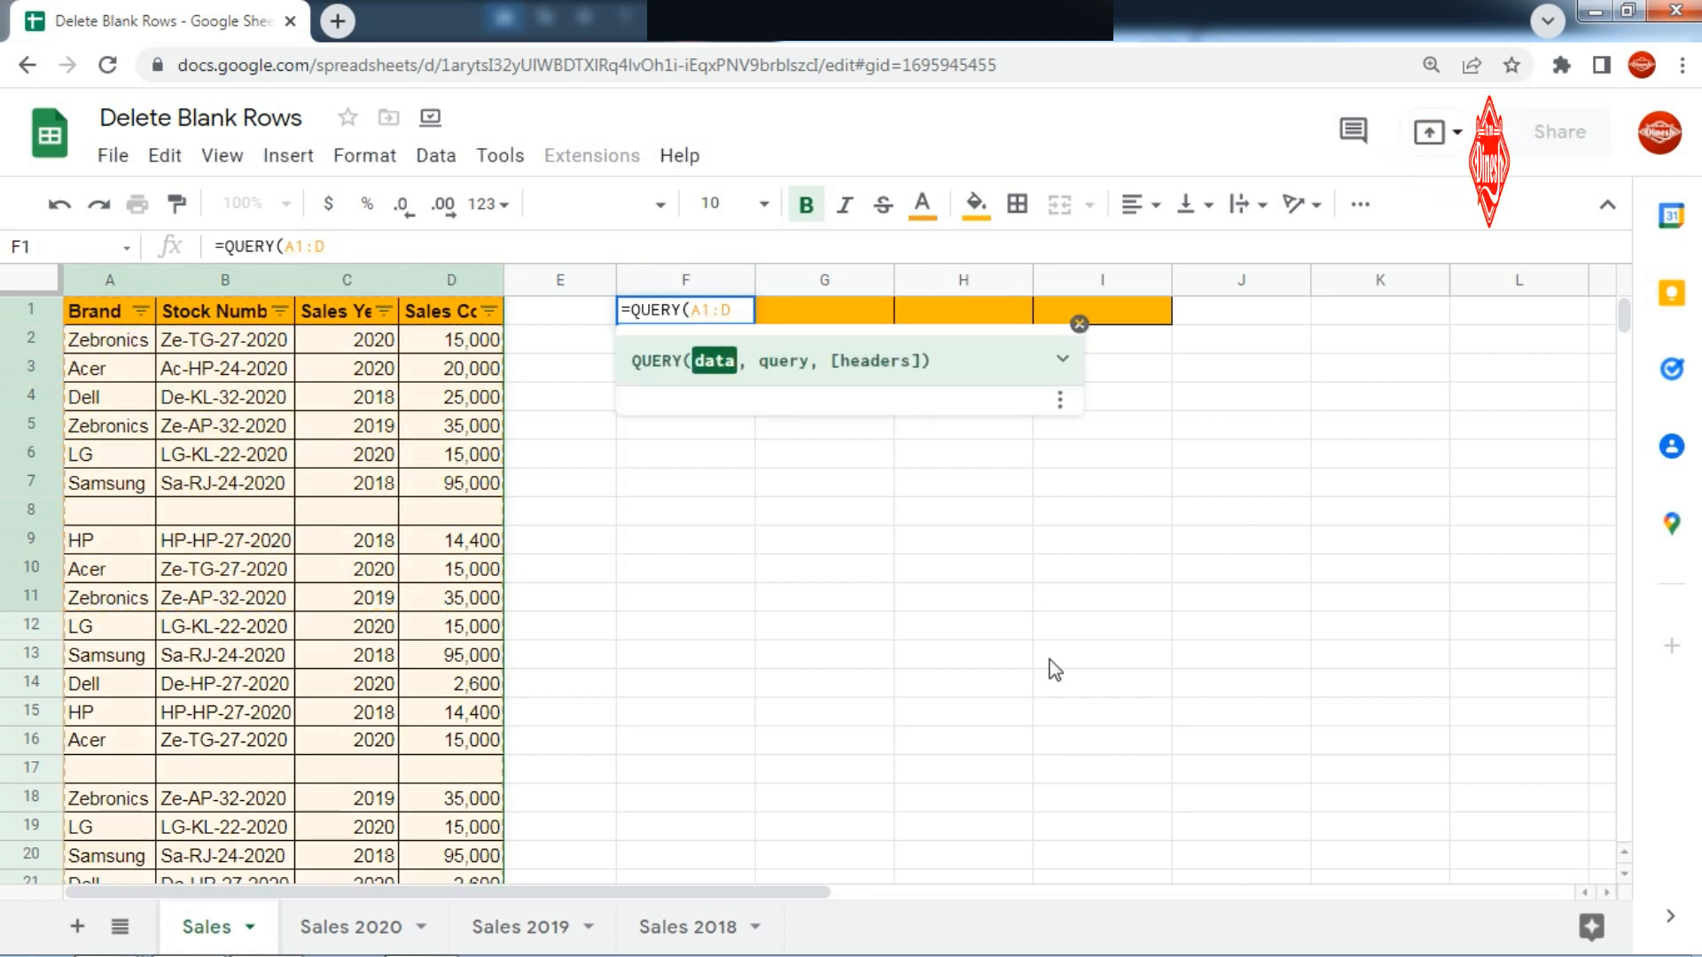
{"action": "key", "text": "BackSpace"}
{"action": "type", "text": ","}
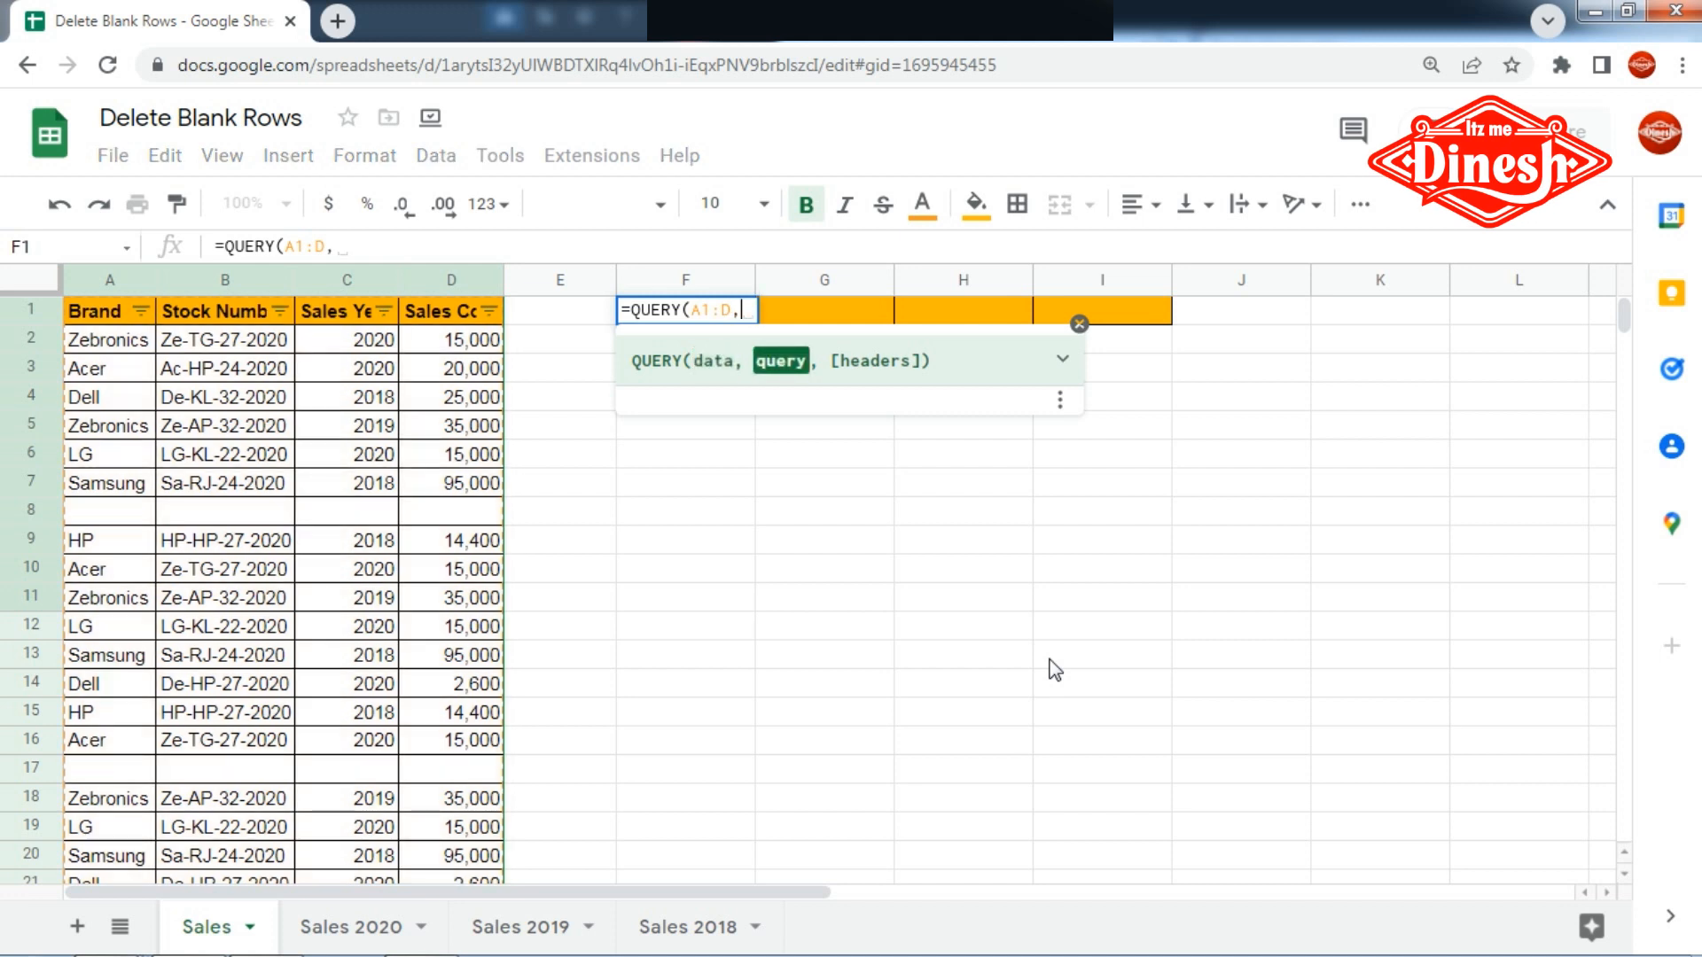
{"action": "type", "text": "\"where "}
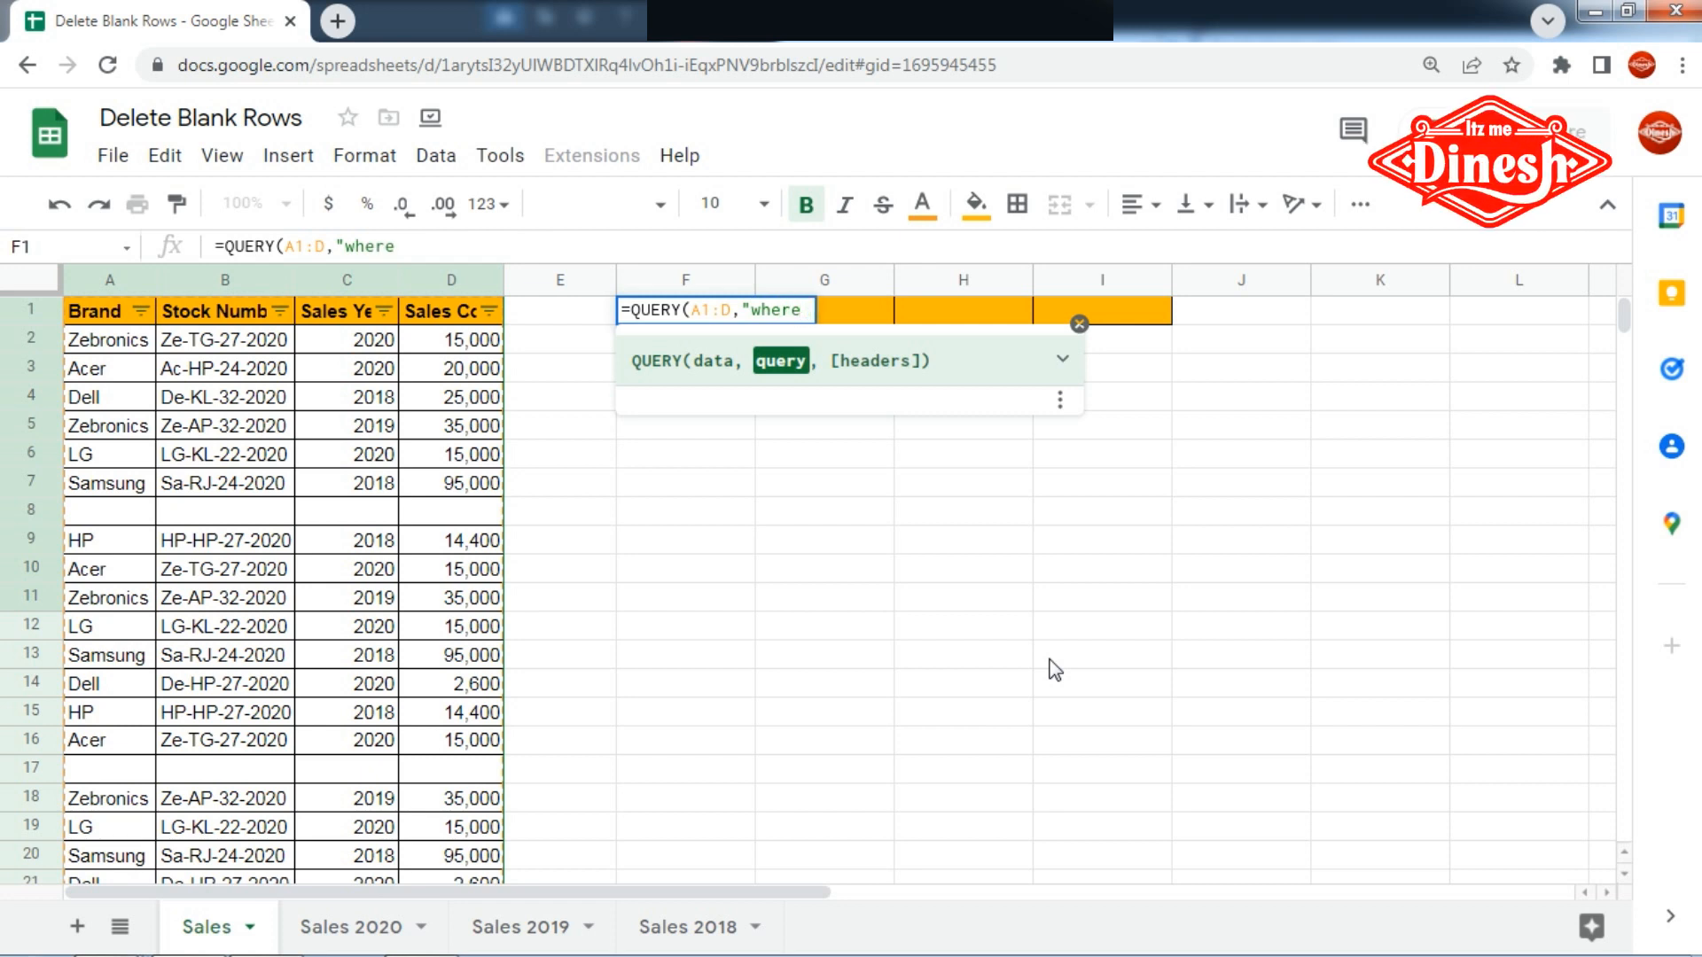
{"action": "type", "text": "A is not null"}
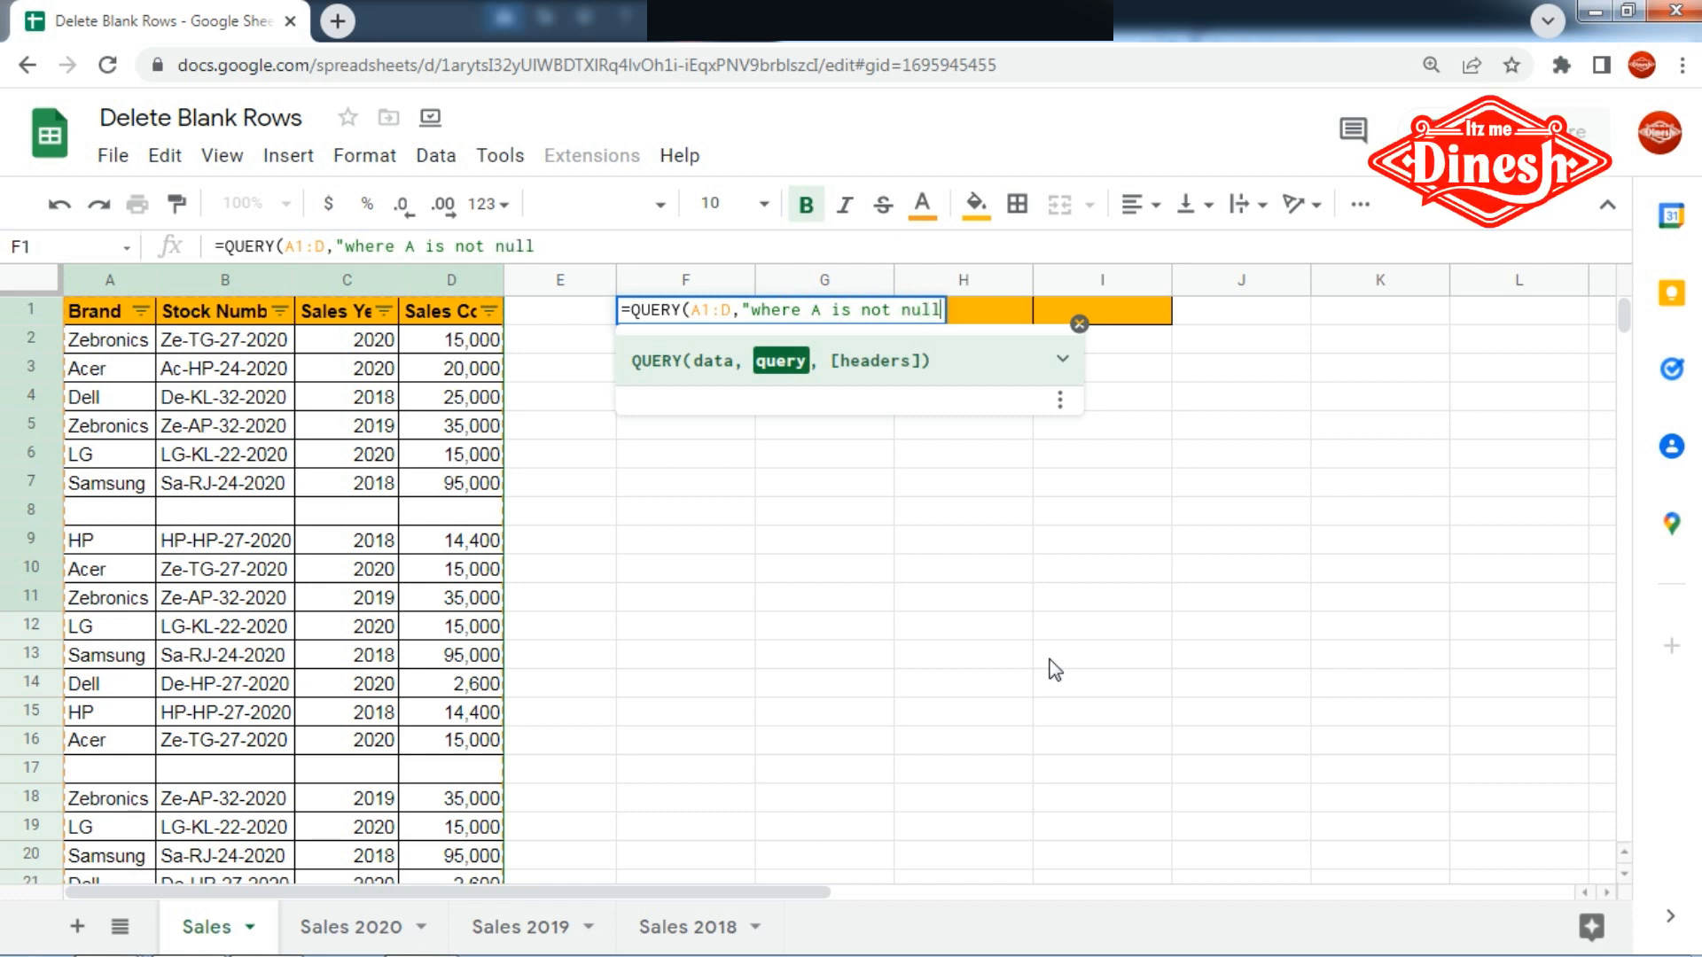
{"action": "type", "text": "\","}
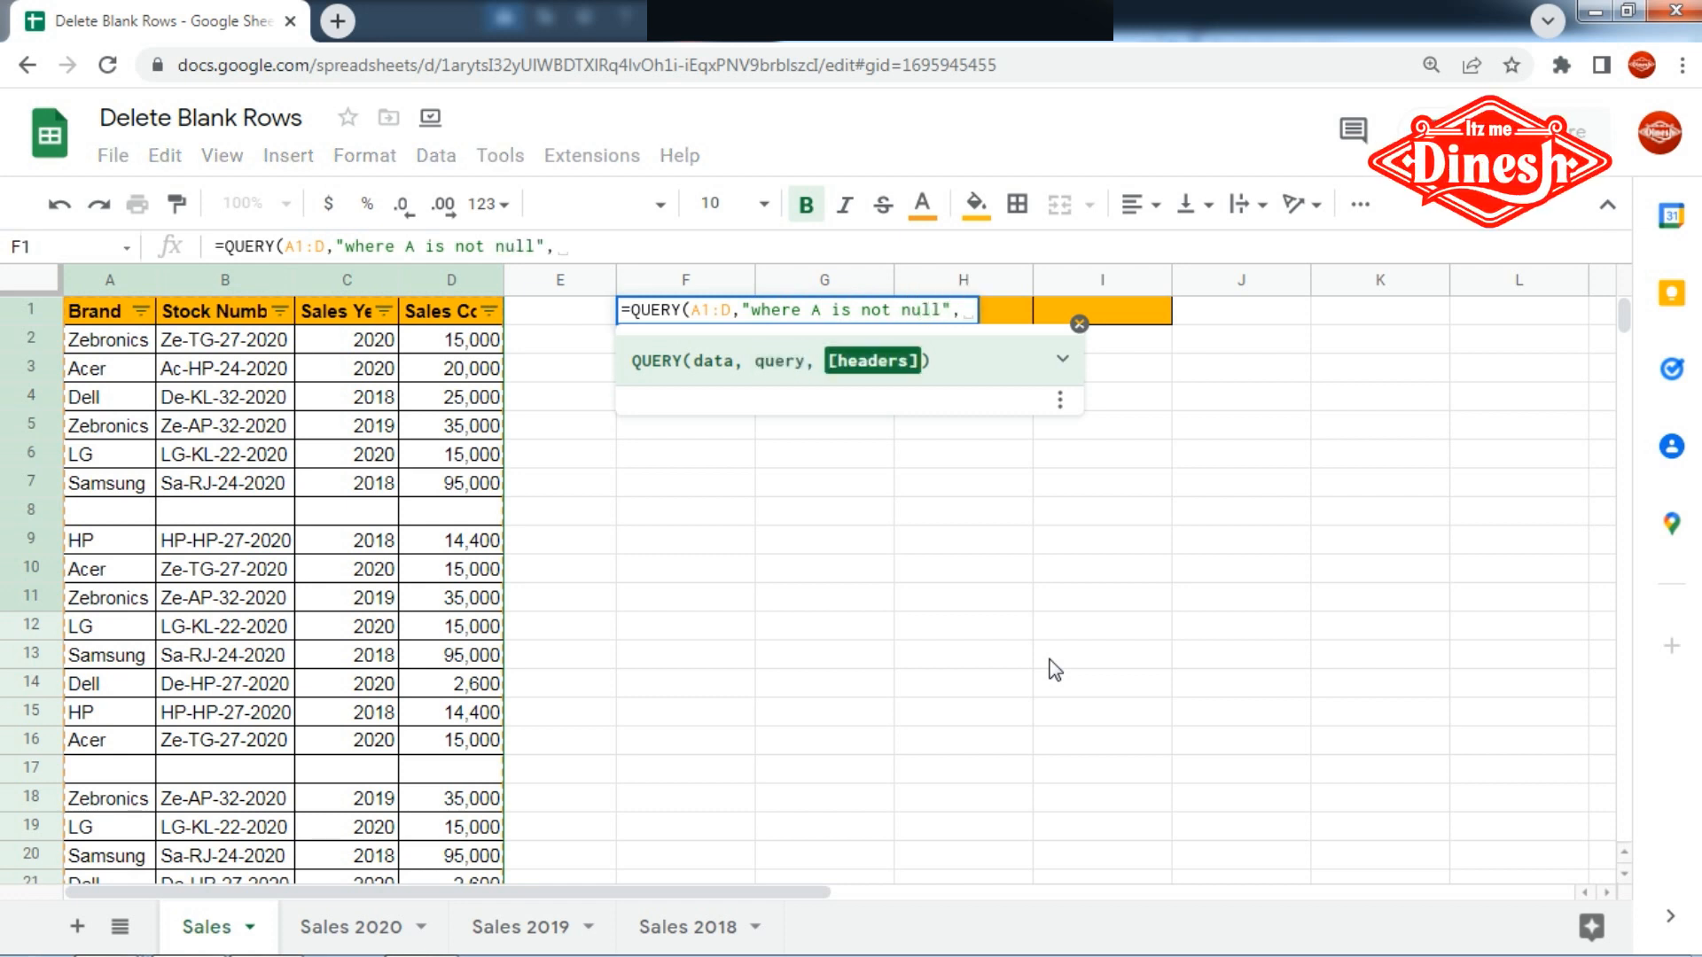
{"action": "type", "text": "1)"}
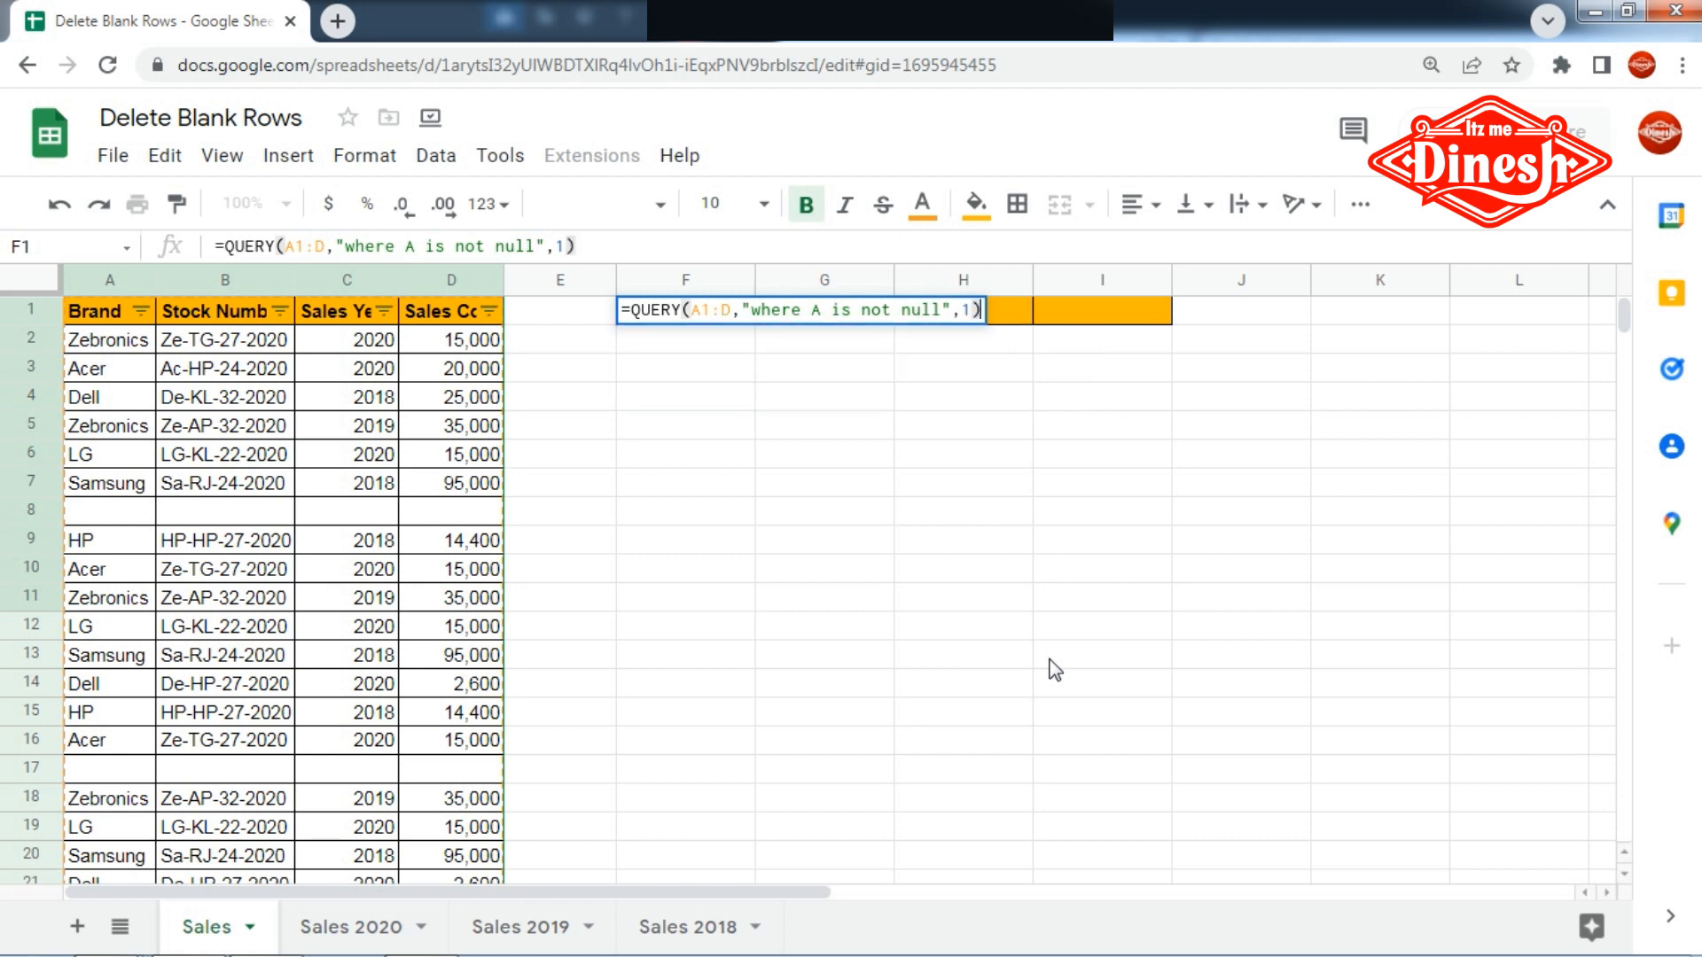
- Complete the QUERY formula with the query text "where A is not null" and 1 header row
{"action": "key", "text": "Return"}
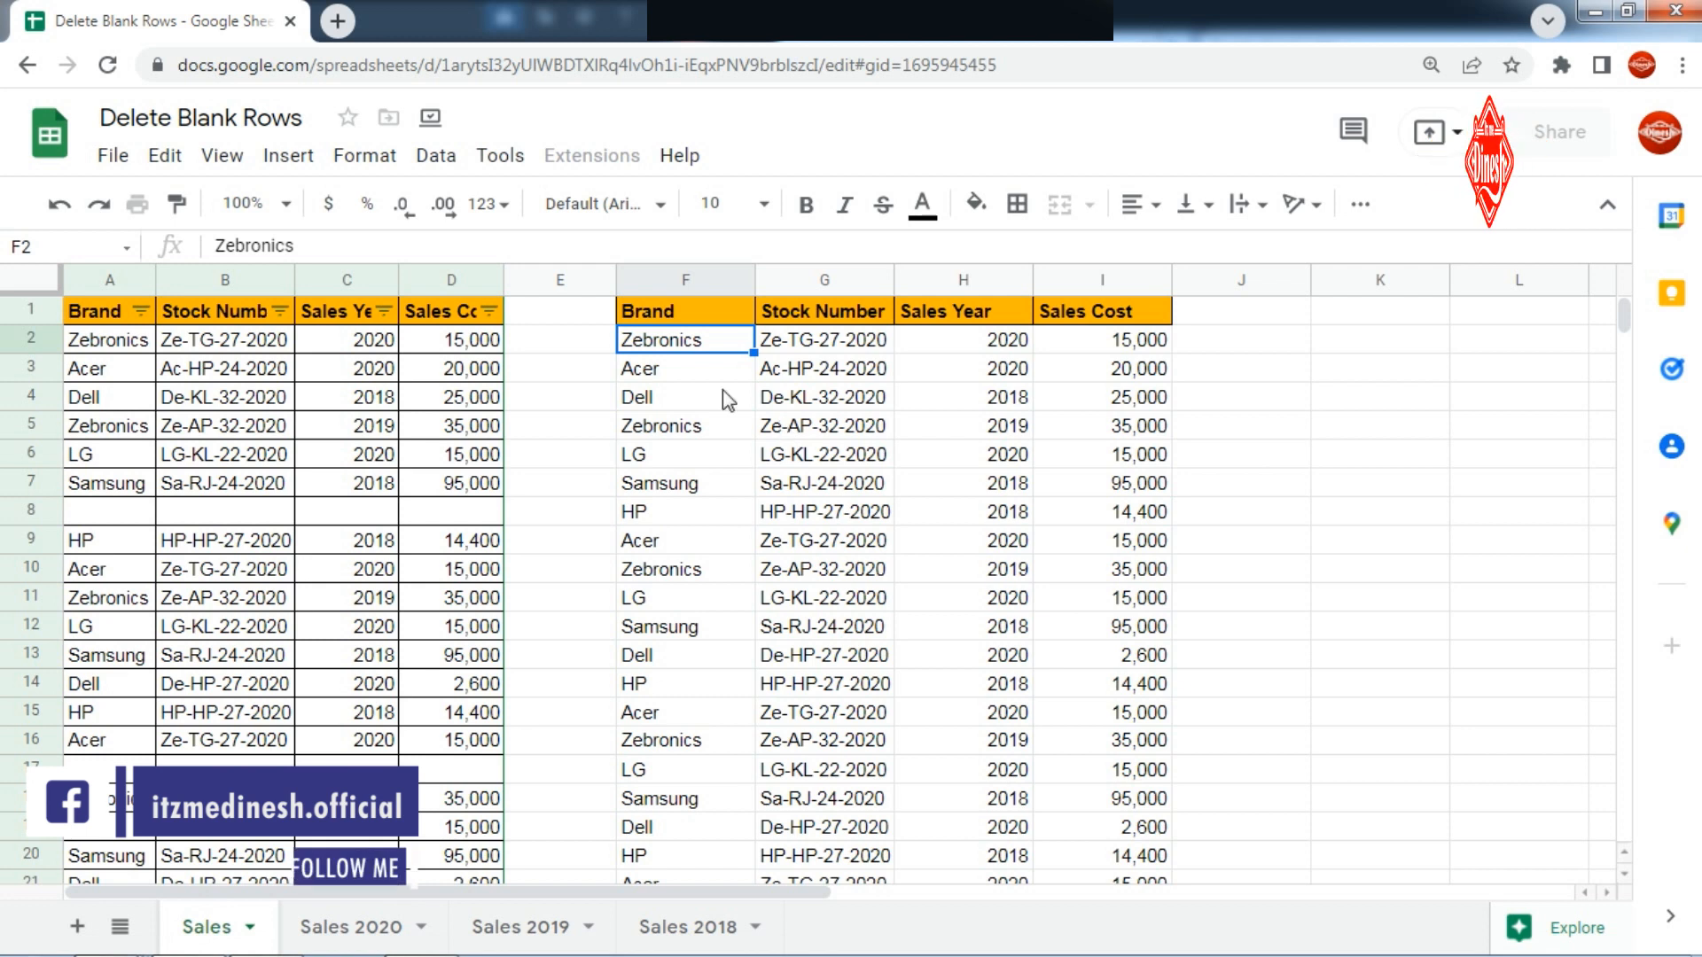
- Check the end of the QUERY output and the empty cells below it for remaining blank rows
{"action": "scroll", "coordinate": [670, 458], "scroll_direction": "down", "scroll_amount": 3}
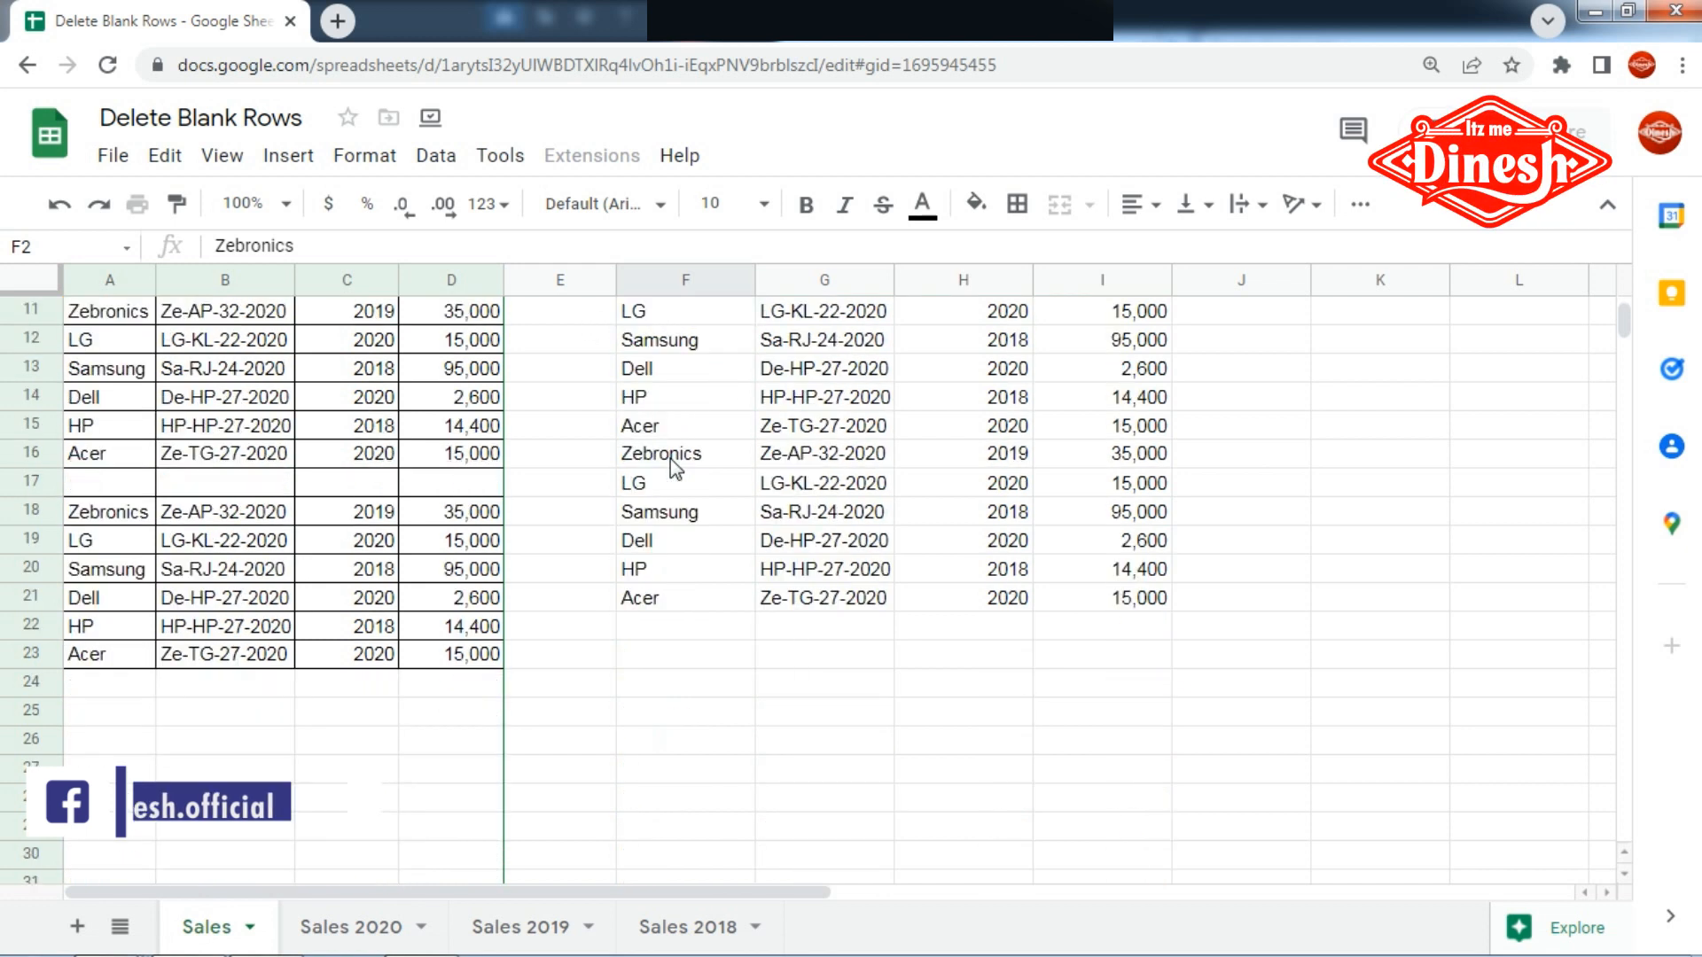
{"action": "scroll", "coordinate": [670, 459], "scroll_direction": "down", "scroll_amount": 1}
{"action": "left_click_drag", "start_coordinate": [646, 512], "coordinate": [1207, 642]}
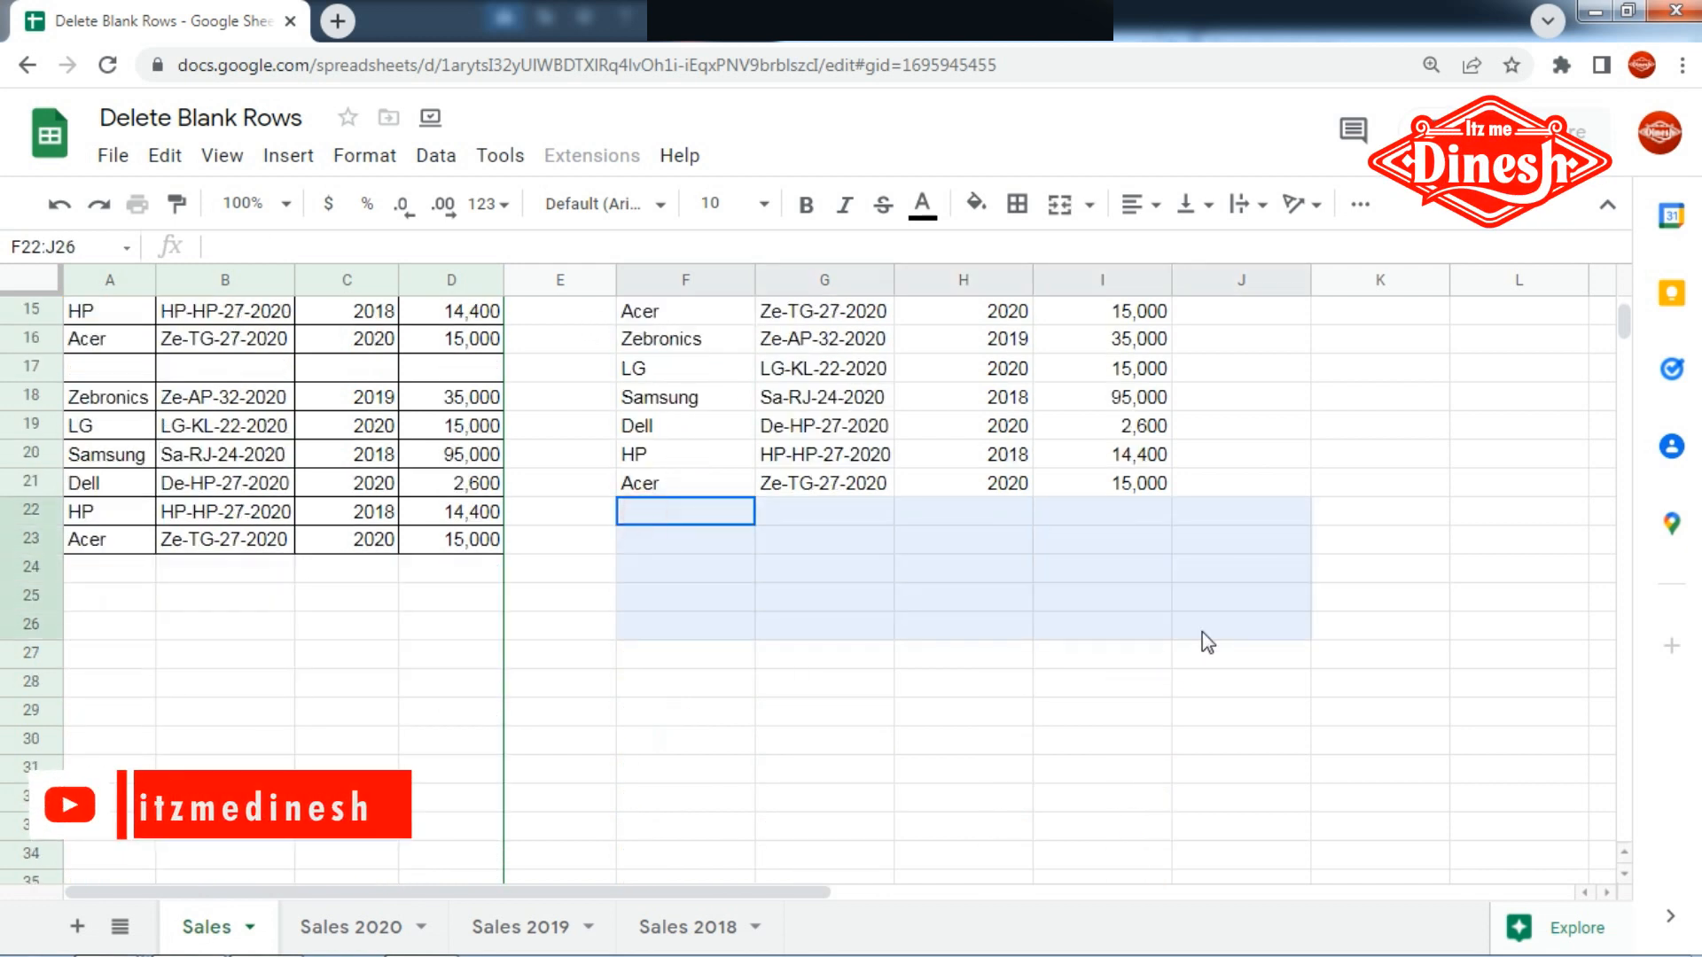
{"action": "scroll", "coordinate": [972, 589], "scroll_direction": "up", "scroll_amount": 5}
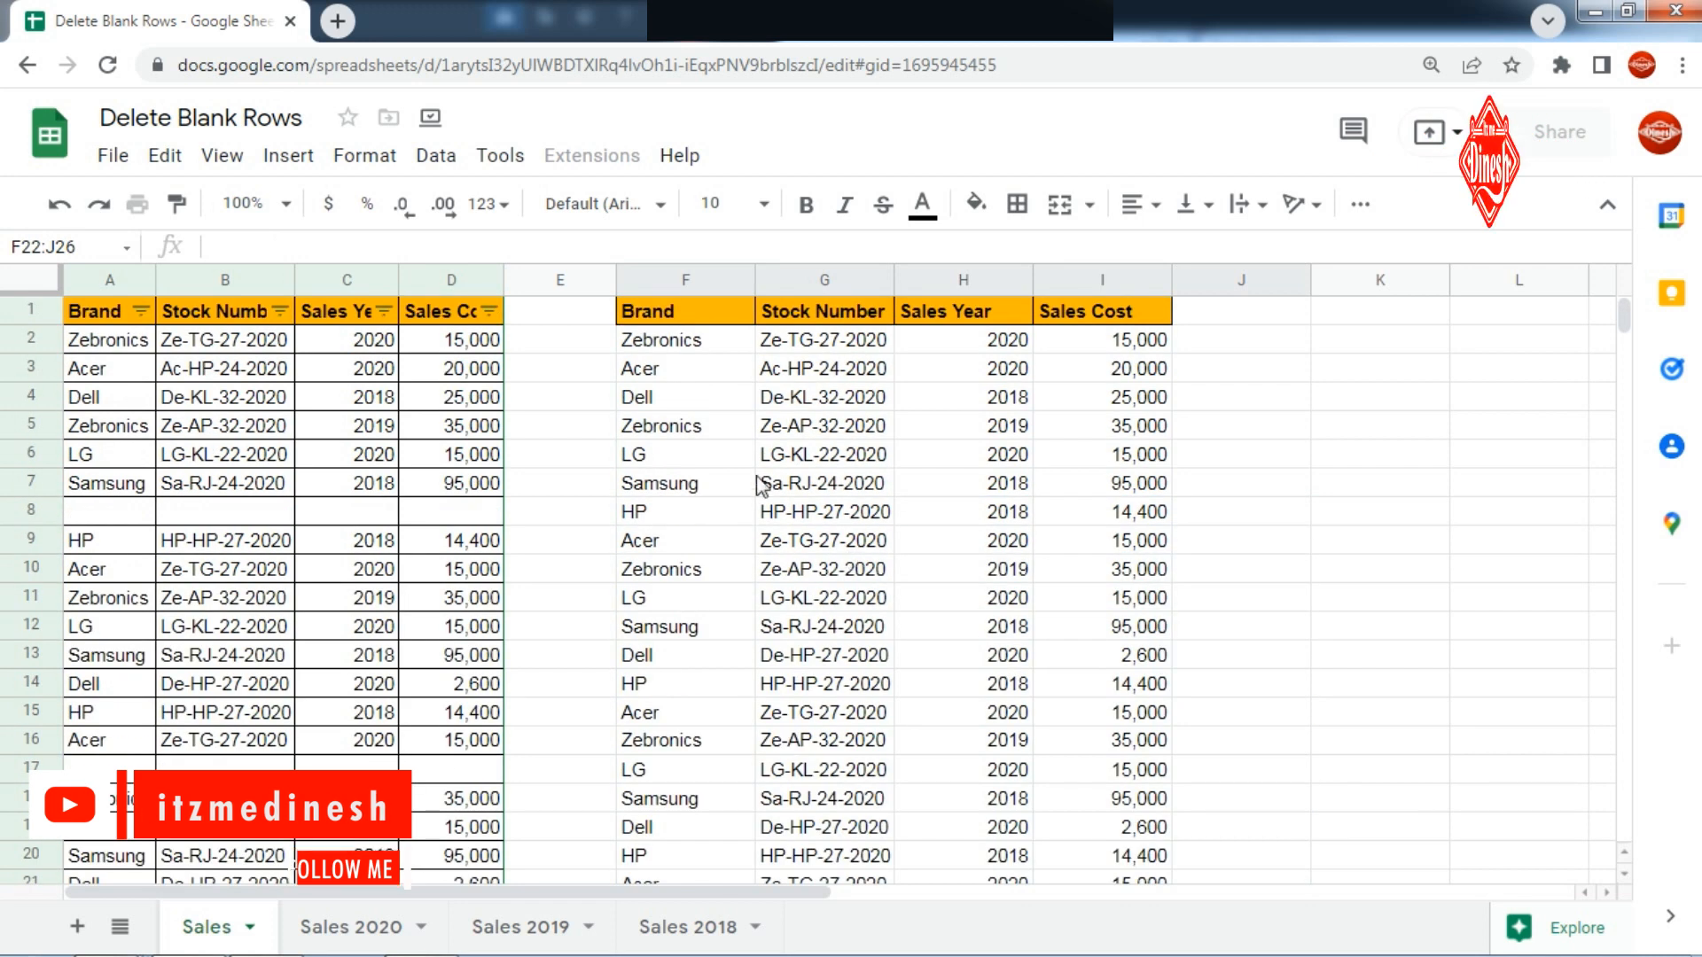